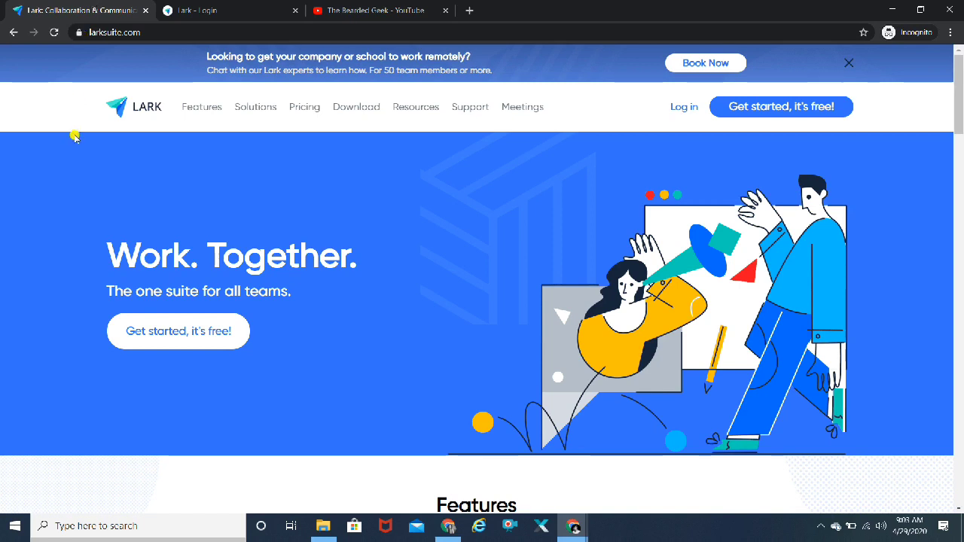
Browse down the larksuite.com home page, return to the top, and reveal the Features menu
scroll(75, 137, "down", 1)
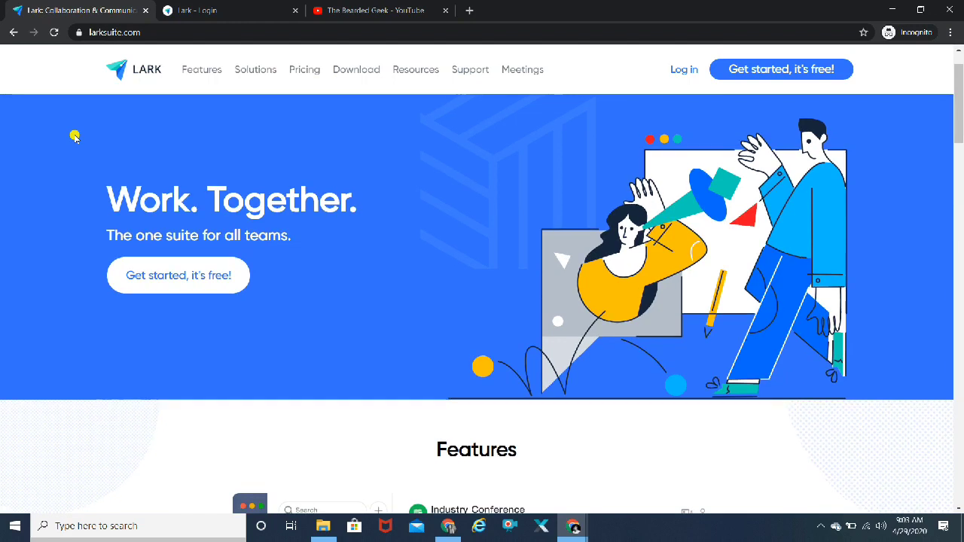
scroll(75, 136, "down", 3)
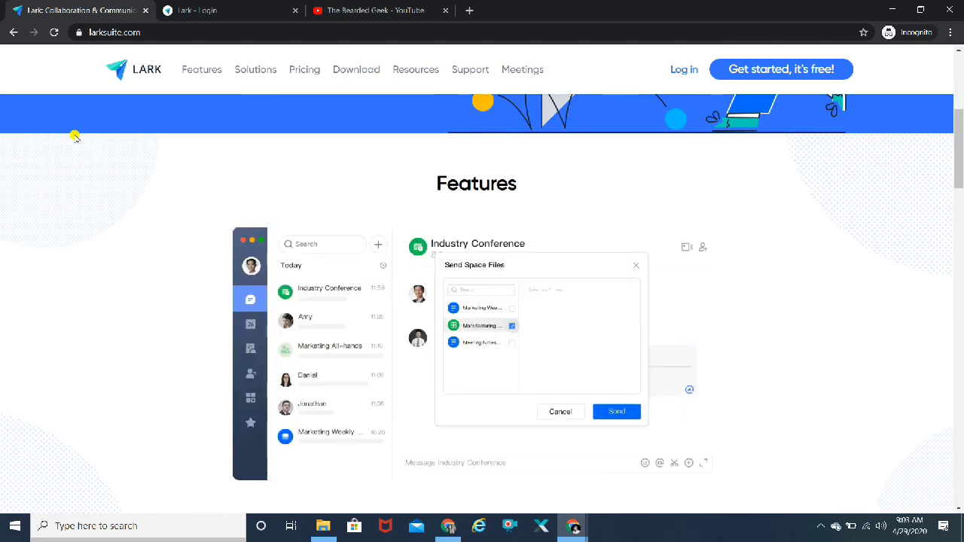
scroll(75, 136, "down", 1)
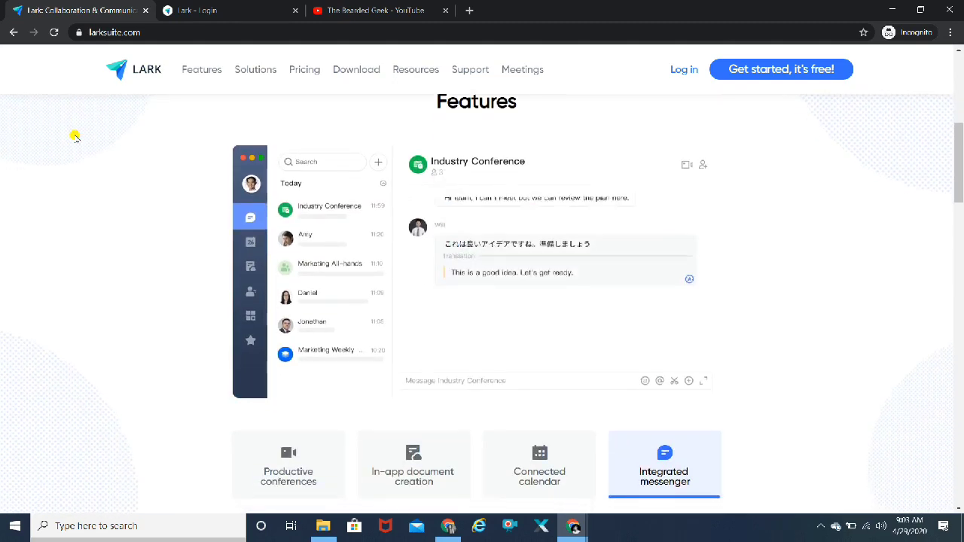
scroll(74, 137, "down", 4)
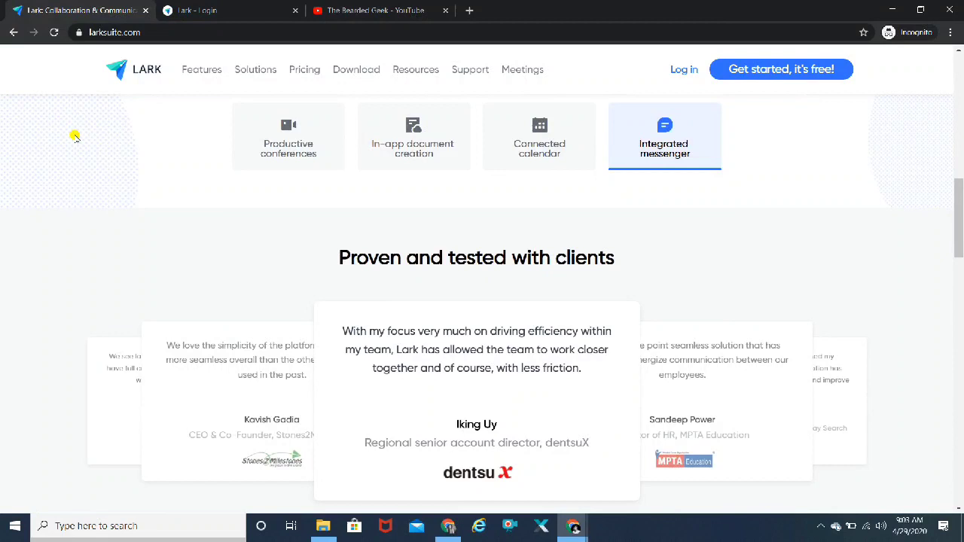
scroll(75, 136, "down", 2)
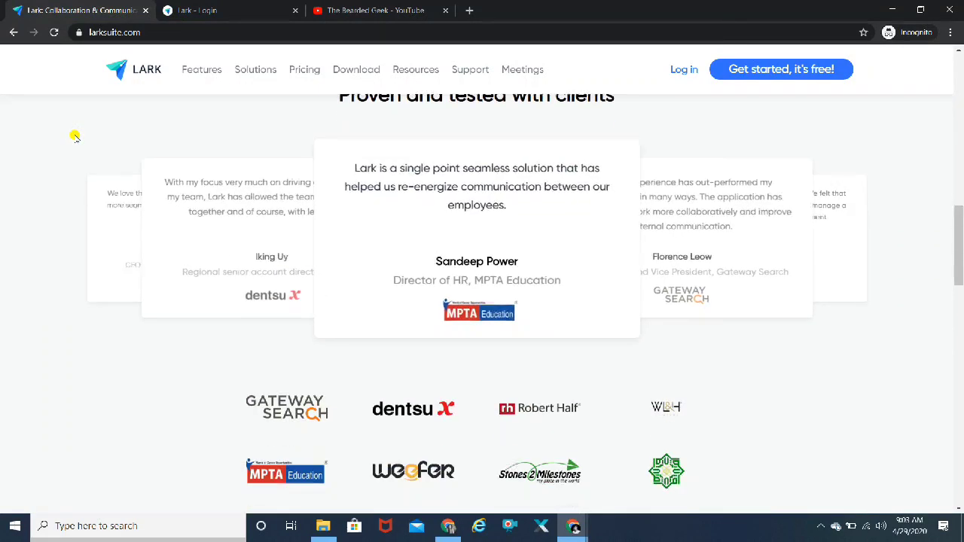
scroll(75, 137, "down", 2)
scroll(75, 136, "down", 2)
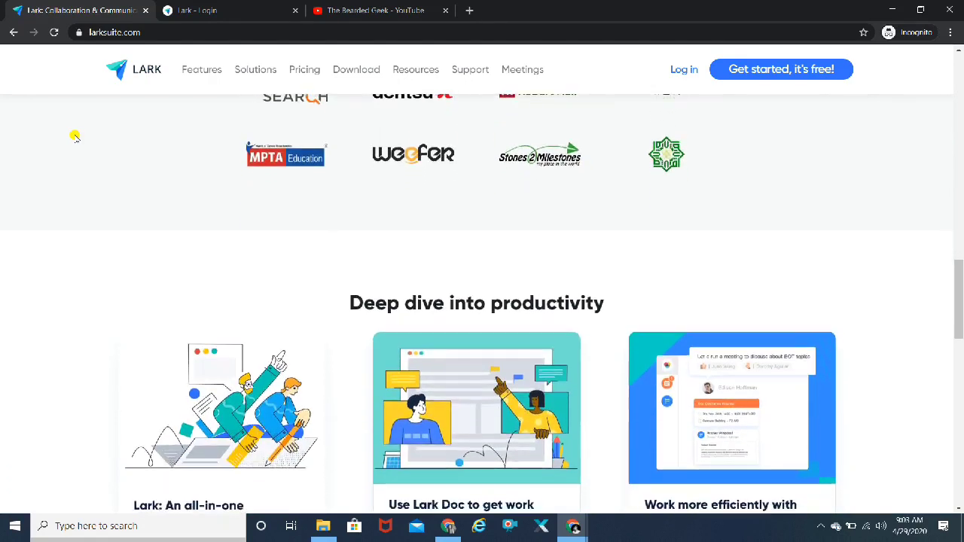
scroll(75, 136, "up", 6)
scroll(74, 136, "up", 10)
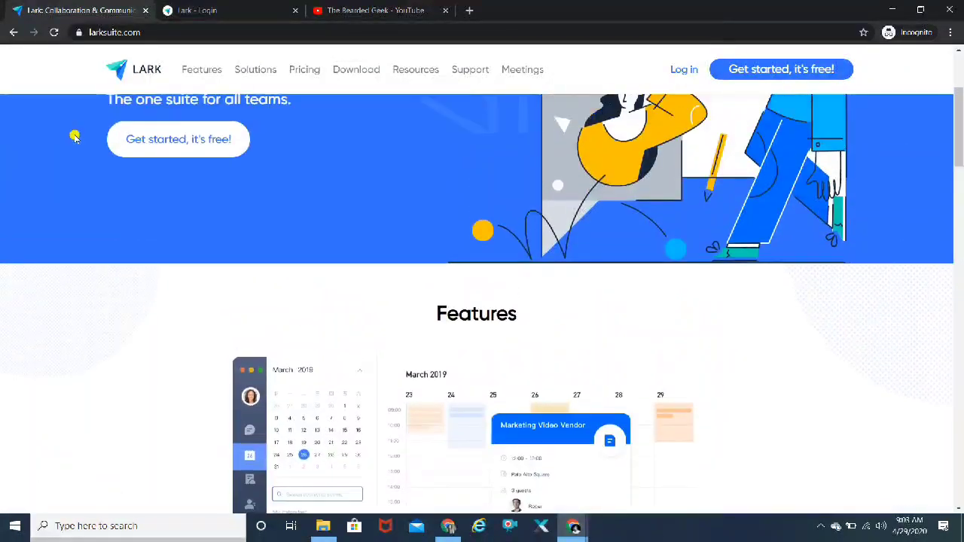
mouse_move(201, 105)
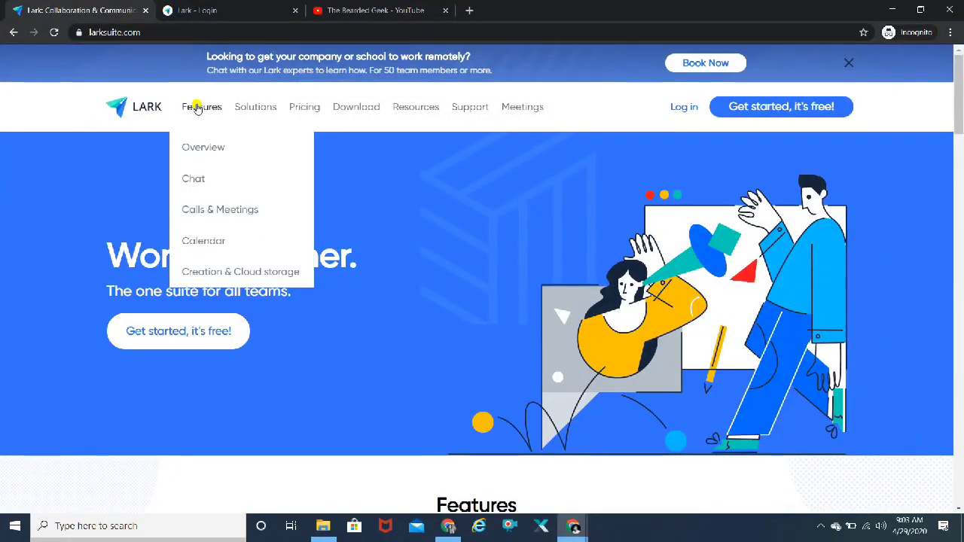
Go to Features > Overview and read through the 'Single Platform Synergy' page, then return upward
left_click(200, 147)
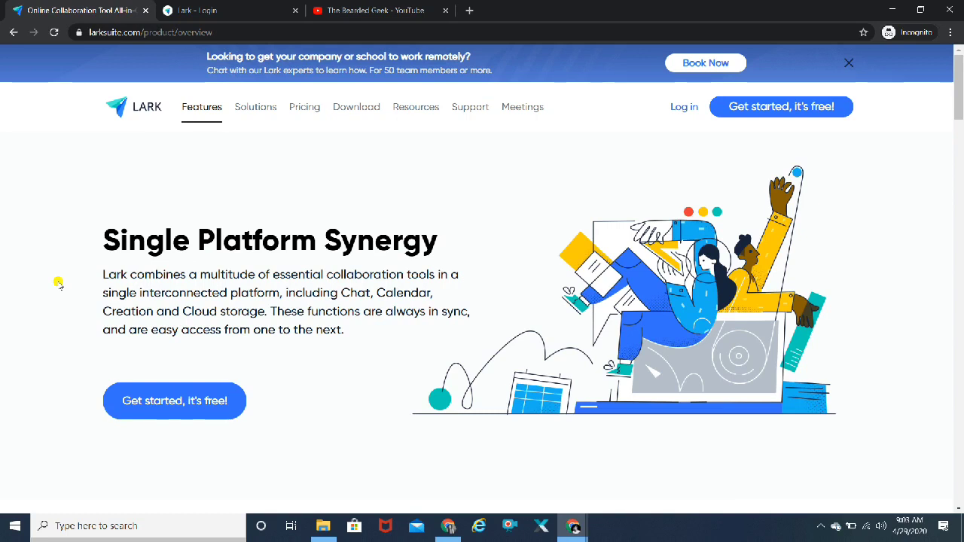
scroll(58, 284, "down", 2)
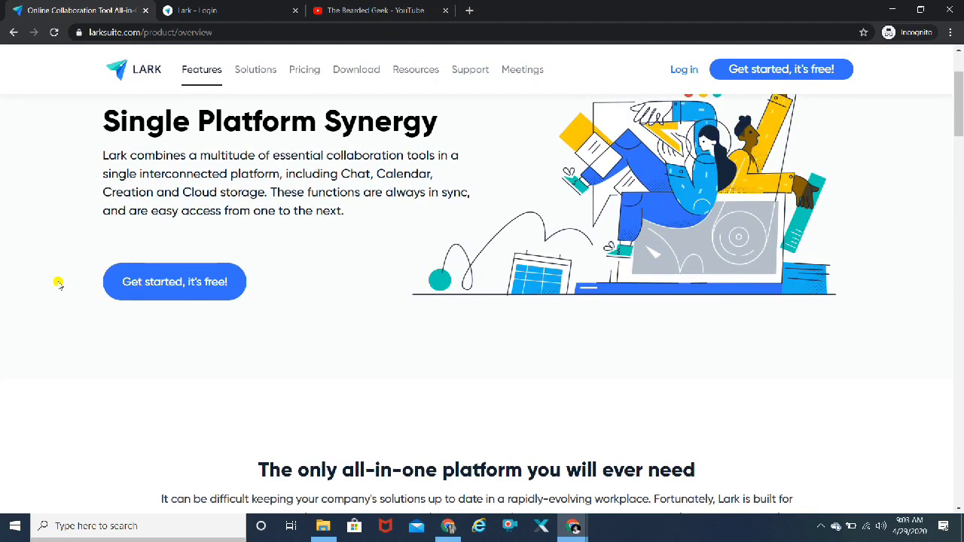
scroll(59, 283, "down", 1)
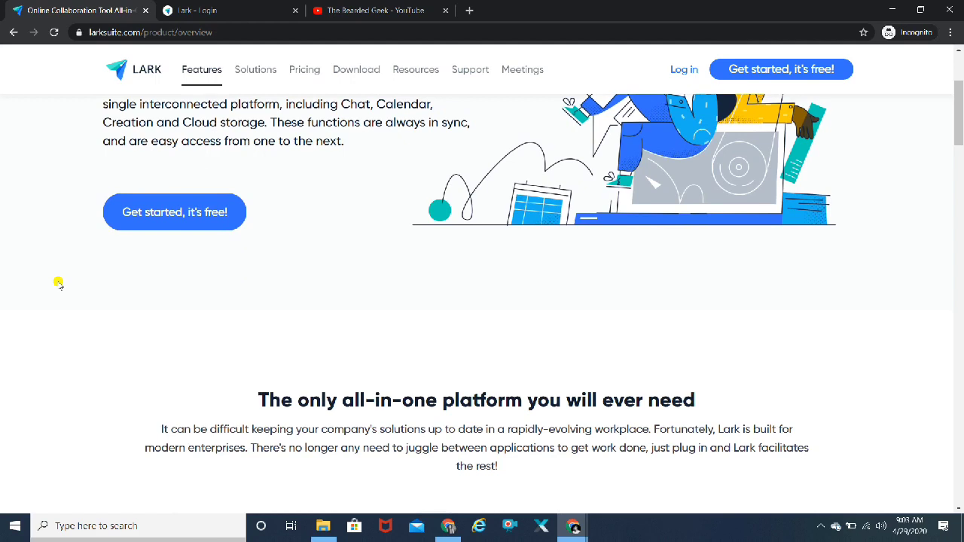
scroll(59, 283, "up", 2)
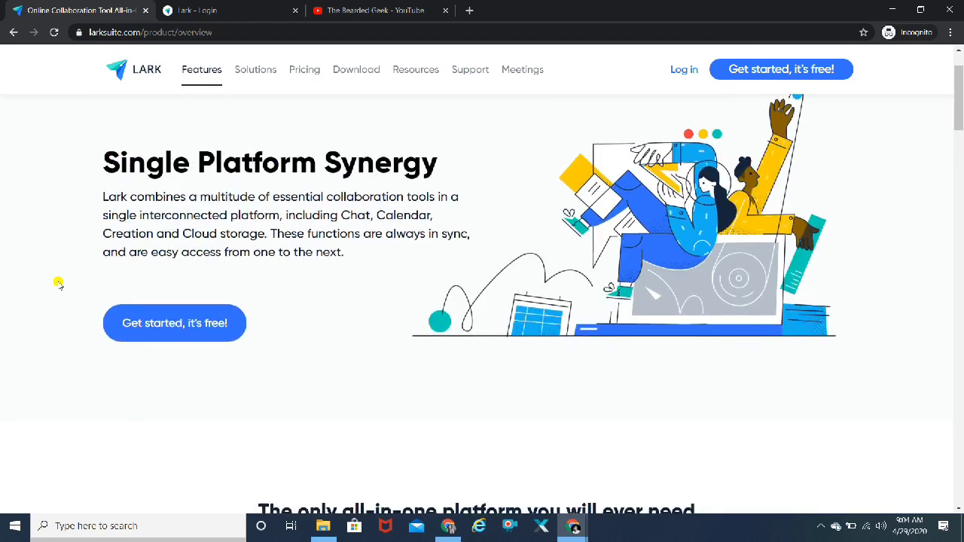
scroll(59, 283, "down", 3)
scroll(59, 283, "down", 2)
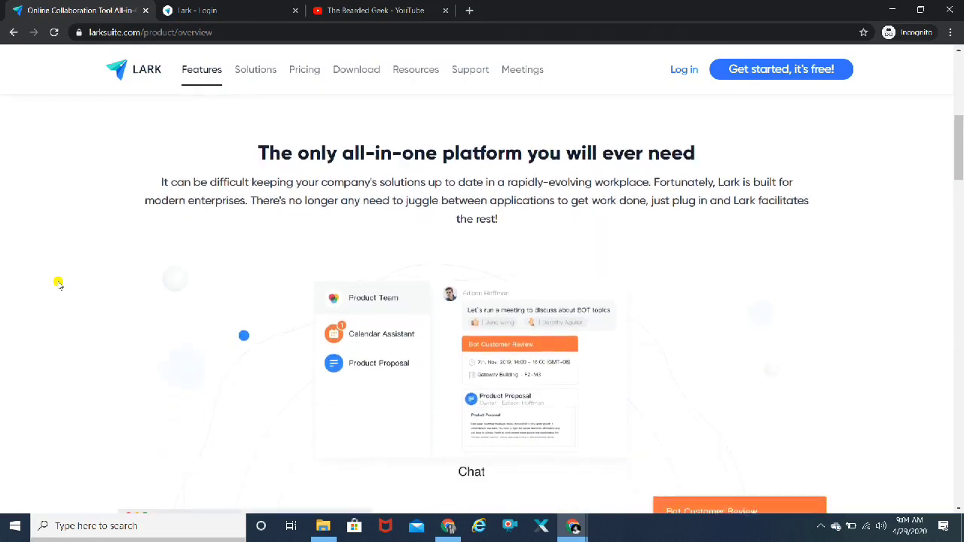
scroll(59, 283, "down", 1)
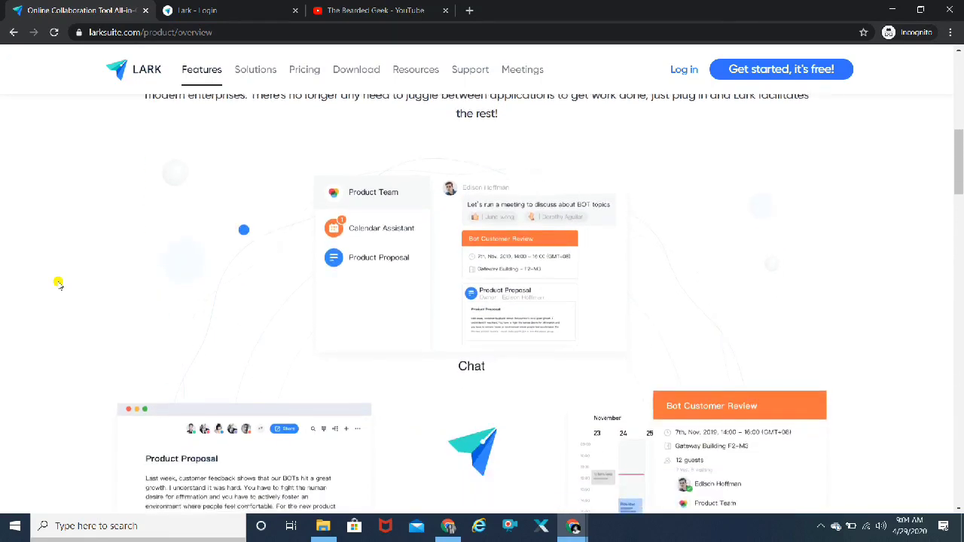
scroll(59, 283, "down", 1)
scroll(59, 283, "down", 4)
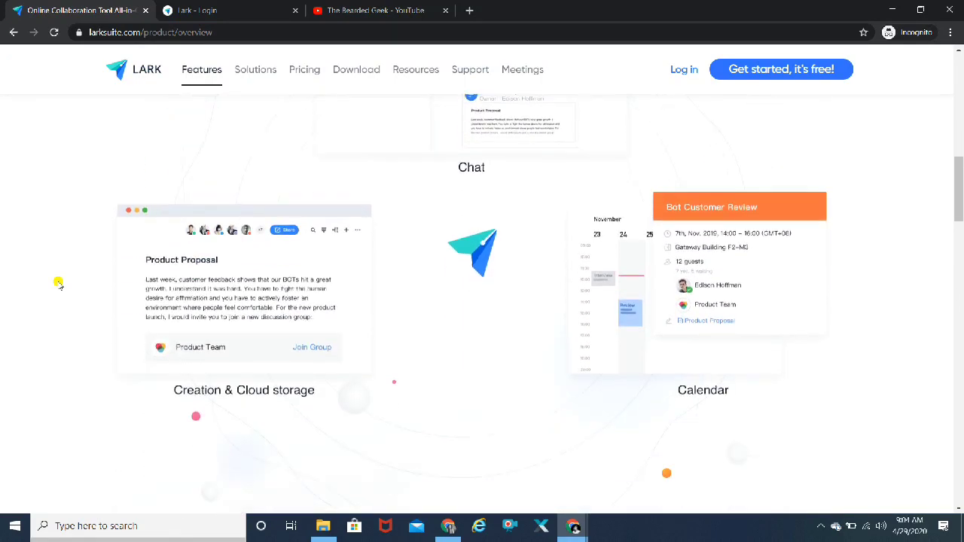
scroll(59, 283, "down", 2)
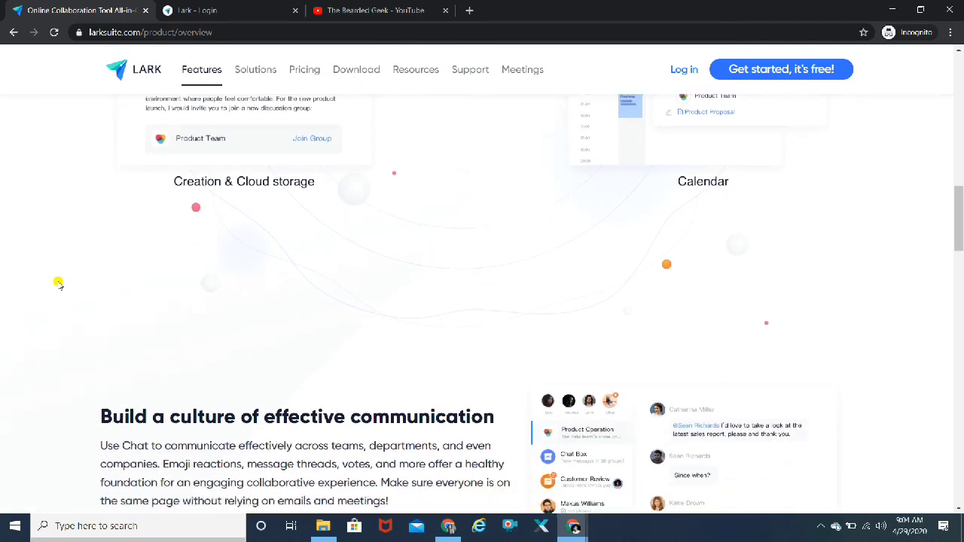
scroll(59, 284, "down", 3)
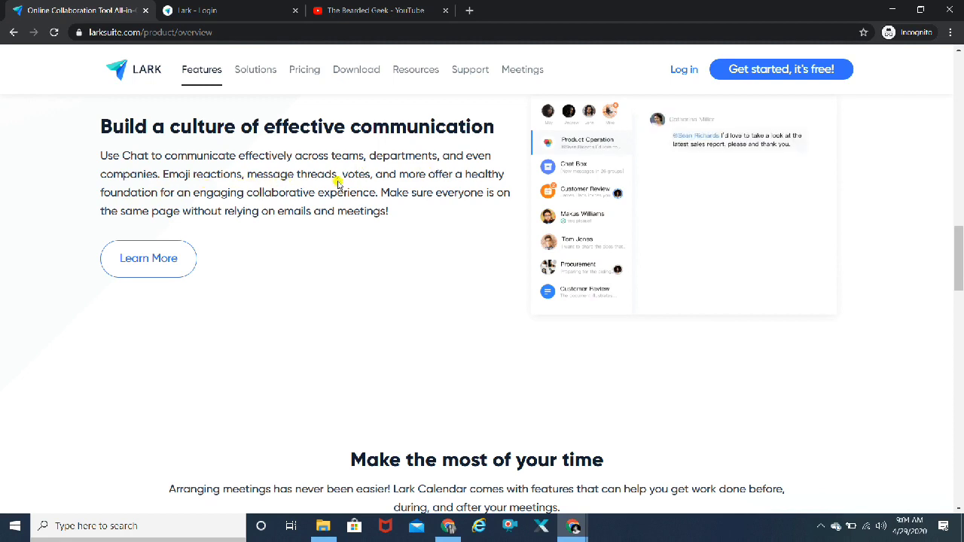
scroll(408, 219, "down", 1)
scroll(408, 218, "down", 2)
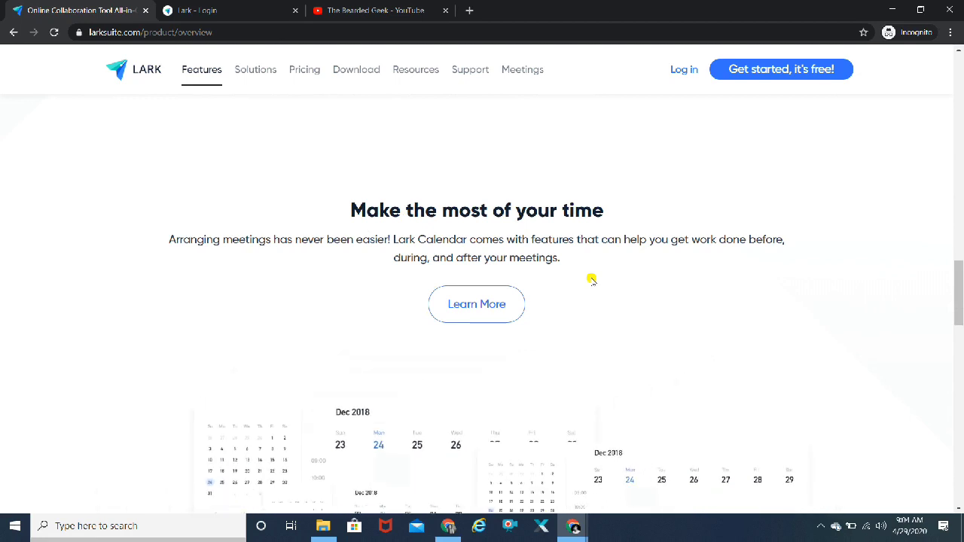
scroll(592, 280, "down", 1)
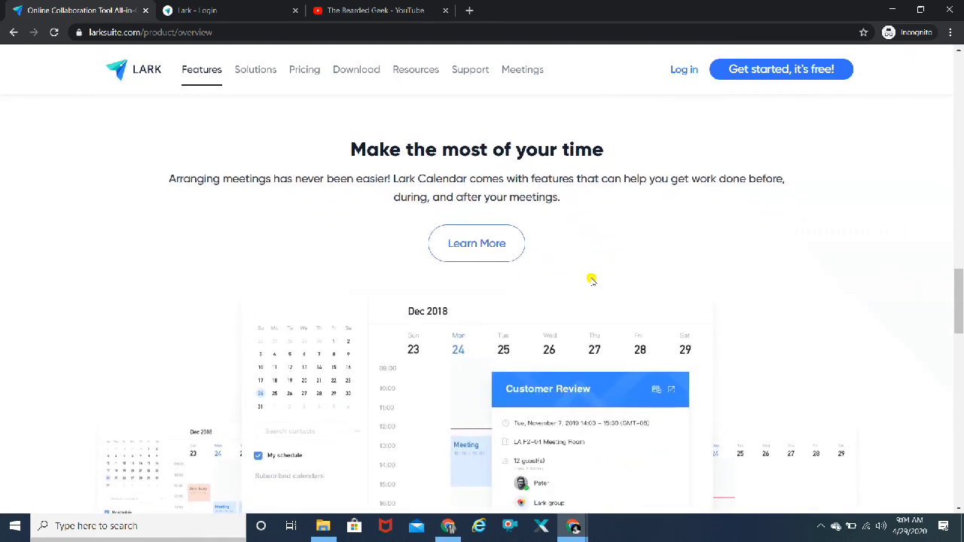
scroll(592, 279, "down", 1)
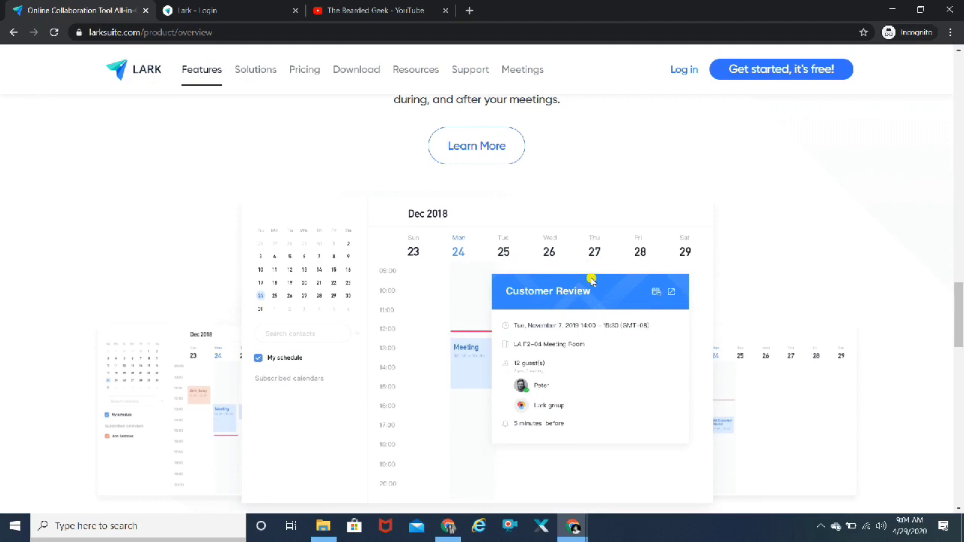
scroll(592, 280, "down", 2)
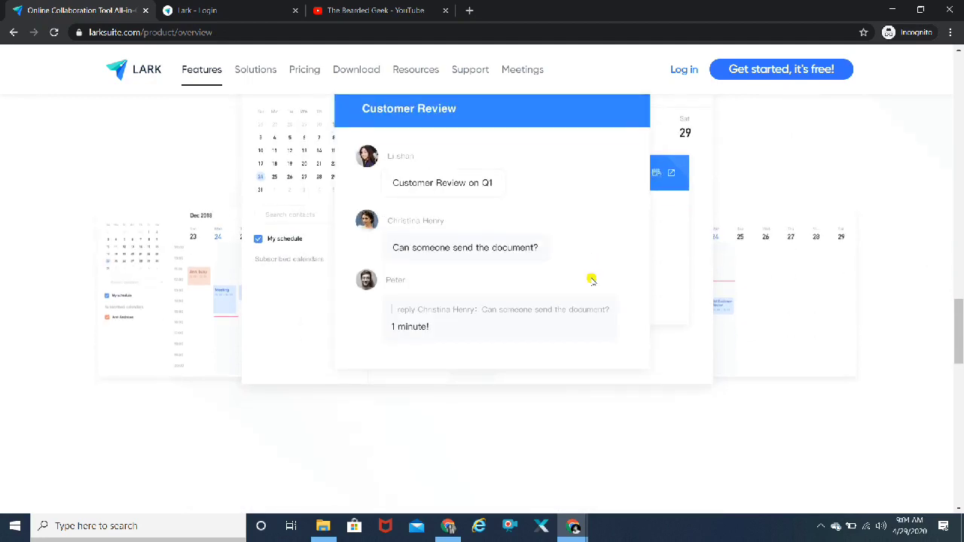
scroll(592, 280, "down", 3)
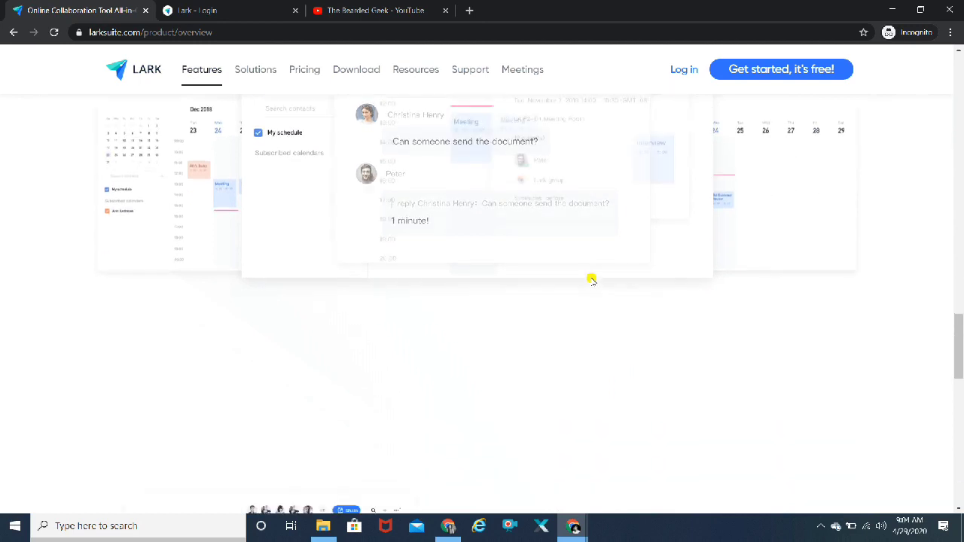
scroll(592, 279, "down", 3)
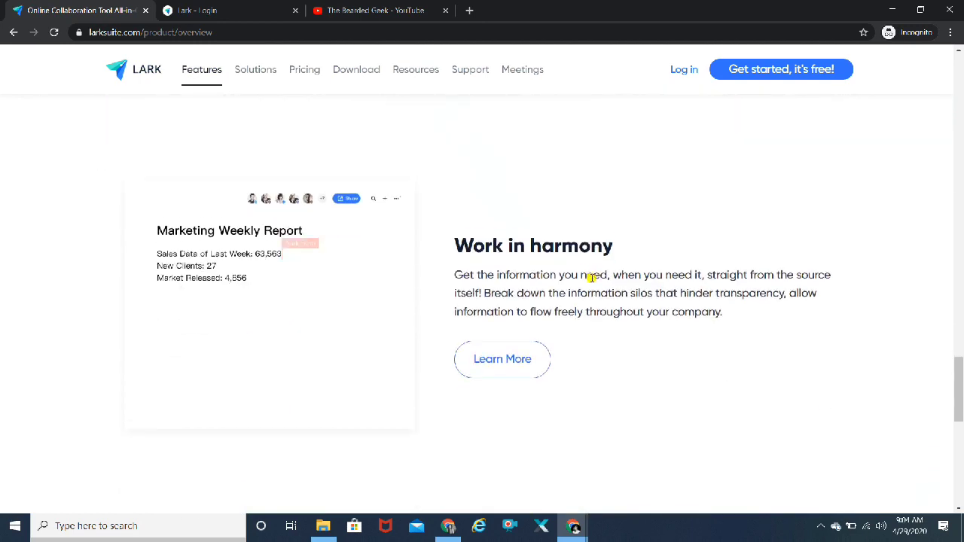
scroll(592, 280, "up", 10)
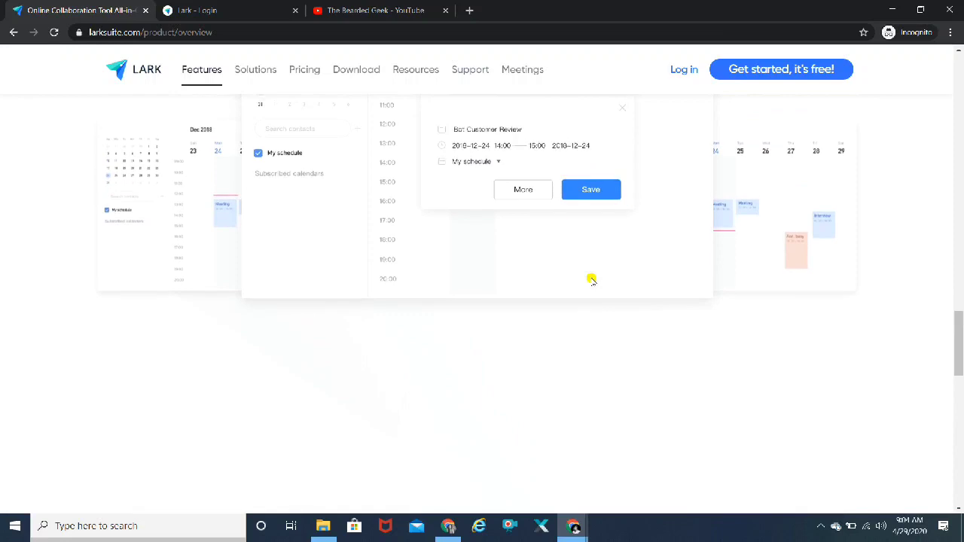
scroll(592, 279, "up", 10)
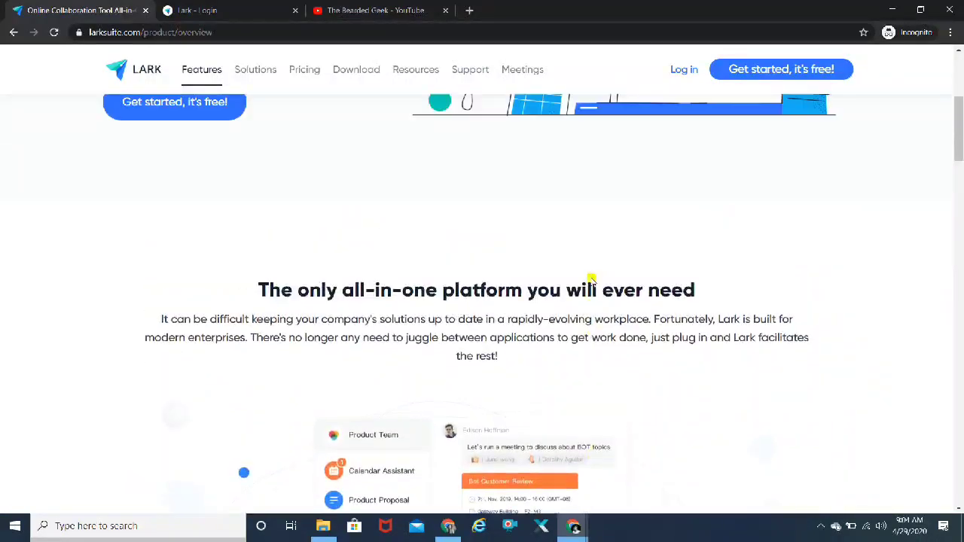
scroll(592, 280, "up", 5)
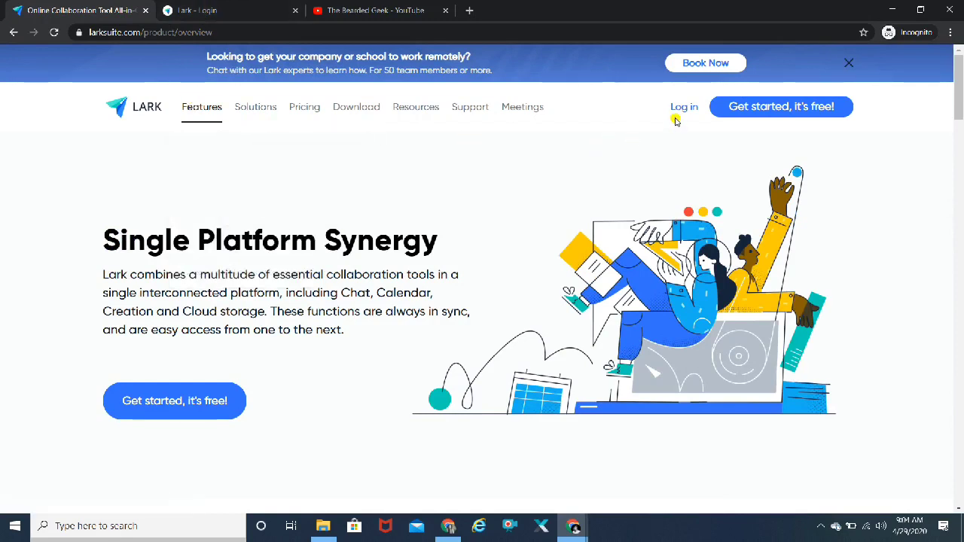
Log in with the account e-mail address and enter the emailed six-digit verification code
left_click(209, 6)
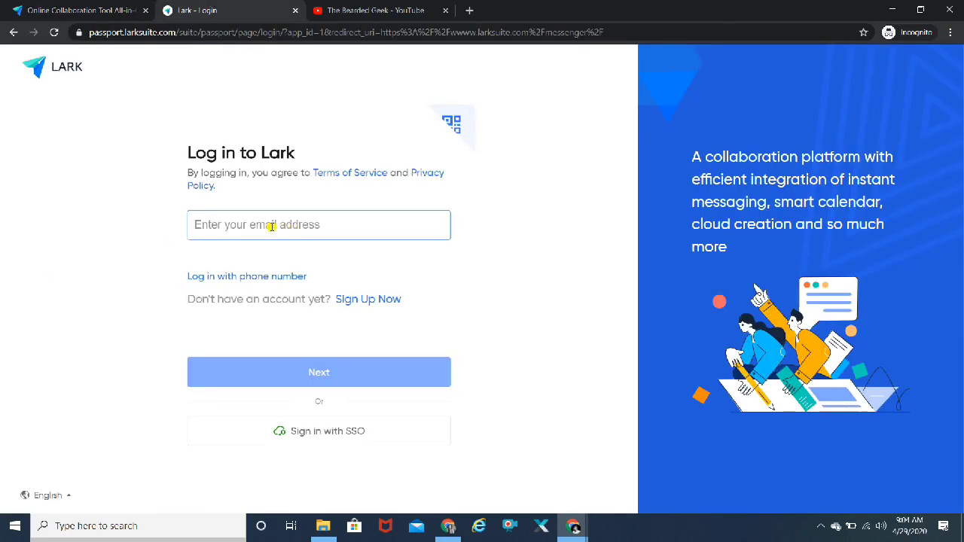
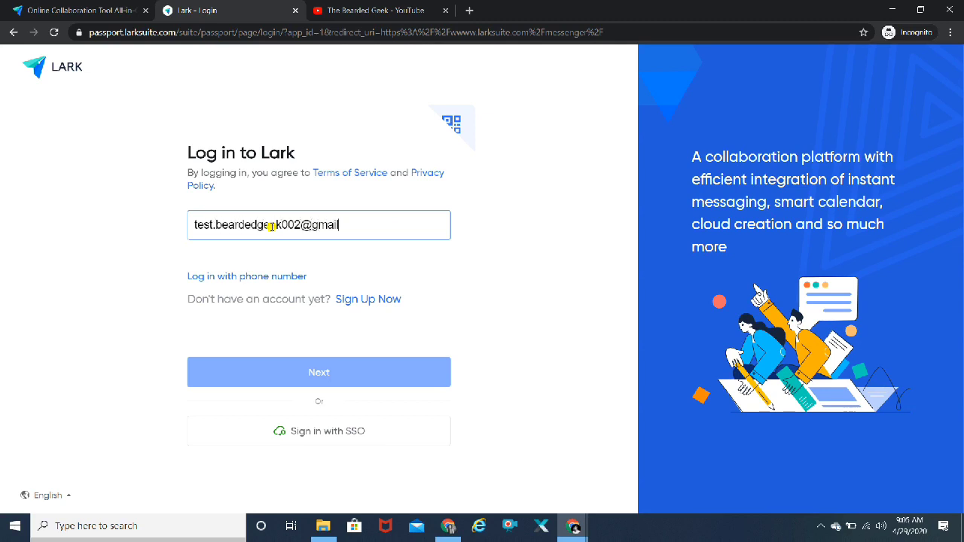
key("Return")
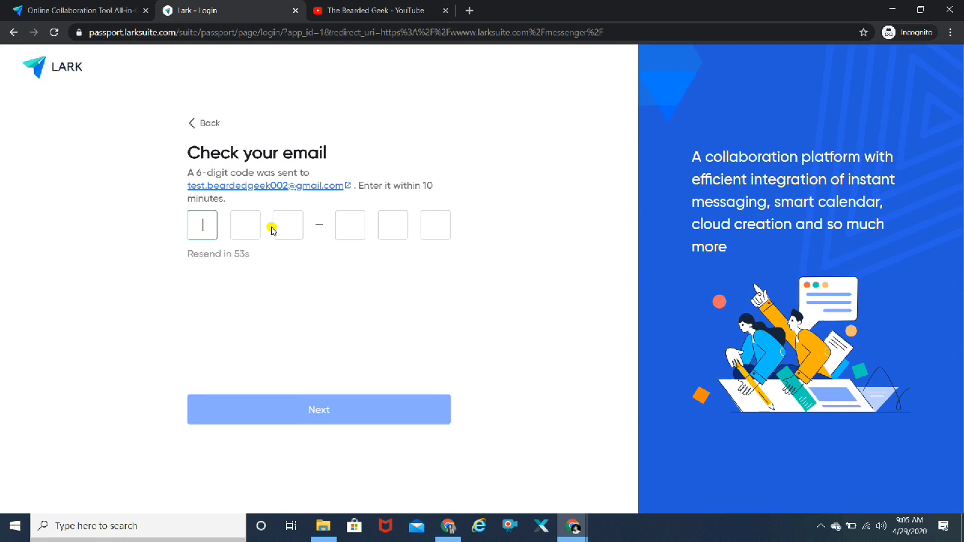
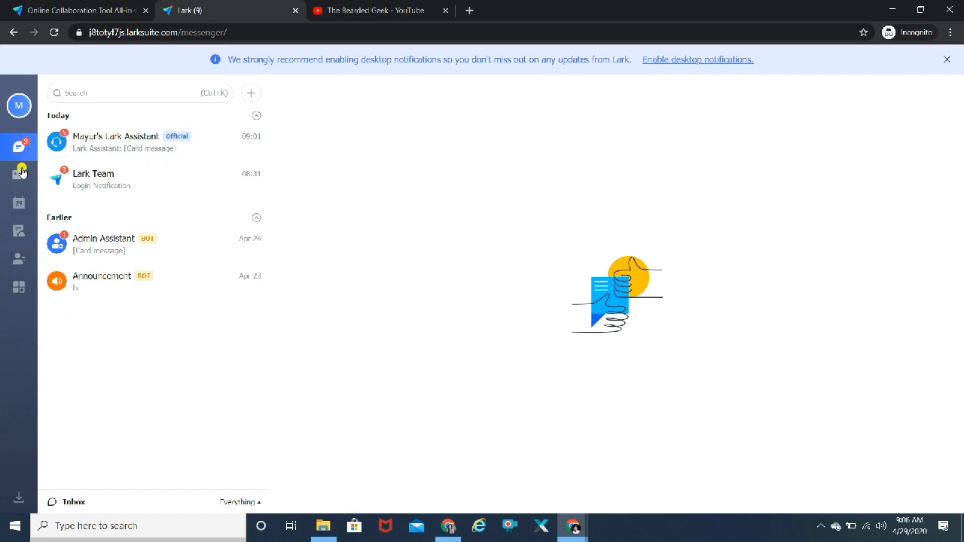
Look through the Meetings, Workplace, Messages and + menu options, then open Calendar in a new tab
left_click(20, 176)
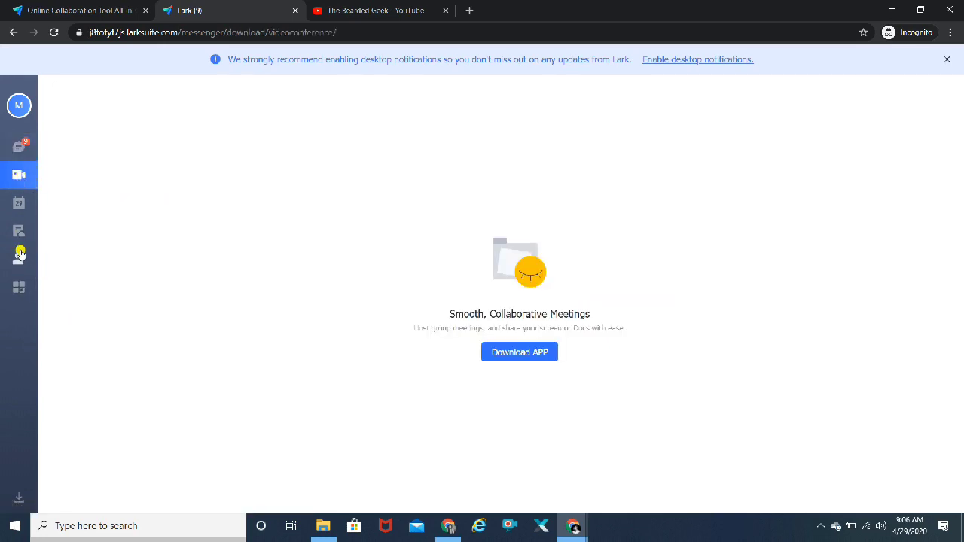
left_click(18, 296)
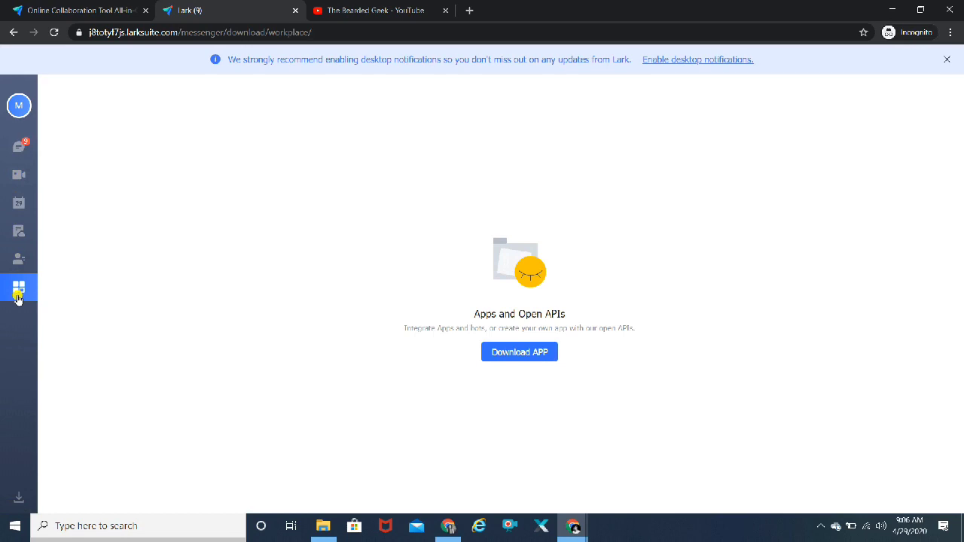
left_click(19, 201)
left_click(445, 11)
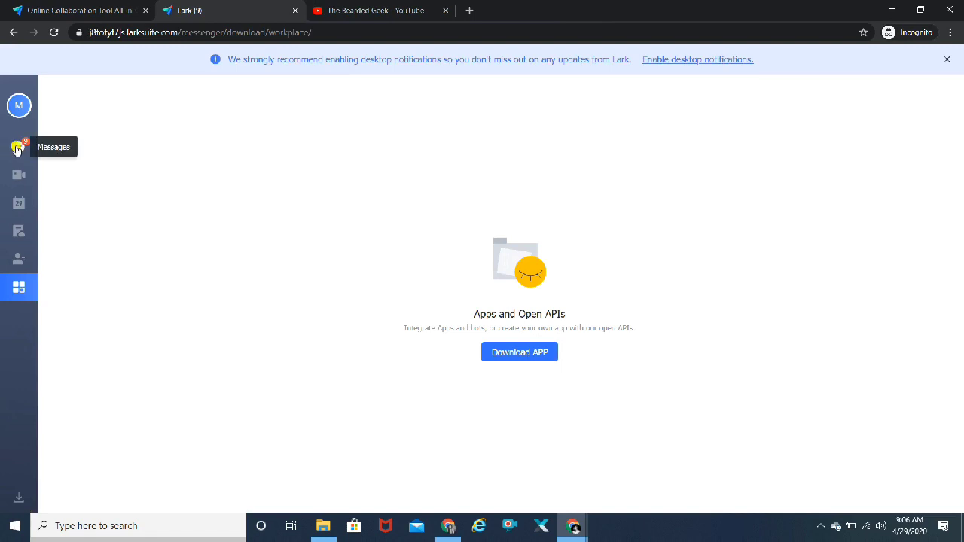
left_click(17, 148)
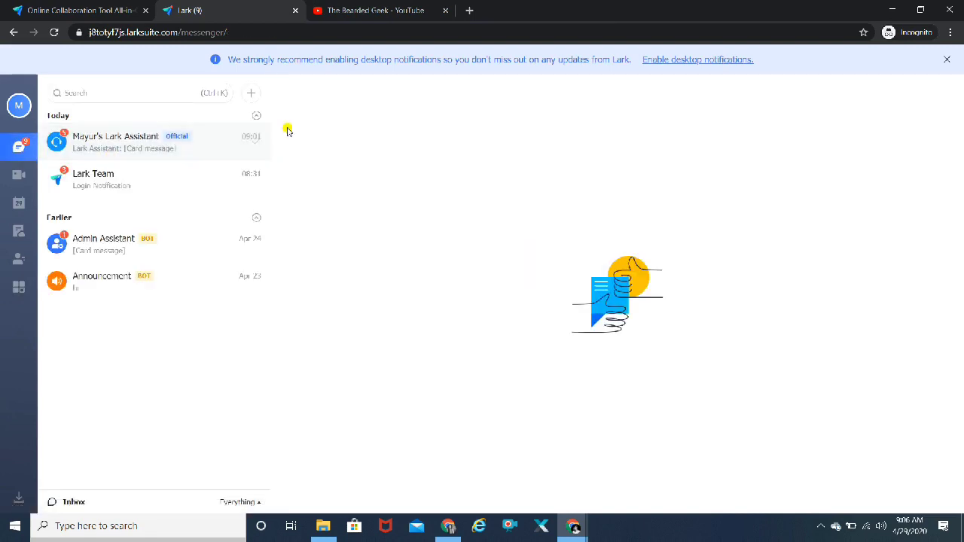
left_click(252, 92)
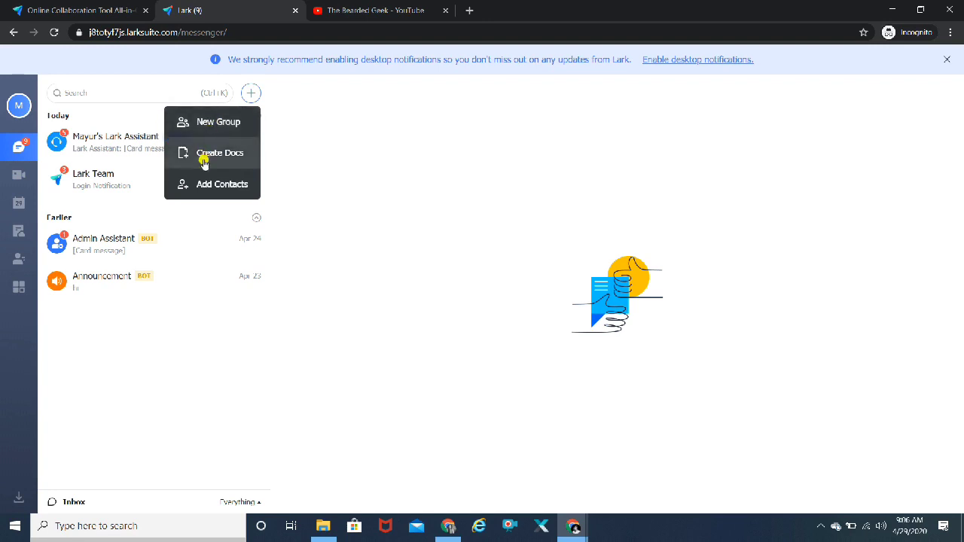
left_click(13, 176)
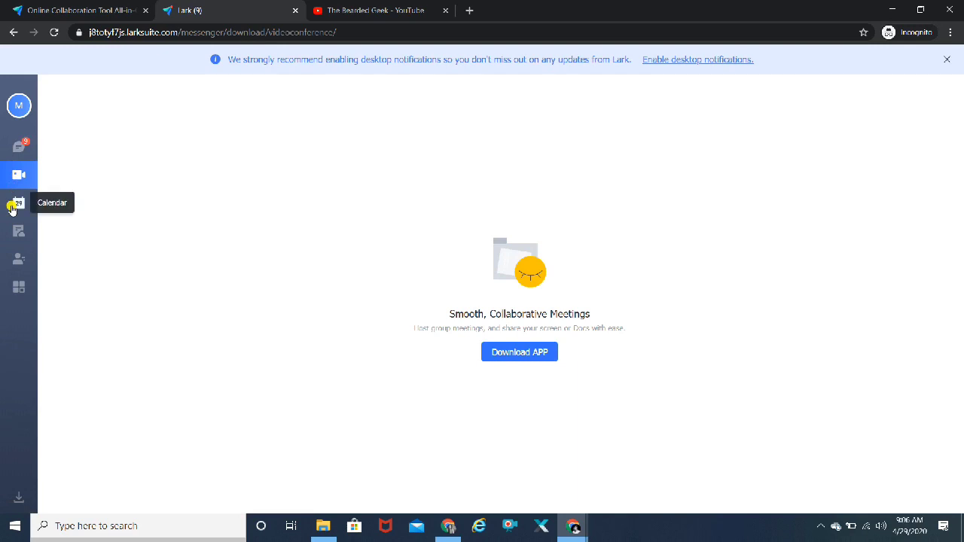
left_click(12, 208)
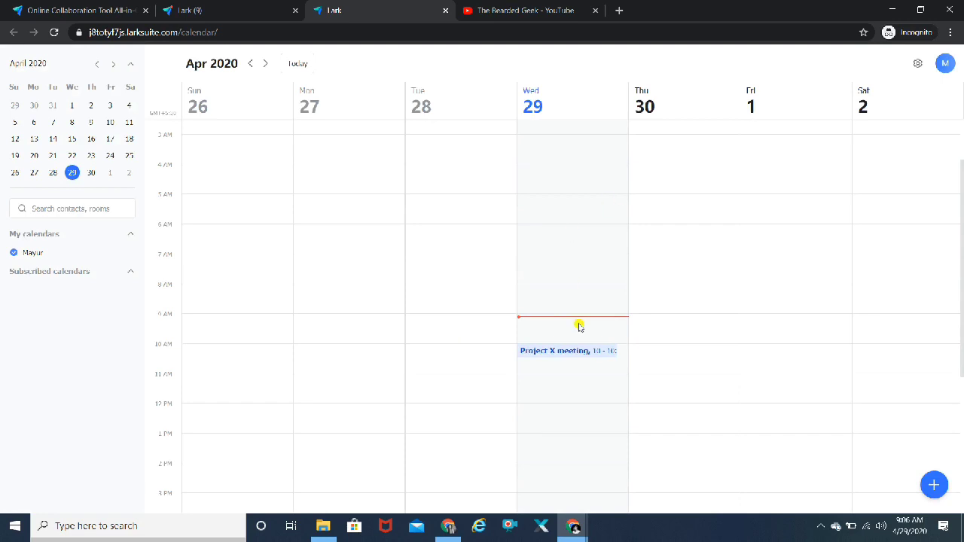
scroll(577, 325, "down", 2)
left_click(568, 182)
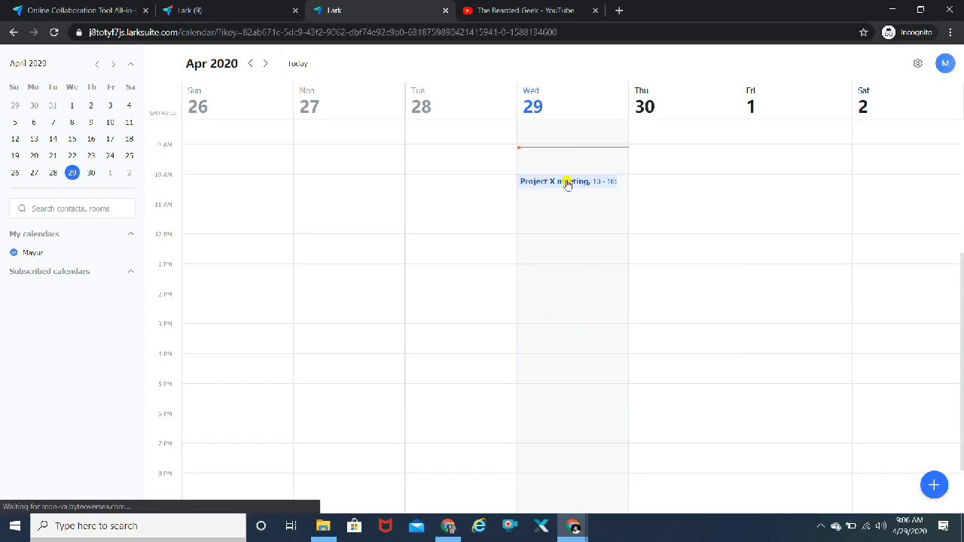
left_click(369, 153)
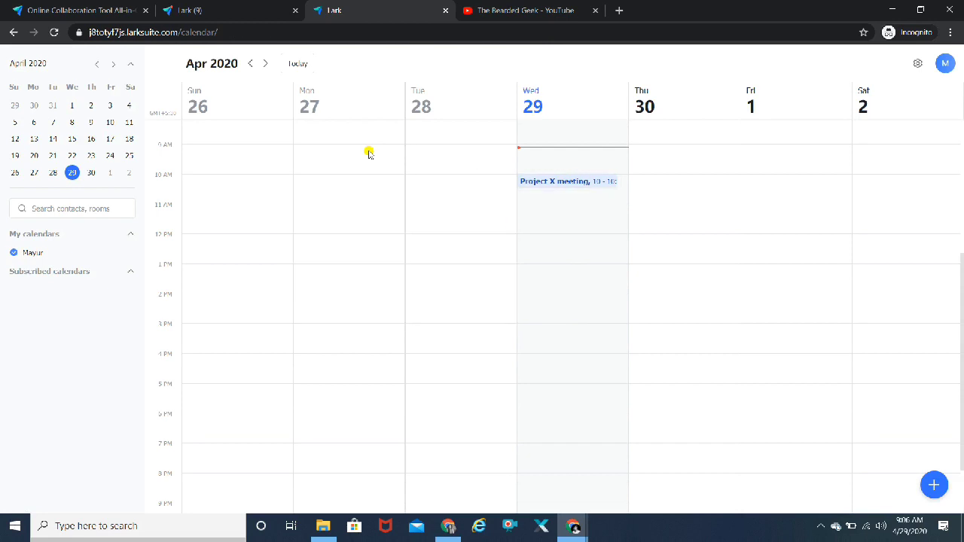
left_click(572, 280)
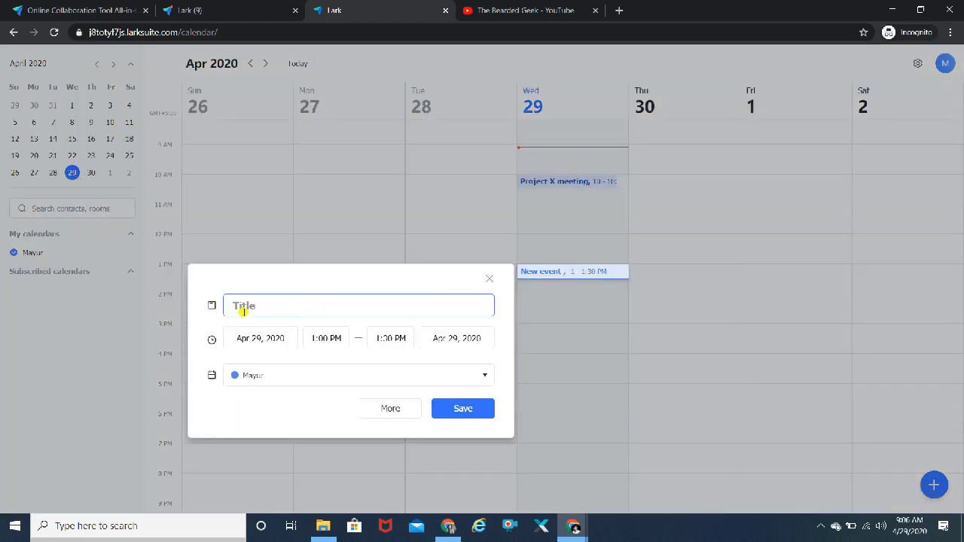
type("Project B")
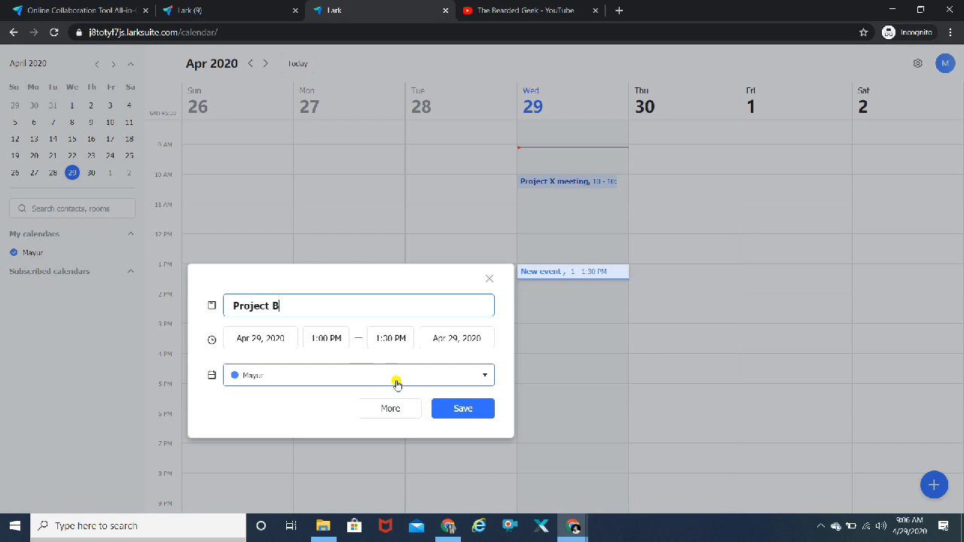
left_click(381, 413)
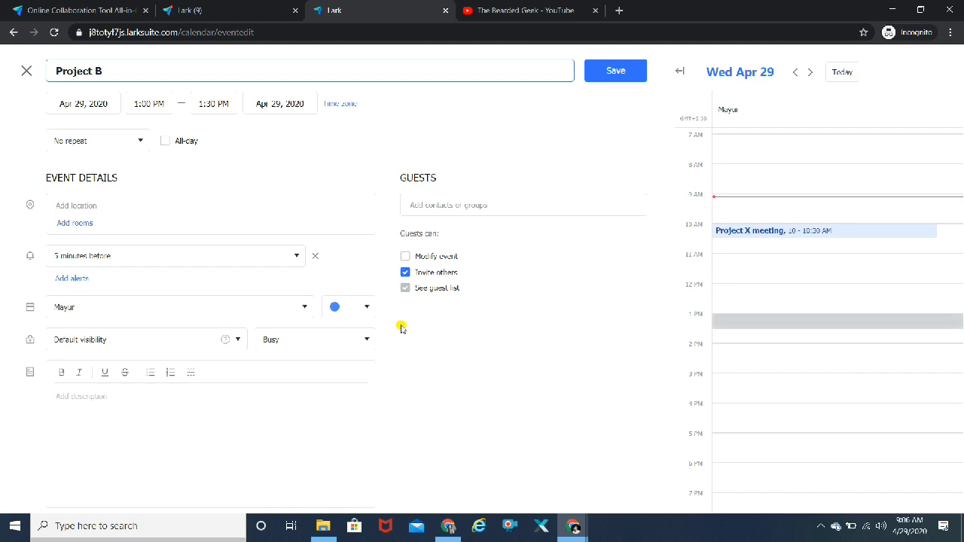
left_click(473, 208)
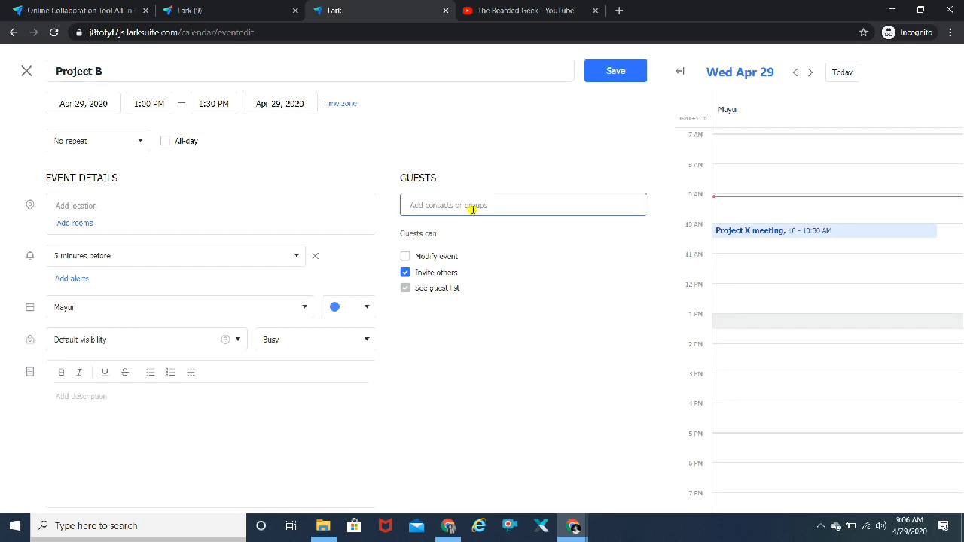
left_click(25, 73)
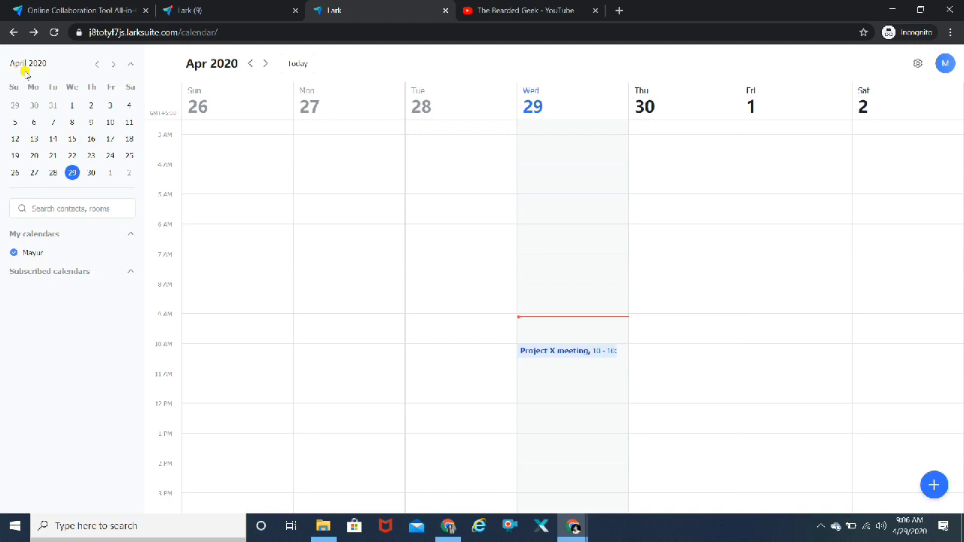
Close the Calendar and Docs tabs, go to Contacts, and start adding new contacts
left_click(445, 11)
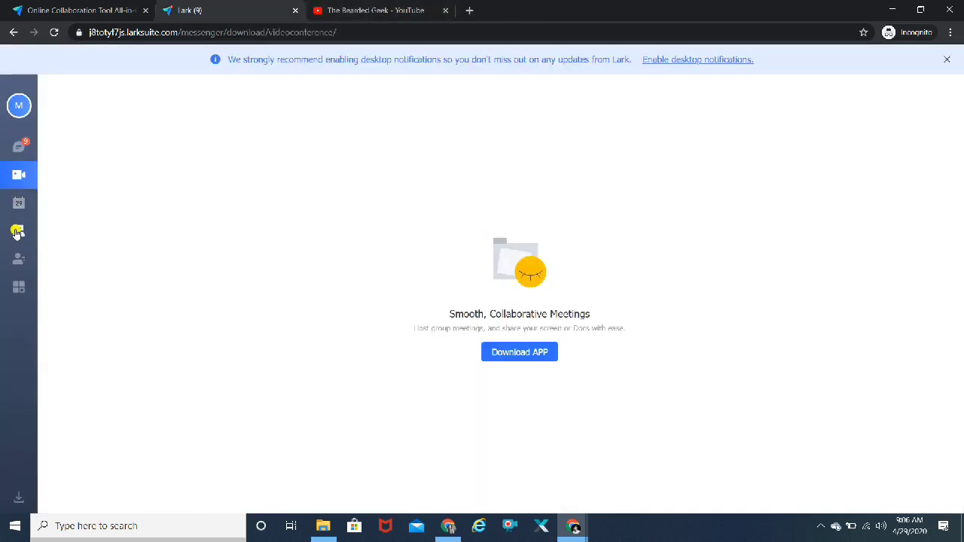
left_click(17, 230)
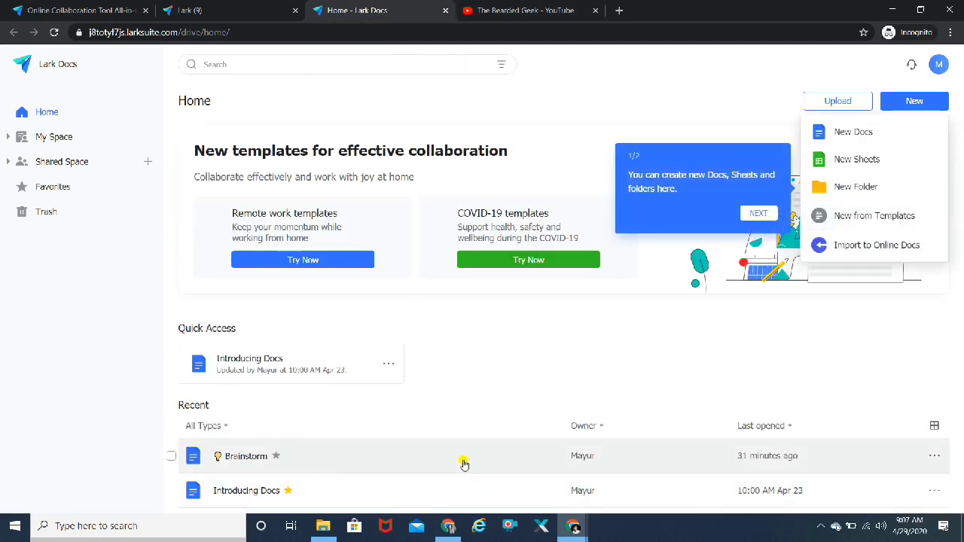
left_click(444, 11)
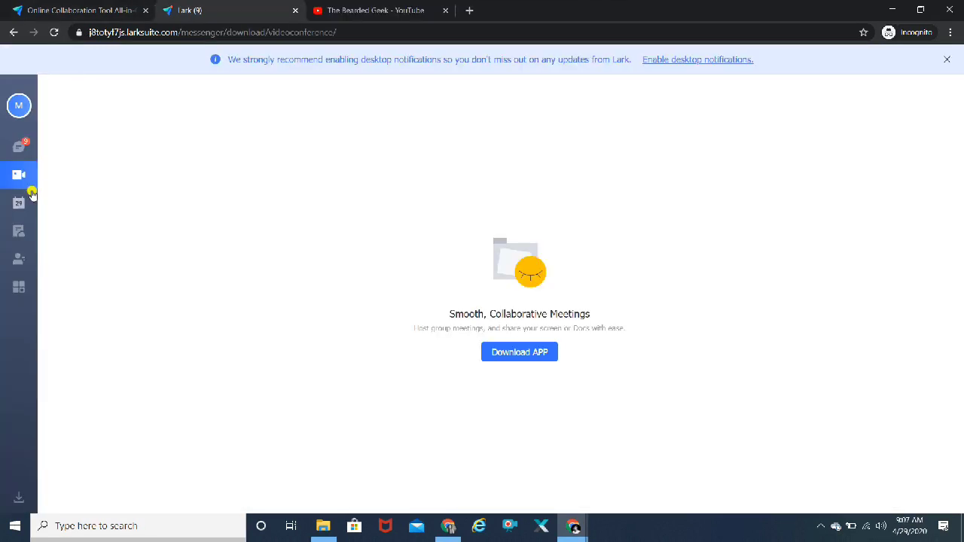
left_click(20, 263)
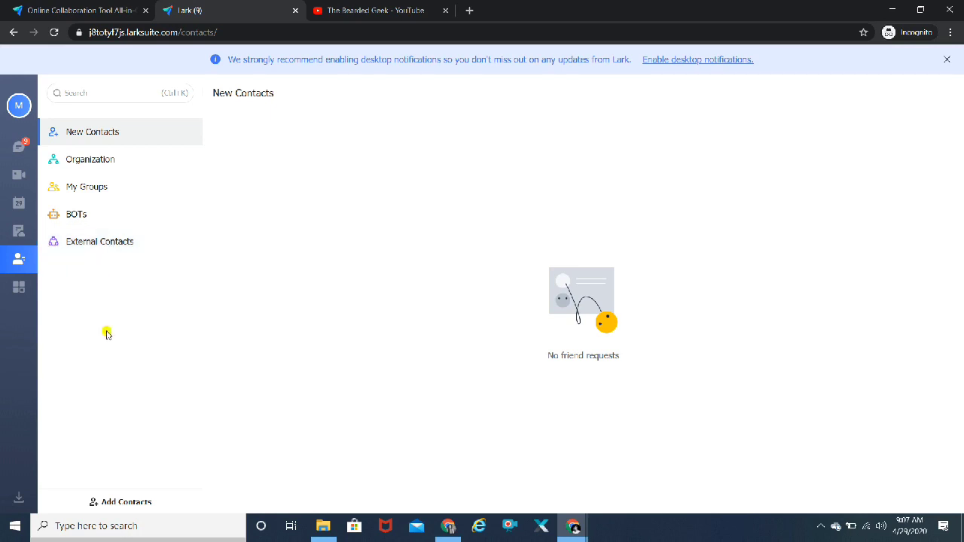
left_click(125, 504)
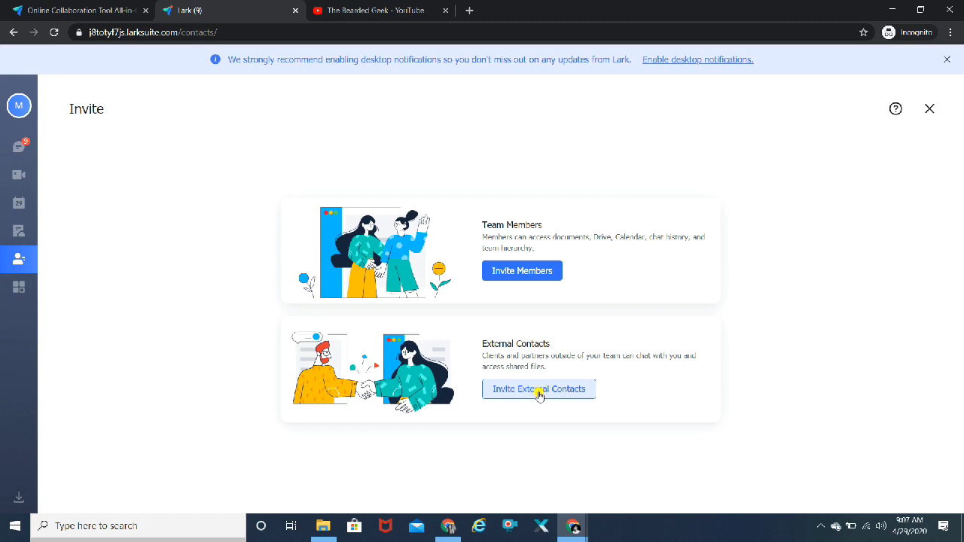
Look at the Invite External Contacts option, go back, and choose inviting team members by e-mail
left_click(542, 392)
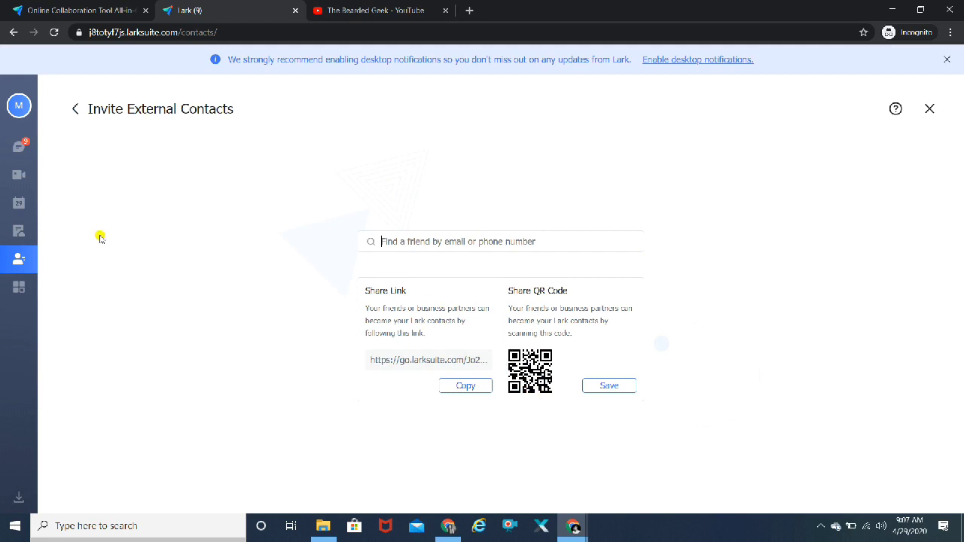
left_click(75, 108)
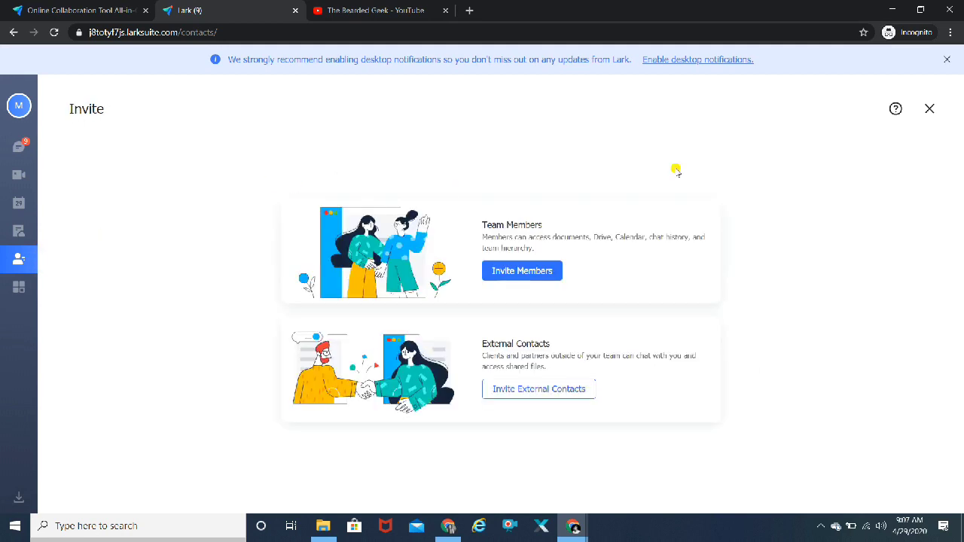
left_click(533, 276)
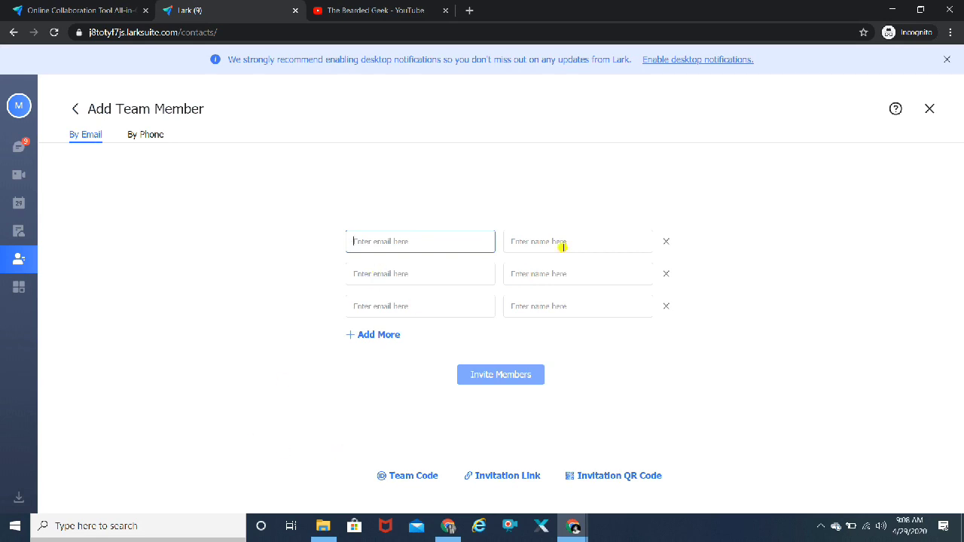
Fill in the invitee's e-mail address and name, send the invitation, and confirm it
left_click(546, 241)
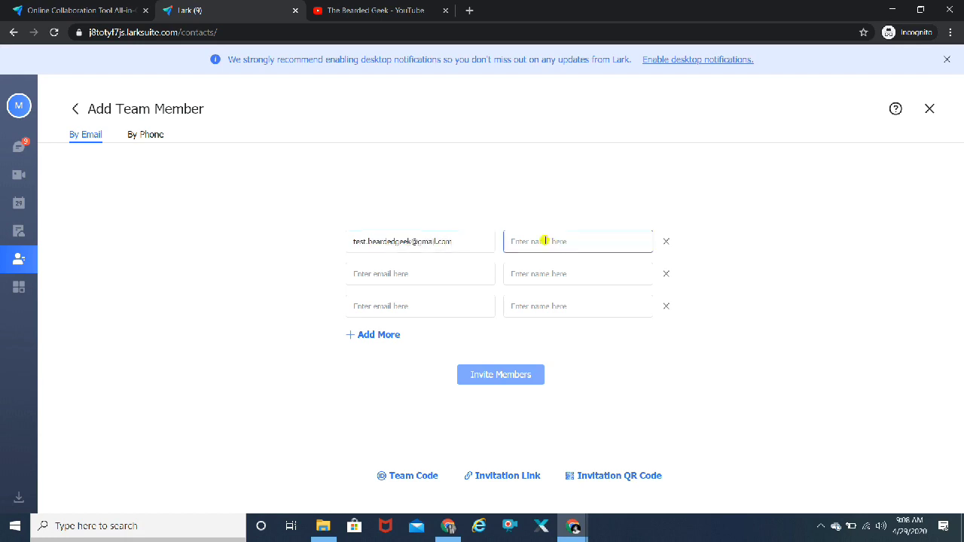
type("test")
key("BackSpace")
key("BackSpace")
key("BackSpace")
key("BackSpace")
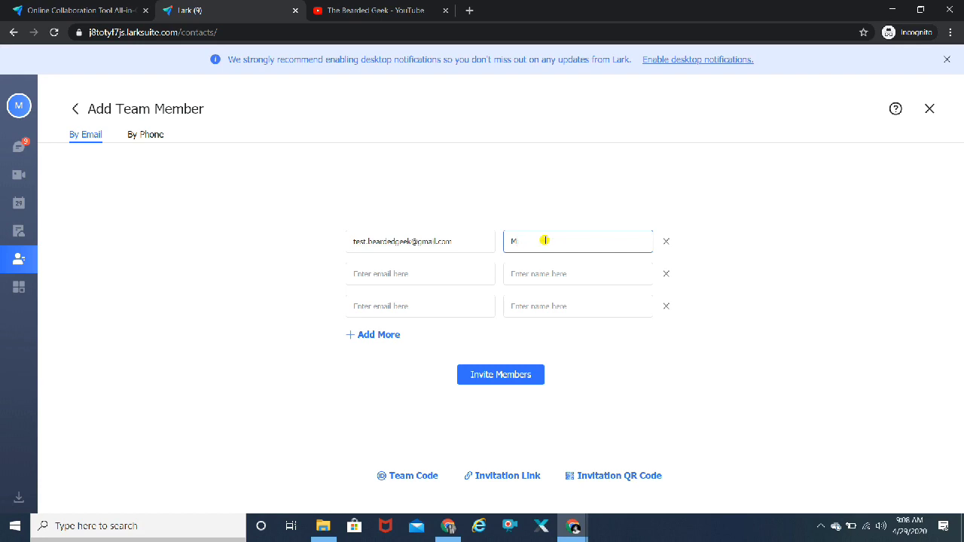
type("Test 1")
left_click(488, 381)
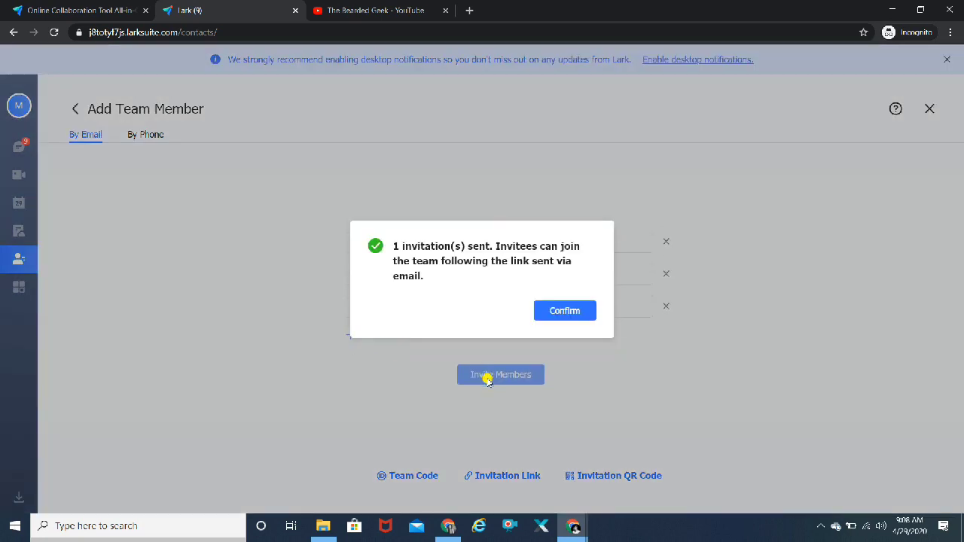
left_click(552, 315)
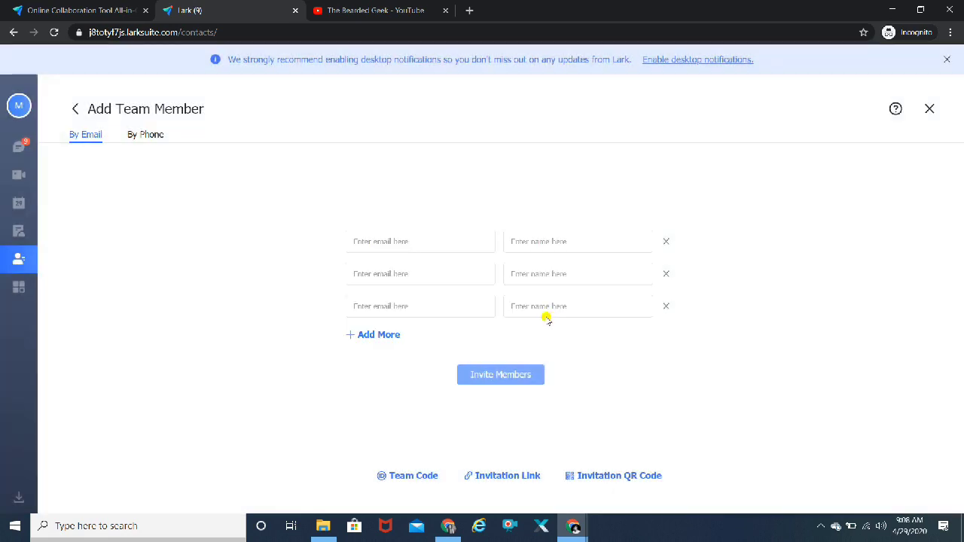
Show the team join code, copy it, and close the code popup
left_click(414, 476)
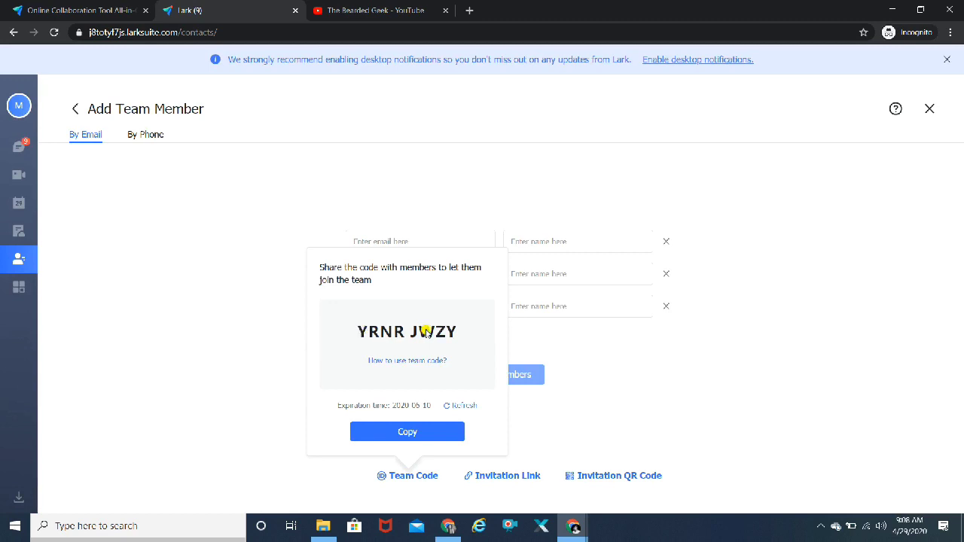
left_click(396, 436)
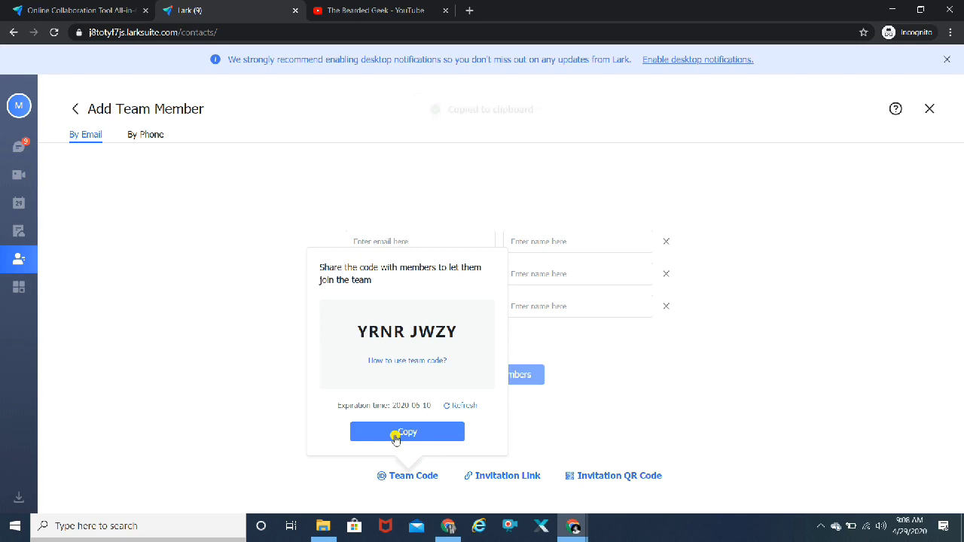
left_click(170, 209)
Switch to phone-number invitations and review the +86 country-code list
left_click(146, 136)
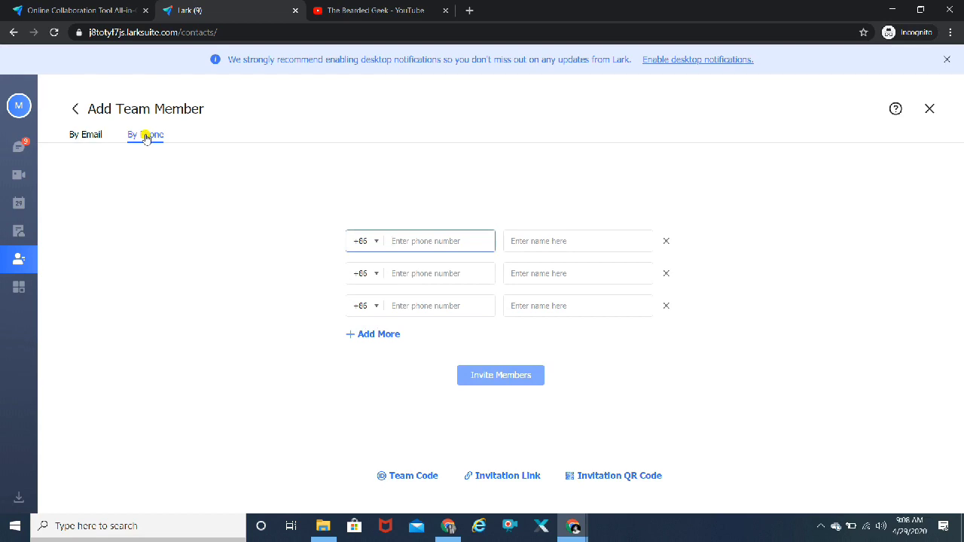
left_click(376, 243)
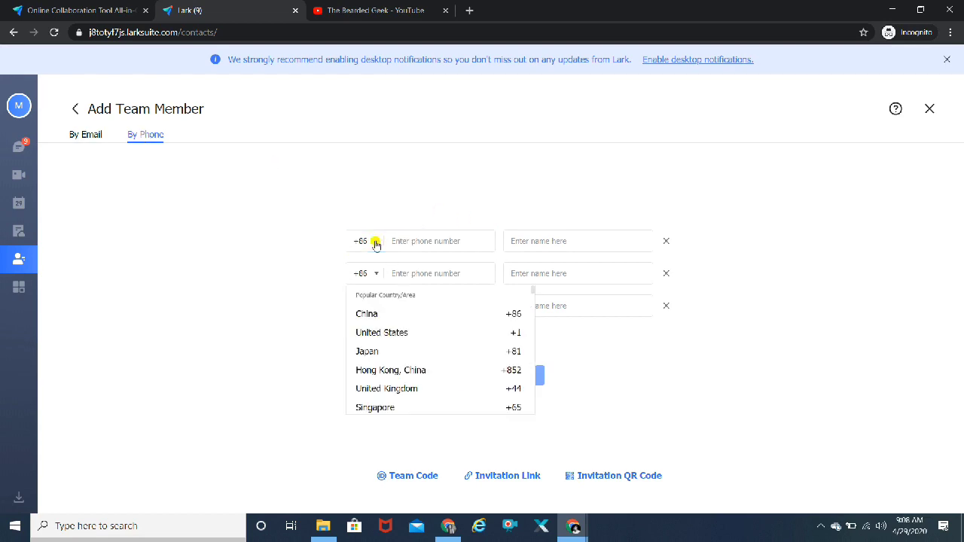
left_click(299, 253)
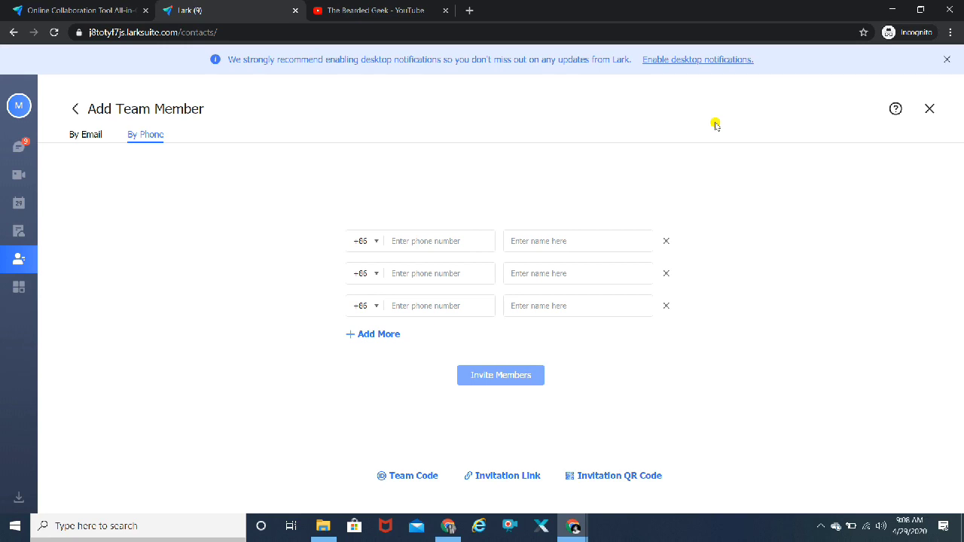
left_click(20, 104)
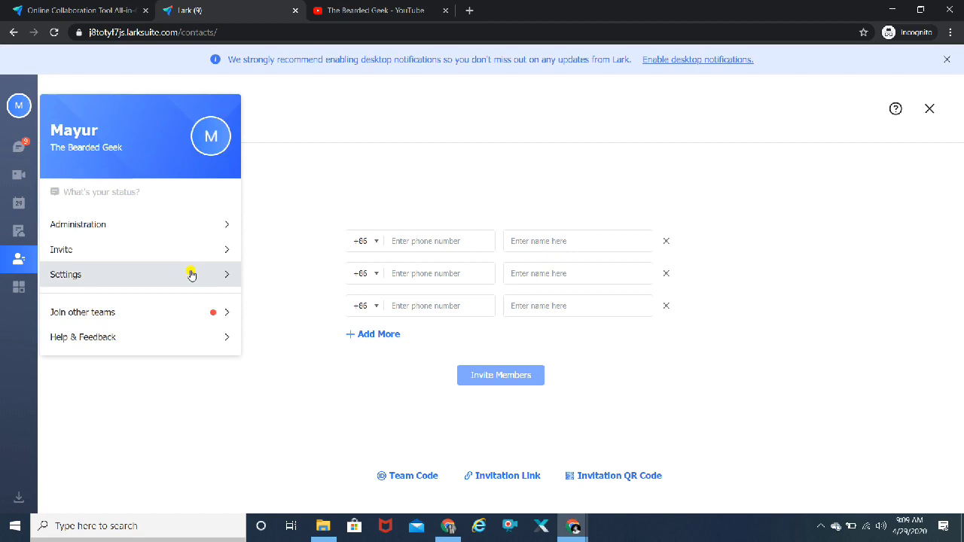
Log out via Settings, open the Sign Up page, and enter the new account's e-mail address
left_click(209, 276)
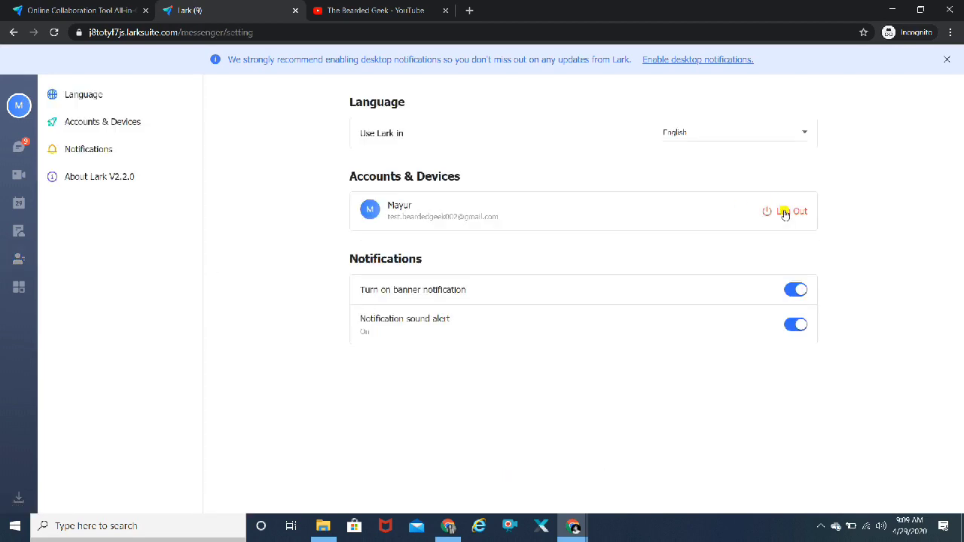
left_click(785, 214)
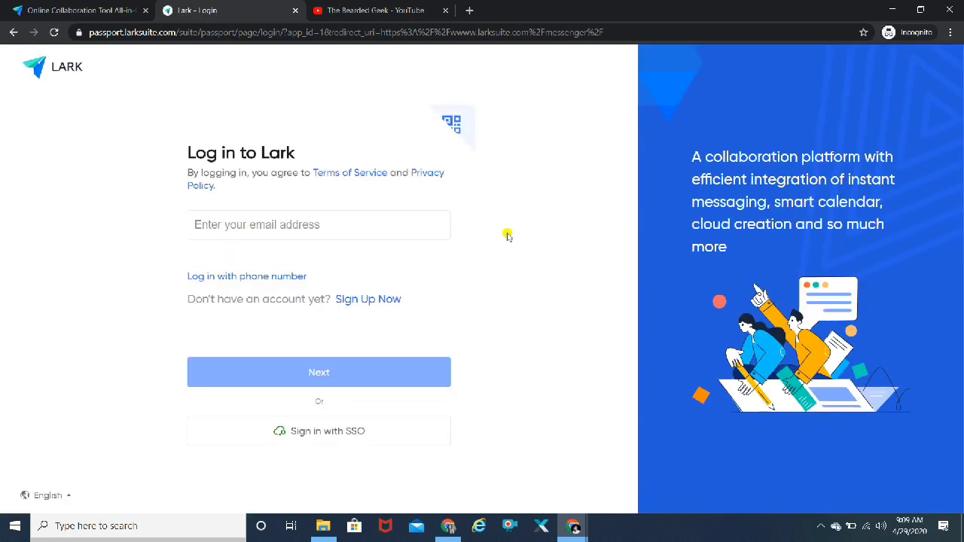
left_click(375, 300)
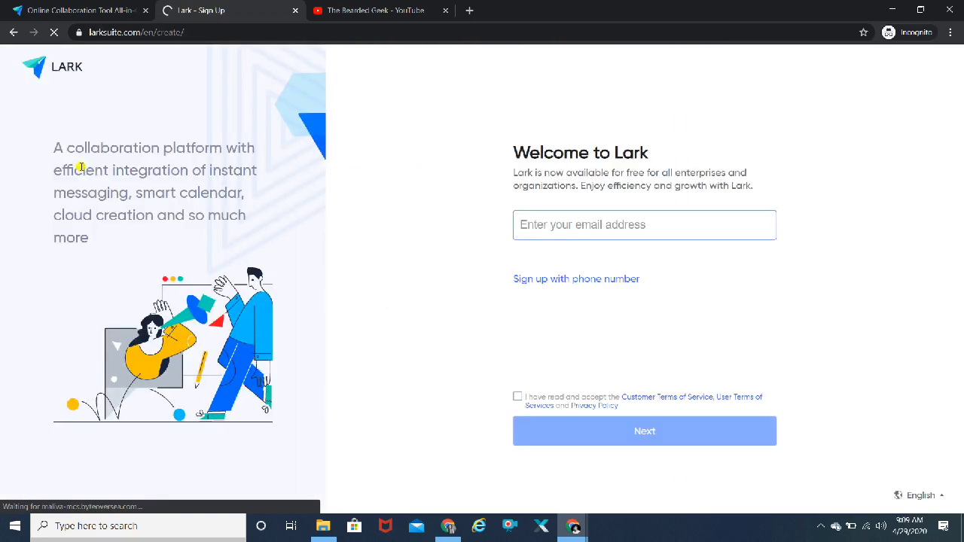
left_click(13, 32)
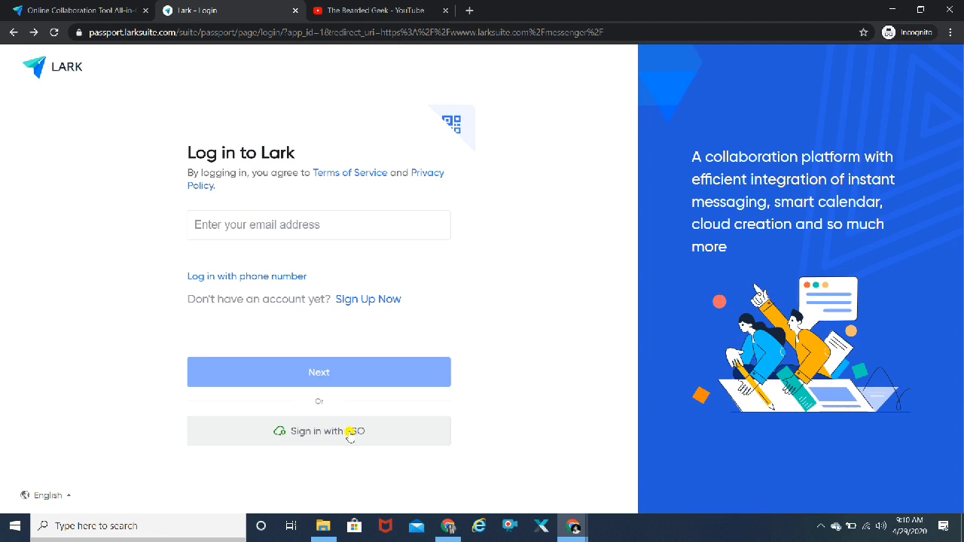
left_click(373, 301)
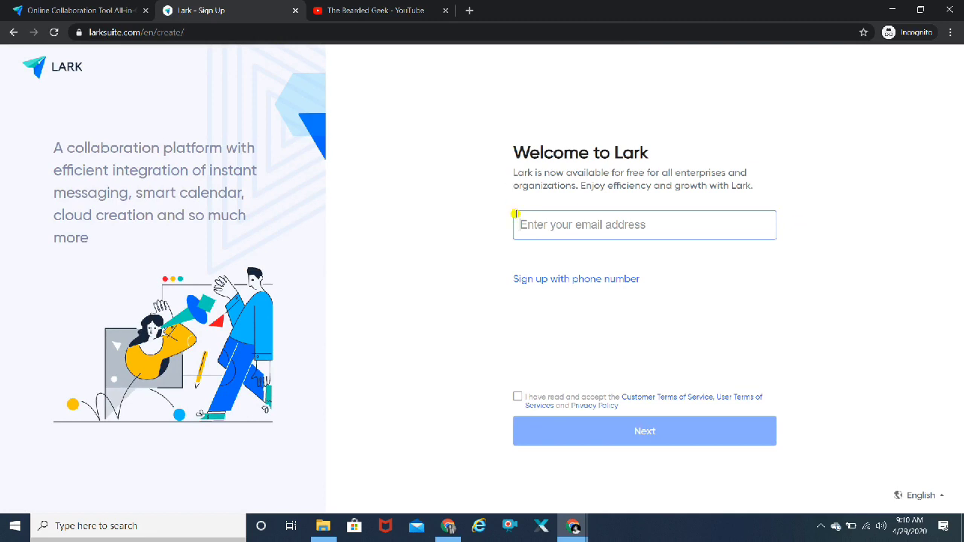
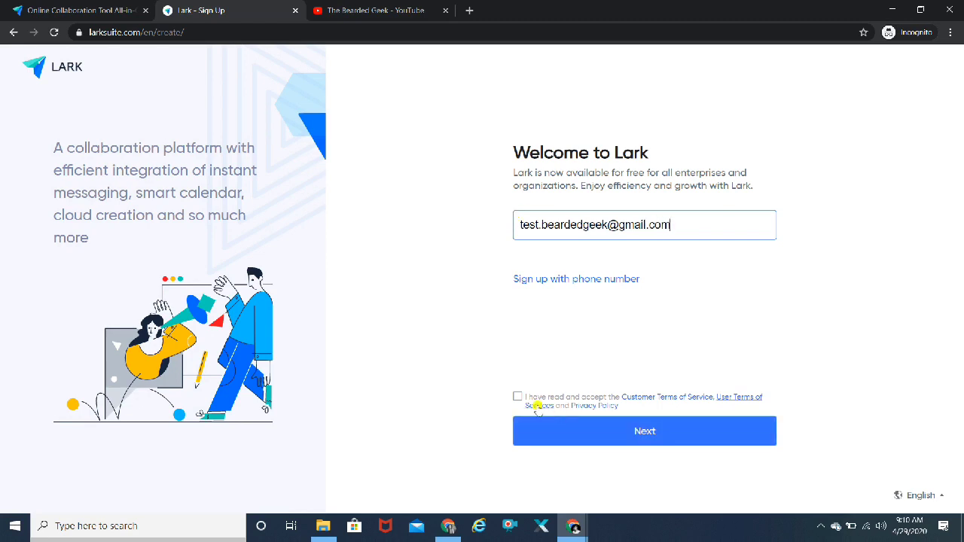
Accept the terms, submit the e-mail, and enter the emailed six-digit verification code
left_click(517, 397)
left_click(640, 439)
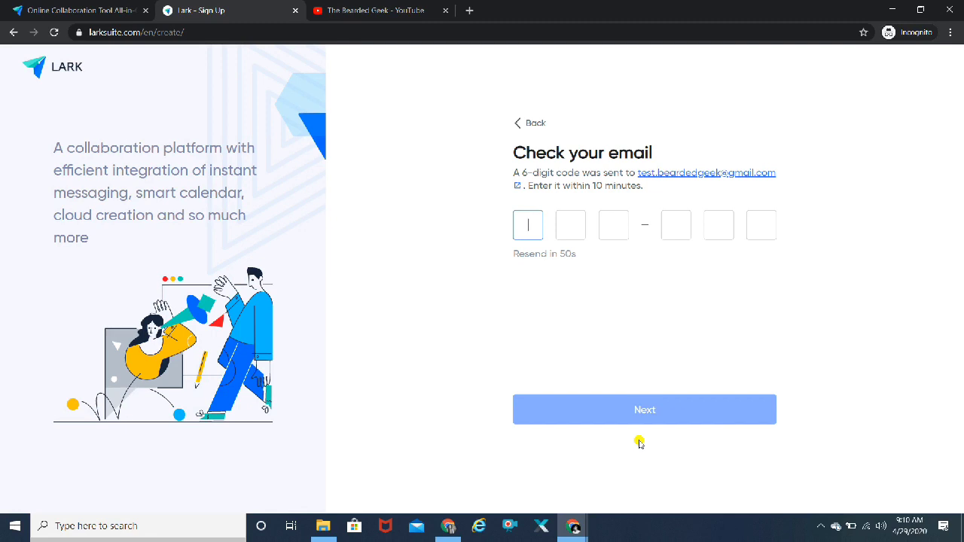
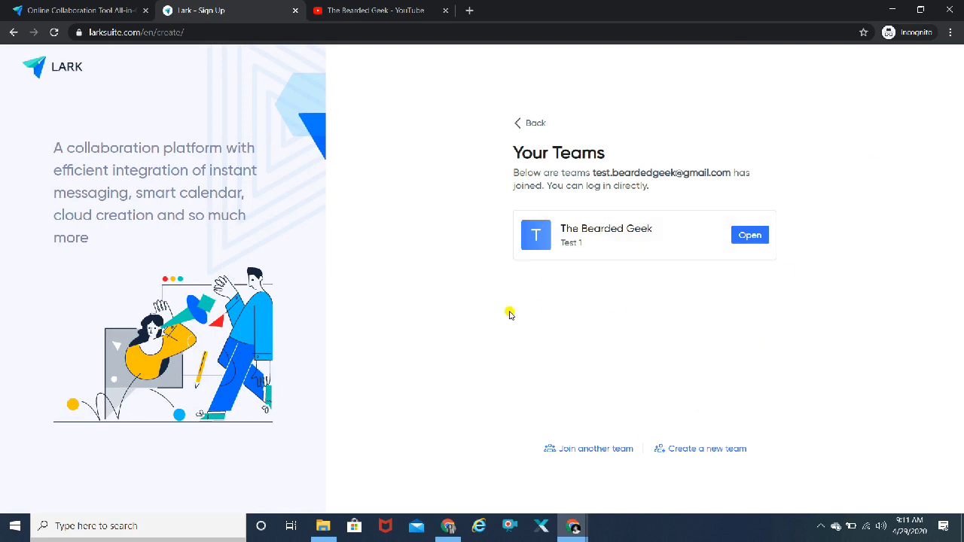
Enter The Bearded Geek team workspace and reveal the hidden system tray icons
left_click(754, 237)
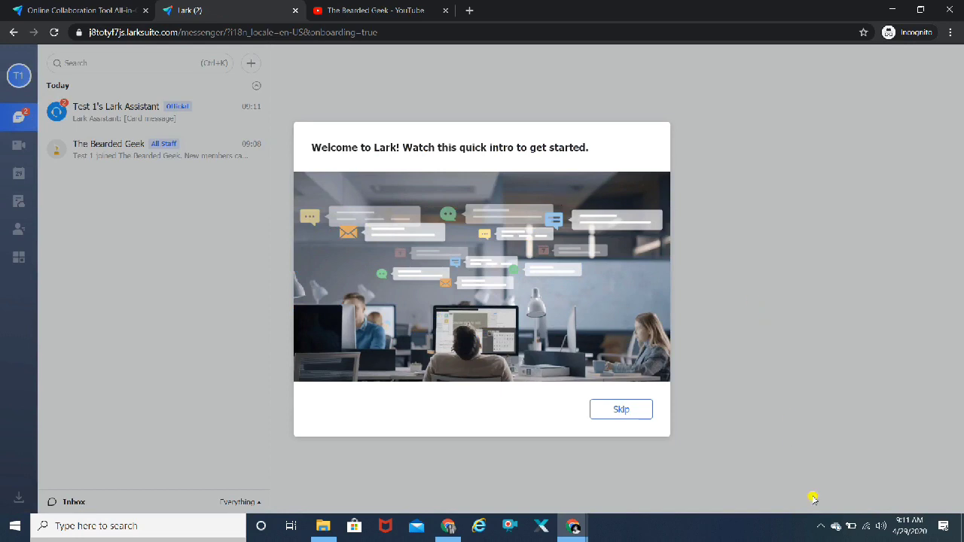
left_click(819, 530)
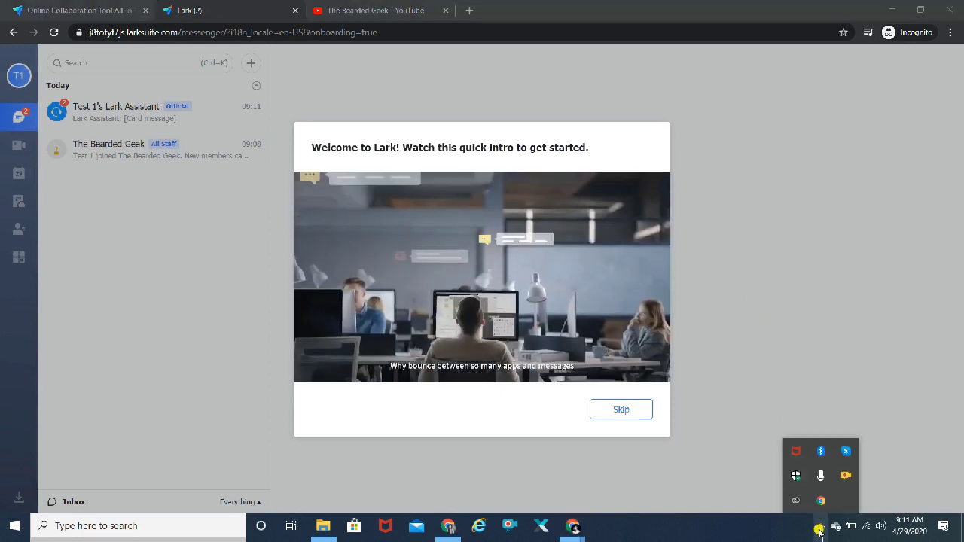
Replay the 'Welcome to Lark!' intro video from the beginning, then skip it
left_click(819, 529)
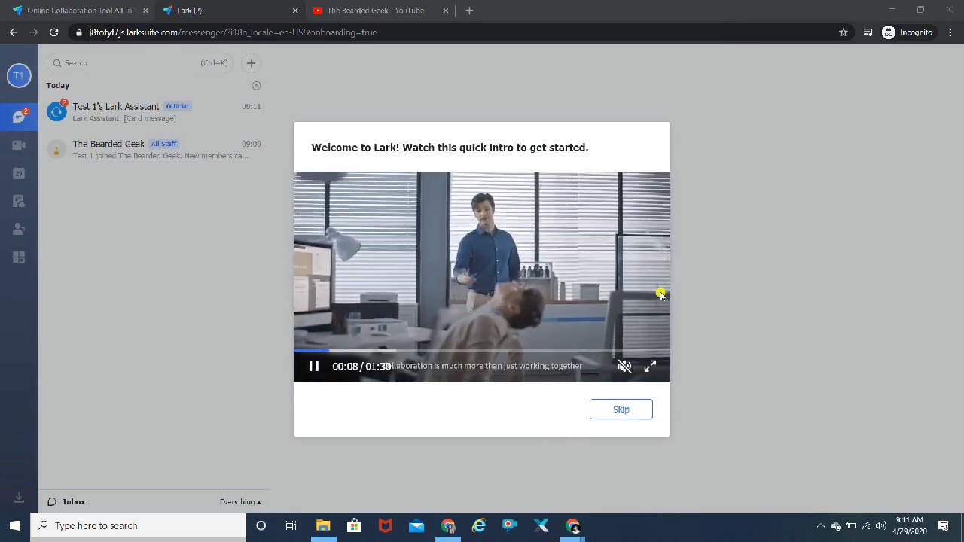
left_click(298, 351)
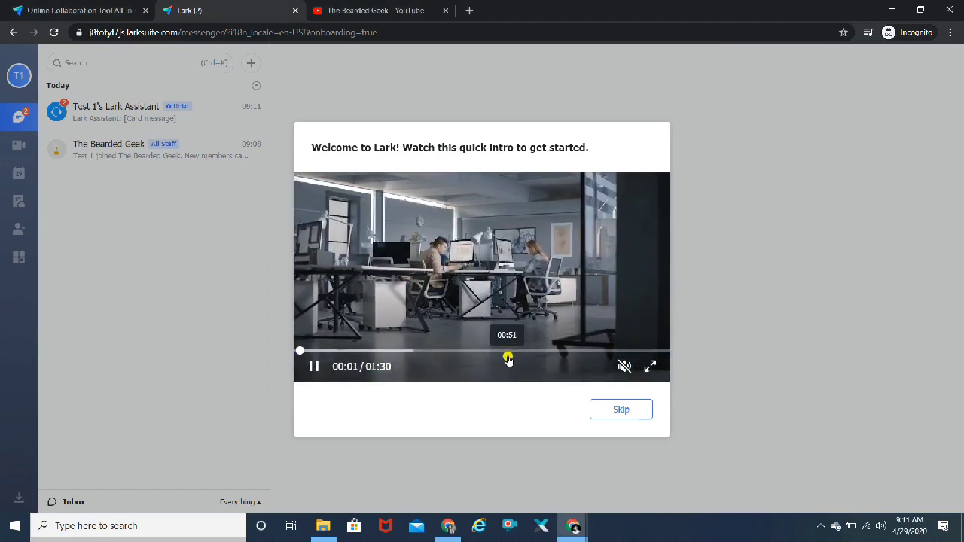
mouse_move(618, 372)
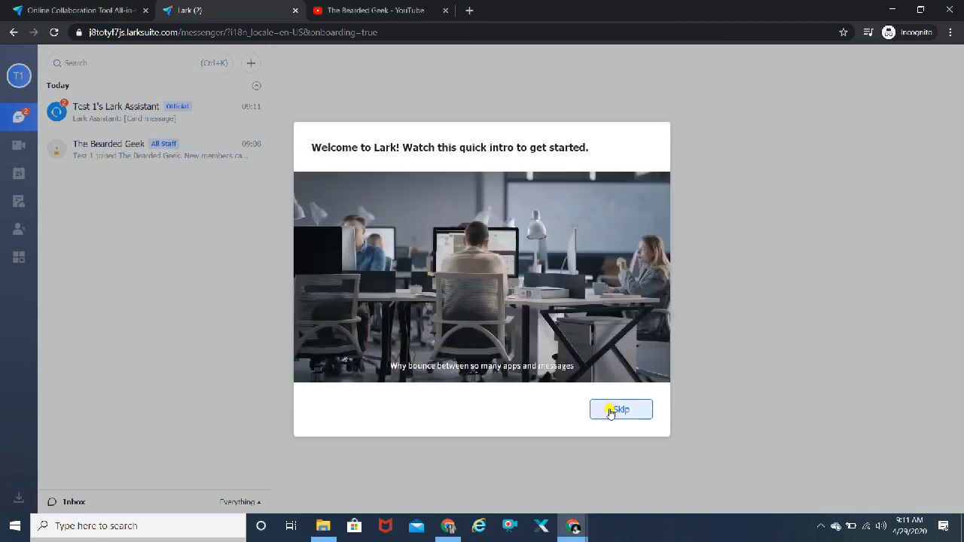
left_click(612, 411)
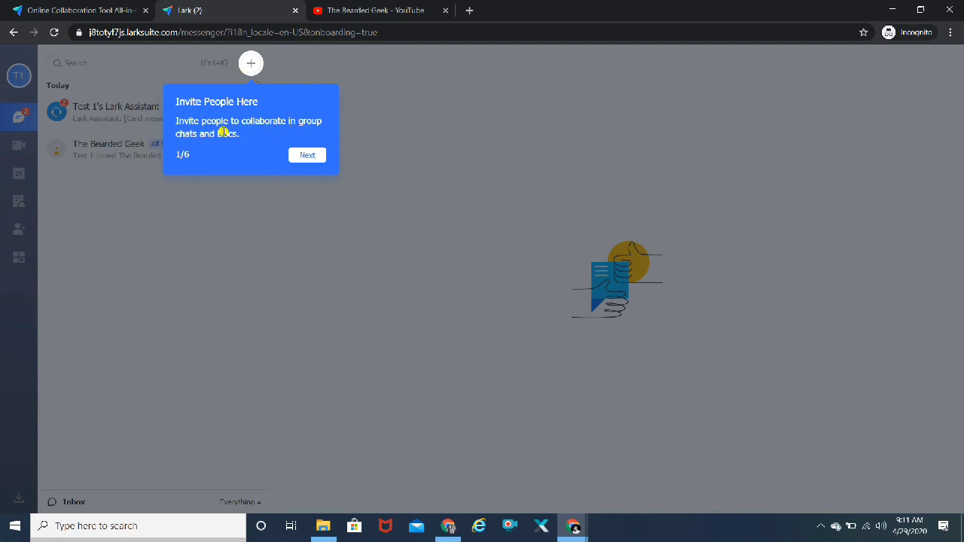
Advance through the six tour tips (messaging, meetings, scheduling, Docs, apps) and finish the tour
left_click(296, 155)
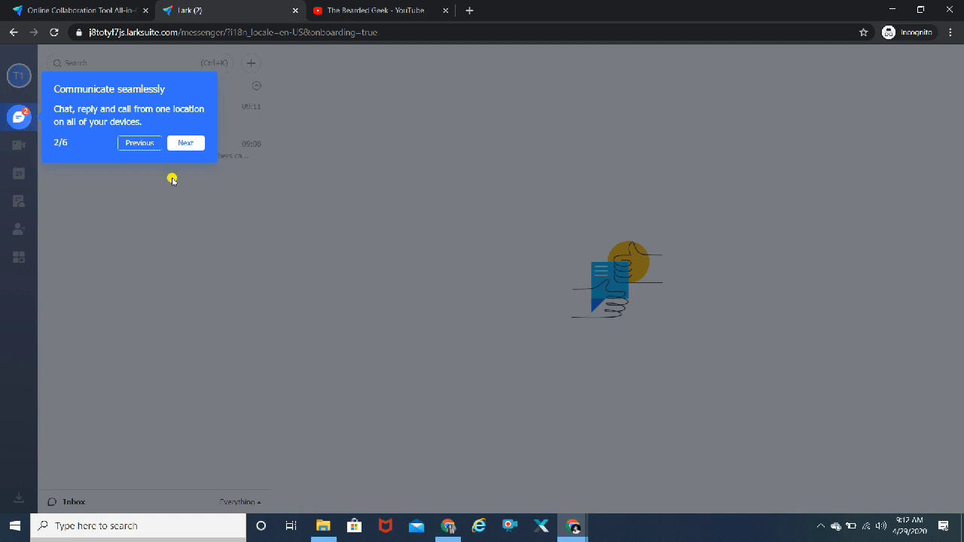
left_click(186, 143)
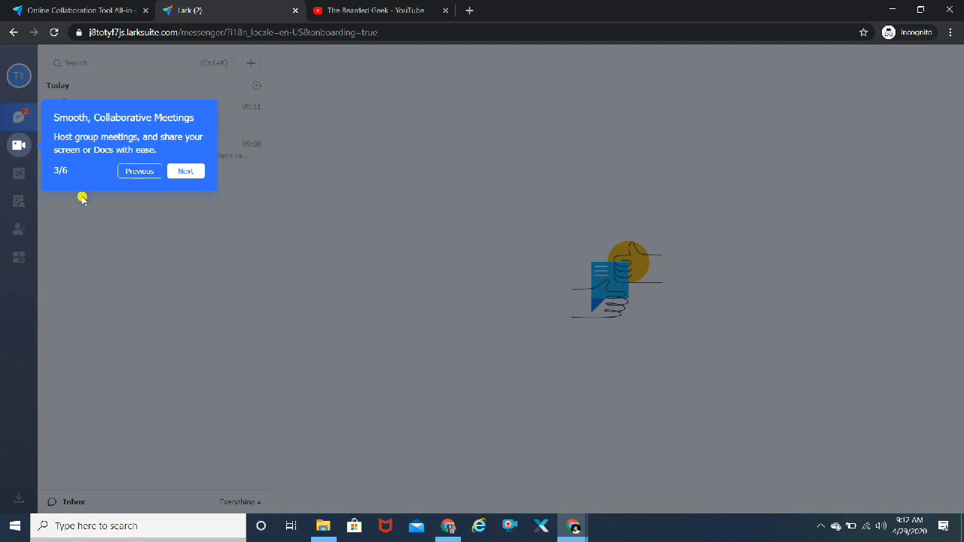
left_click(190, 173)
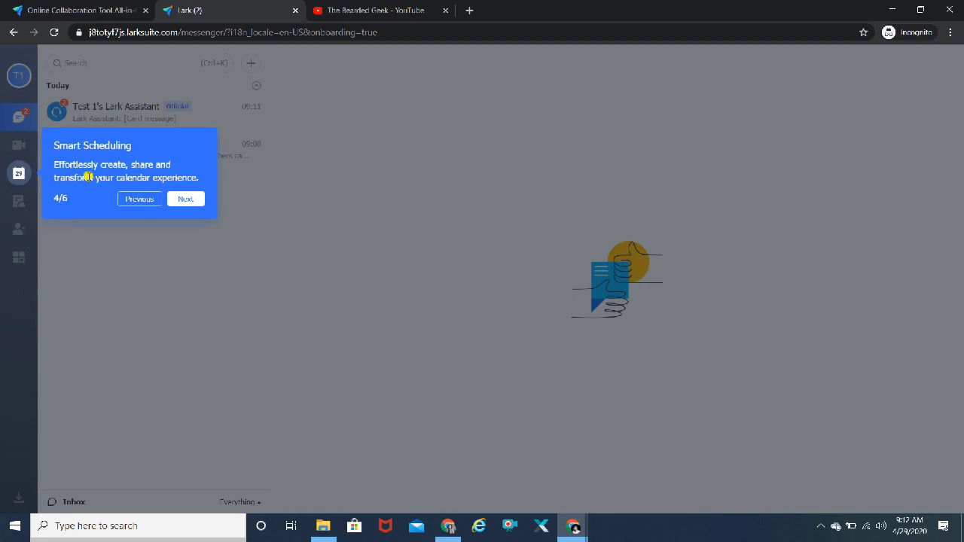
left_click(185, 199)
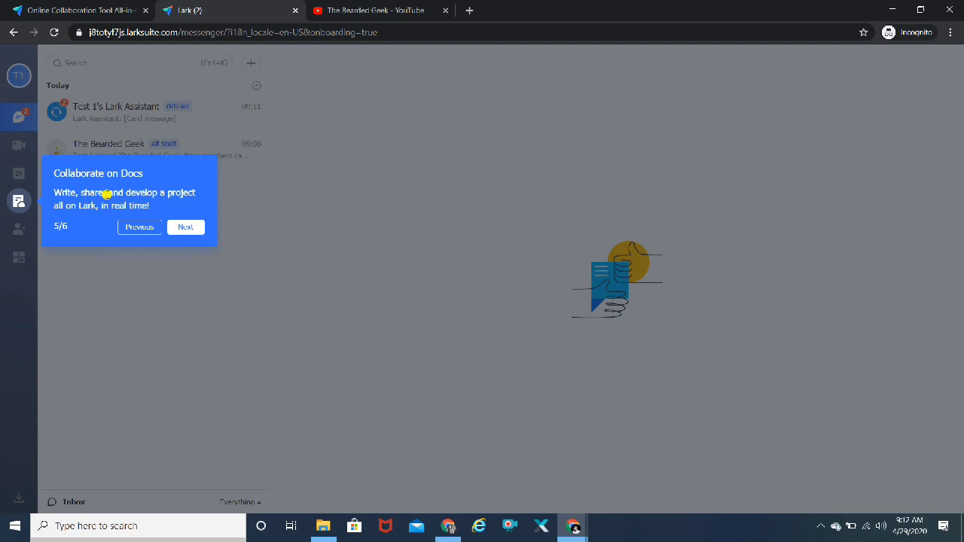
left_click(194, 227)
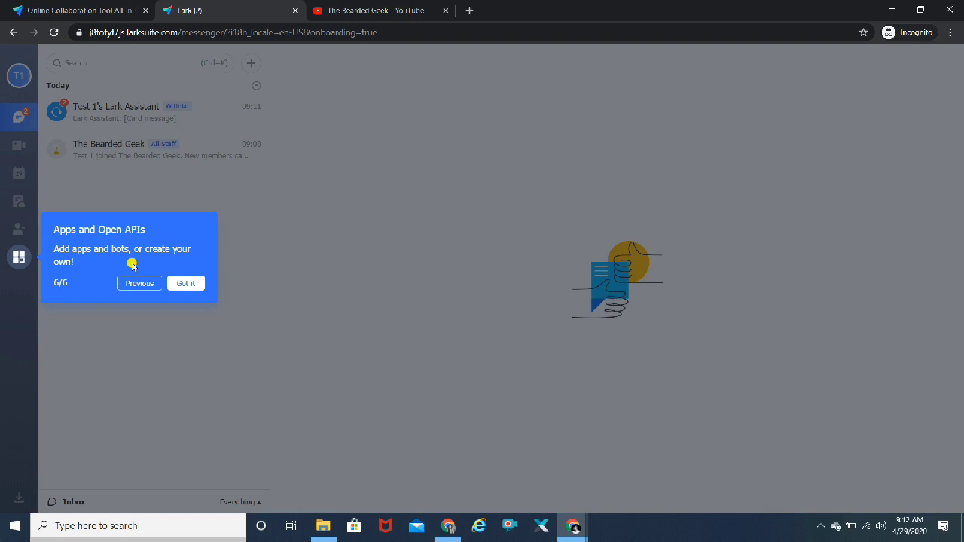
left_click(186, 283)
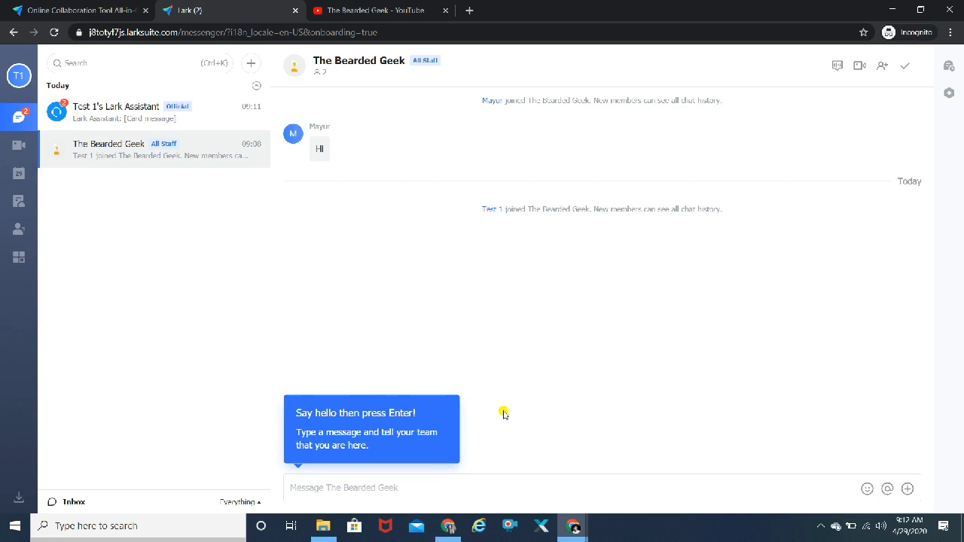
Post 'Hi' in The Bearded Geek chat, then open Meetings and the Calendar
left_click(345, 489)
type("Hi")
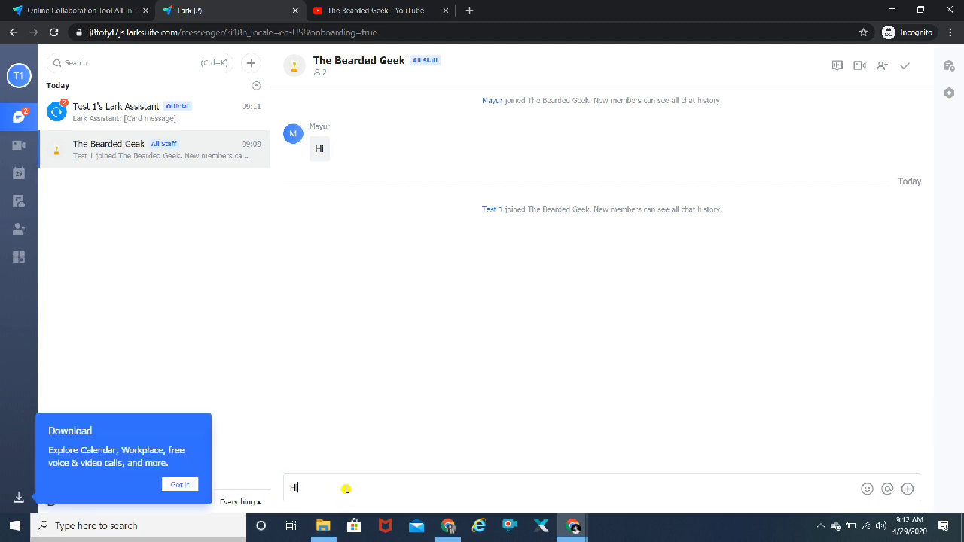
key("Return")
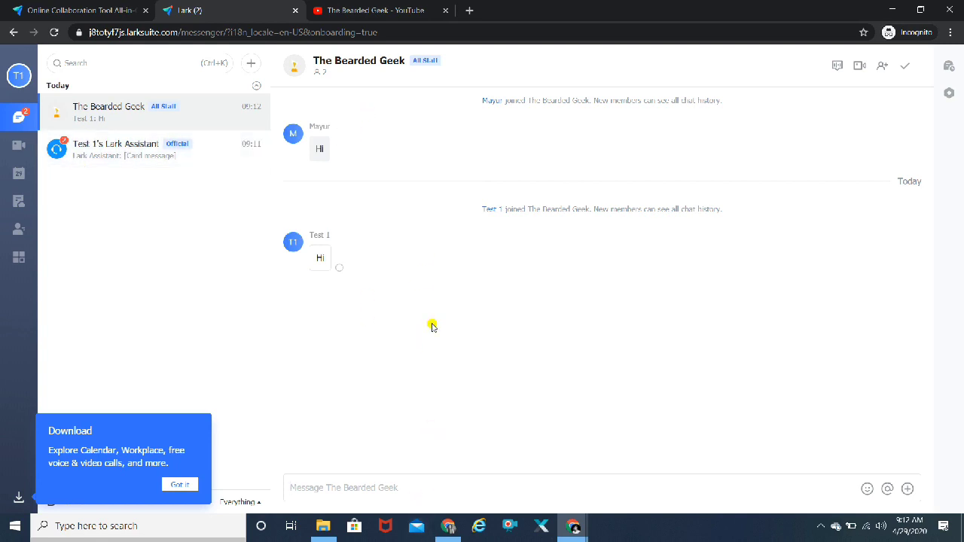
left_click(15, 147)
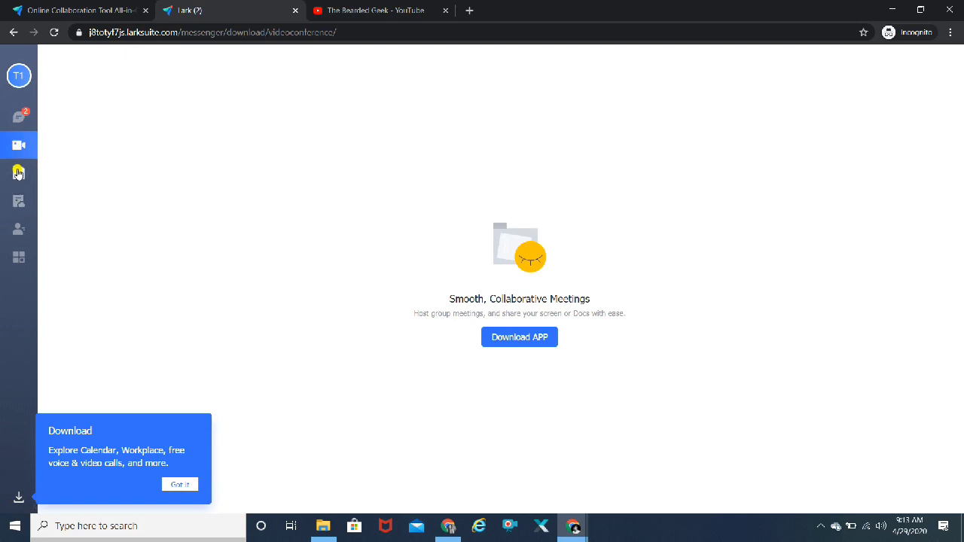
left_click(18, 172)
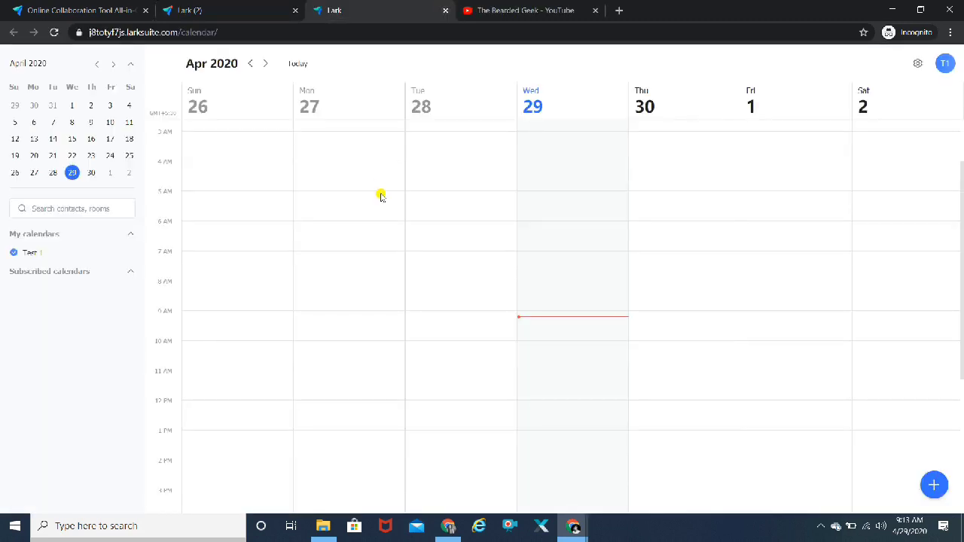
Create a 4 AM event on Wednesday the 29th titled 'Meeting 1'
scroll(474, 257, "up", 1)
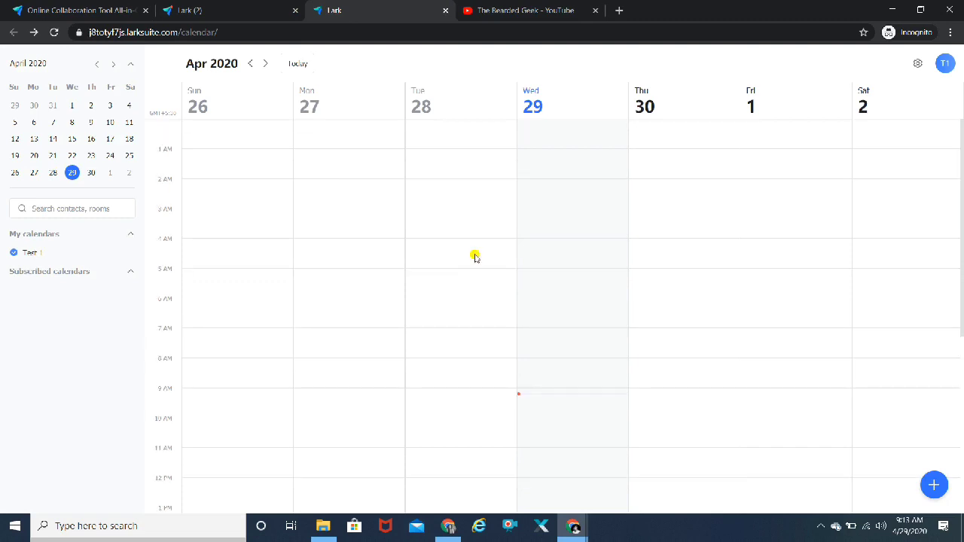
double_click(537, 256)
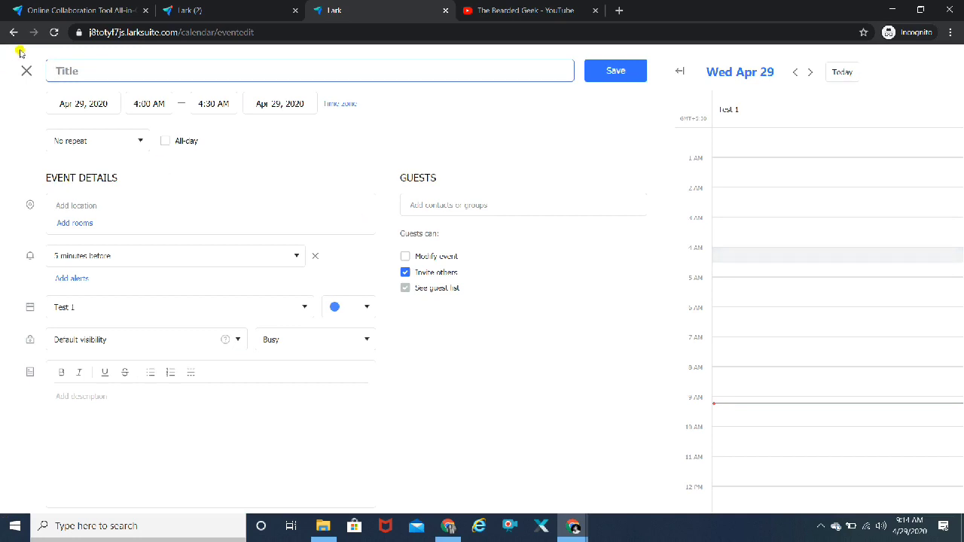
left_click(111, 72)
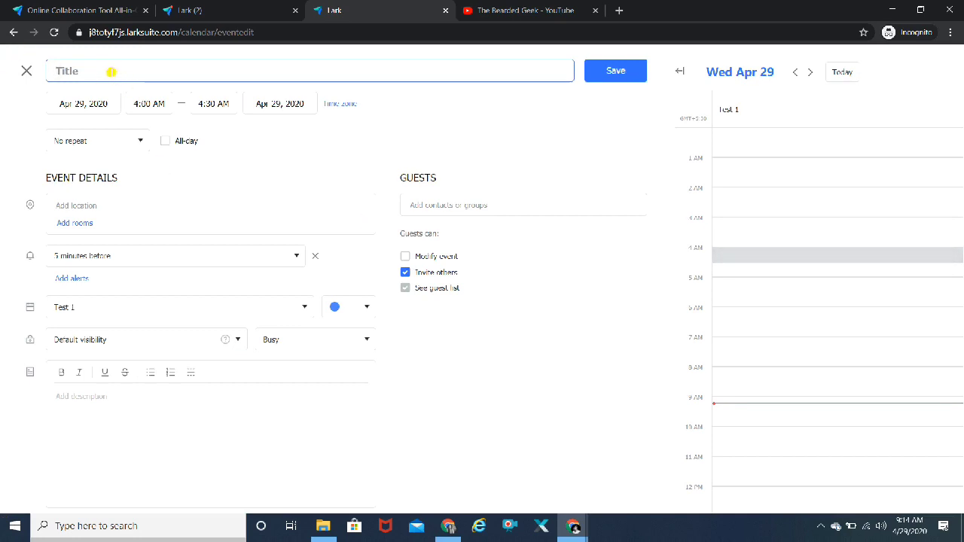
type("Mee")
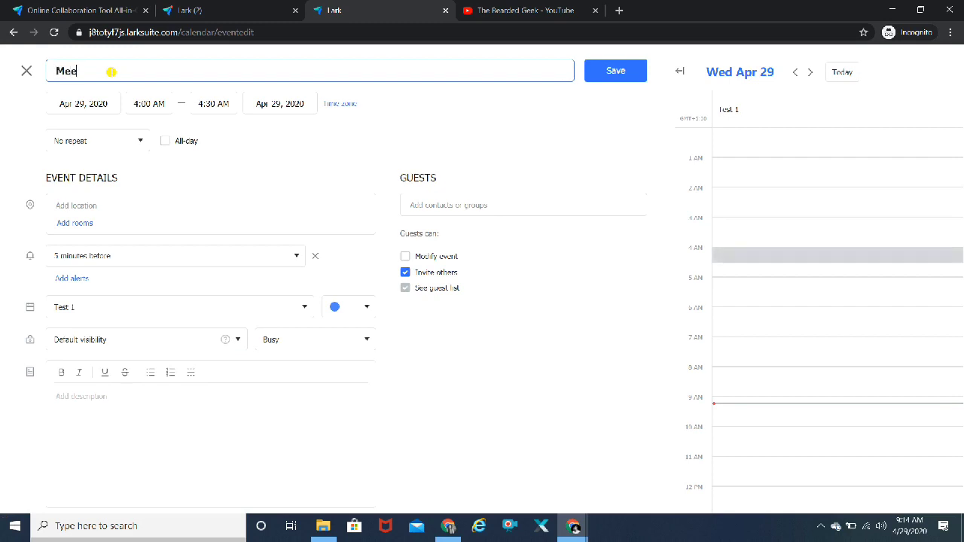
type("ting 1")
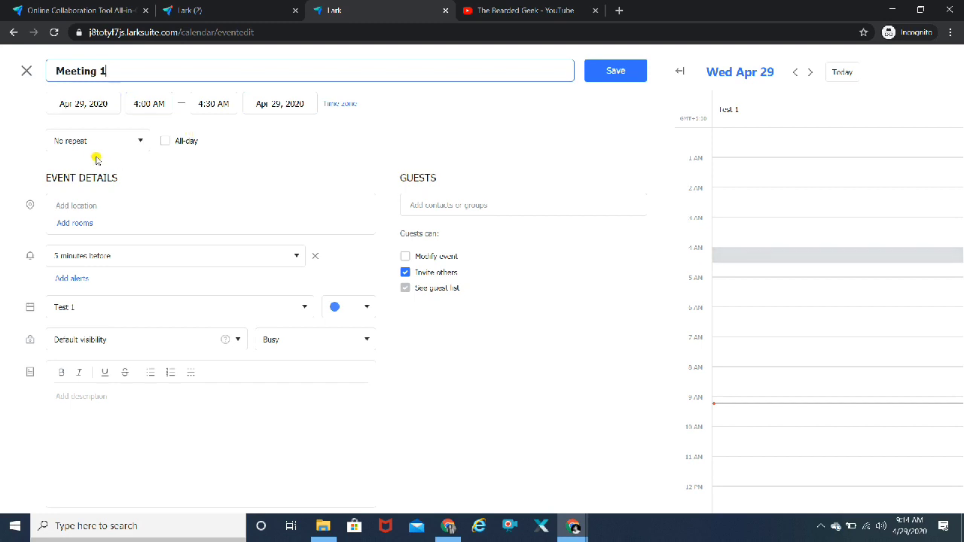
Keep the default repeat, empty location and 5-minutes-before alert, and reach the guest field
left_click(141, 142)
left_click(367, 161)
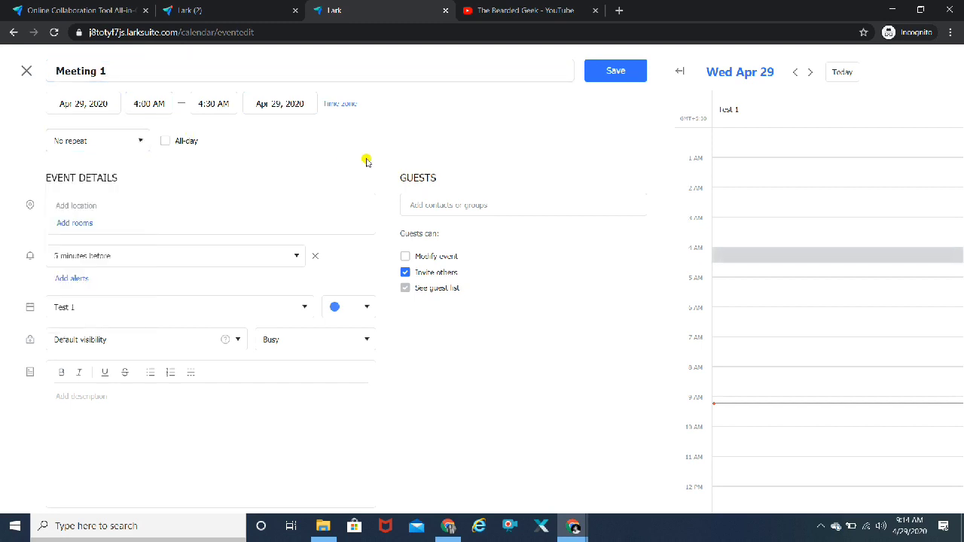
left_click(68, 207)
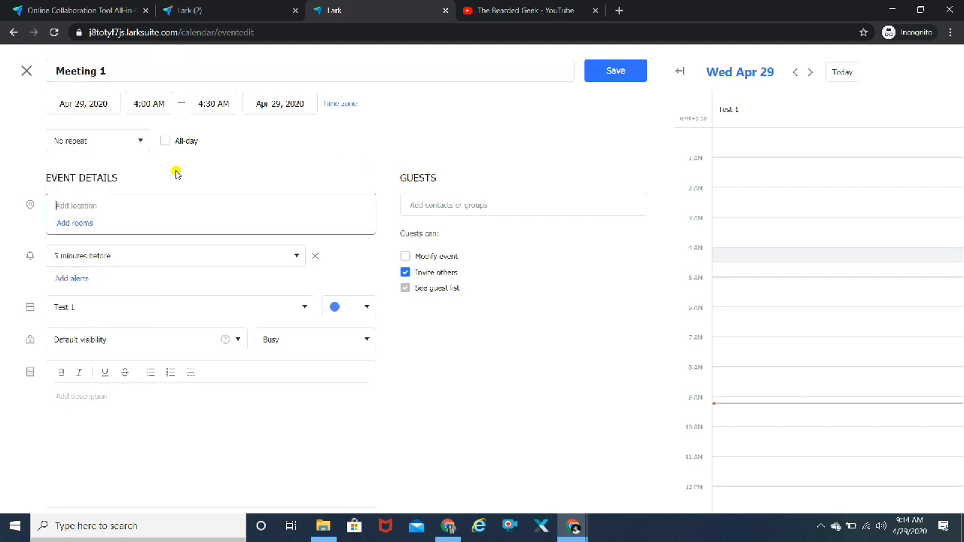
left_click(281, 173)
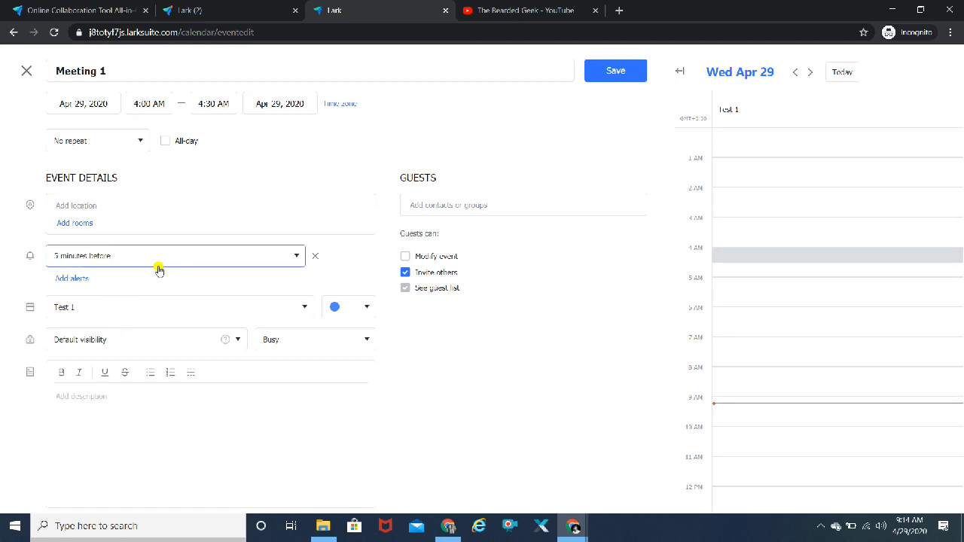
left_click(288, 258)
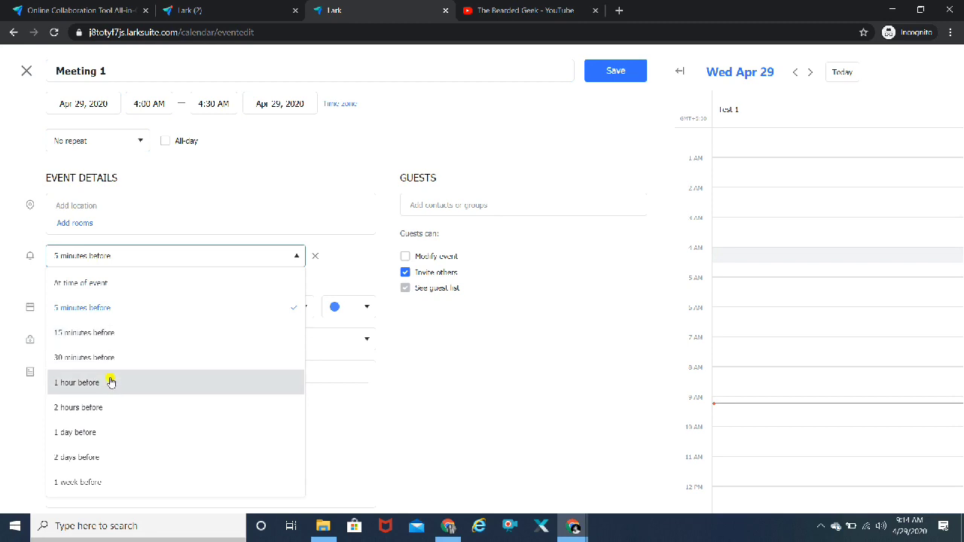
left_click(4, 256)
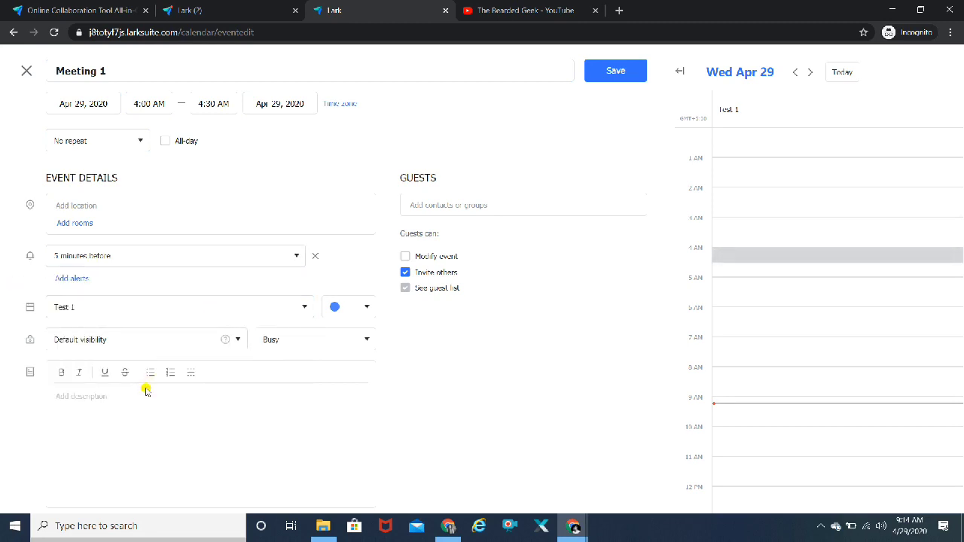
left_click(80, 400)
left_click(467, 205)
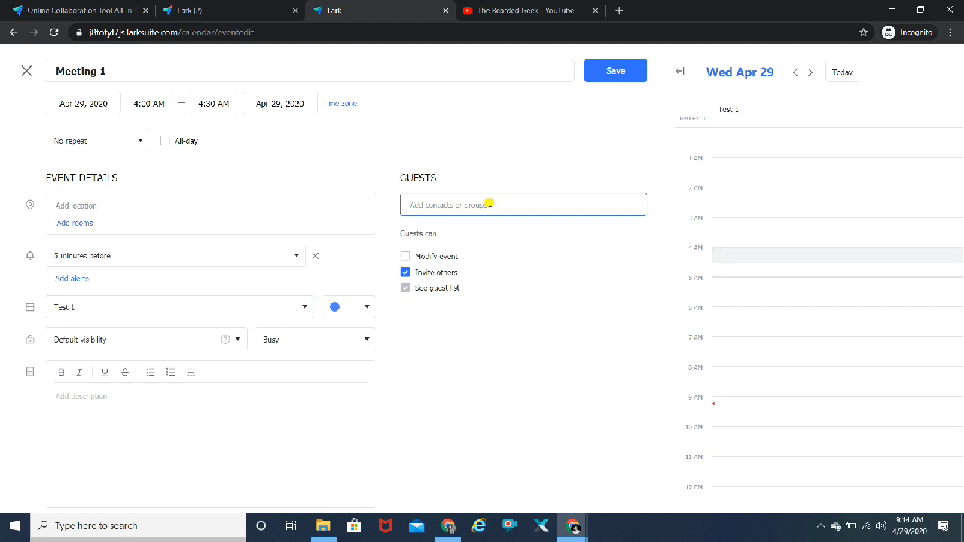
Add the suggested contact as a guest and save Meeting 1 to the calendar
type("Mayur")
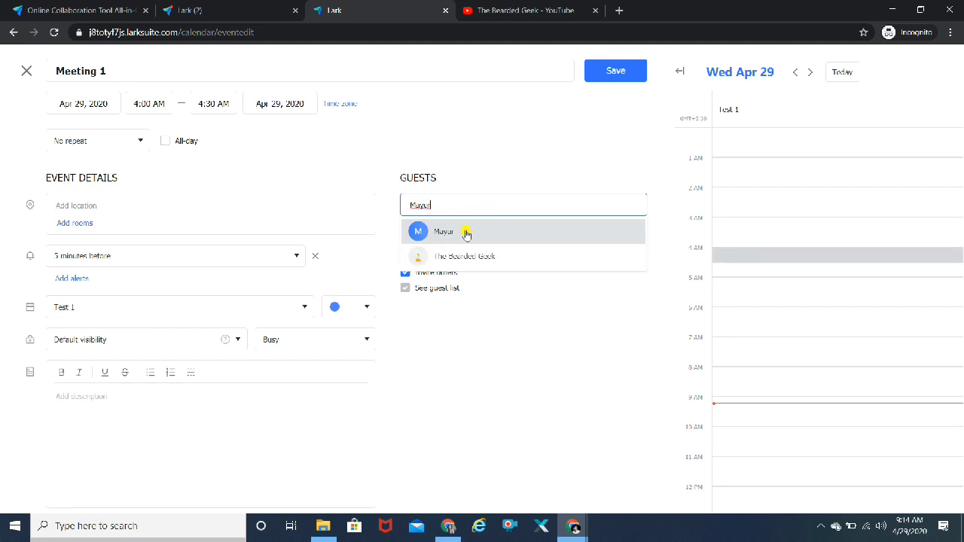
left_click(464, 231)
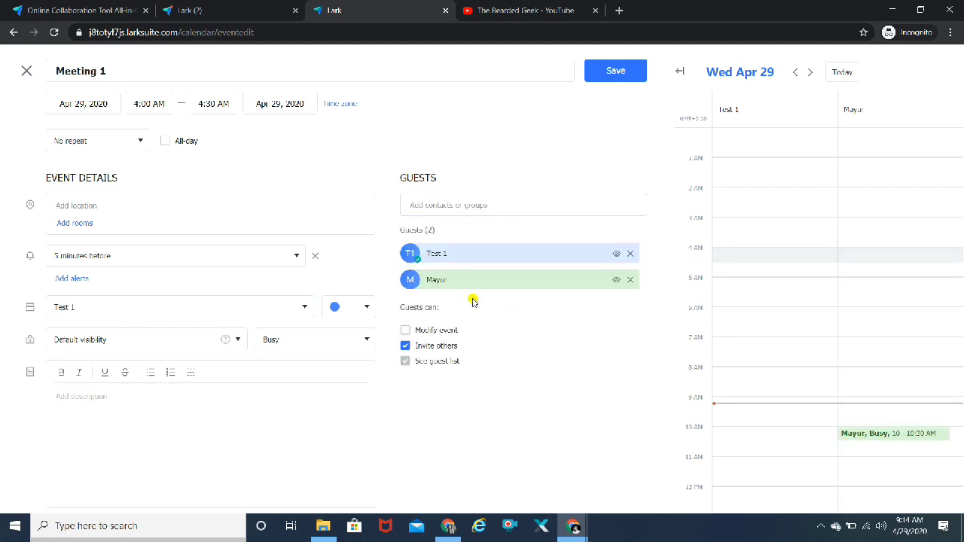
left_click(626, 75)
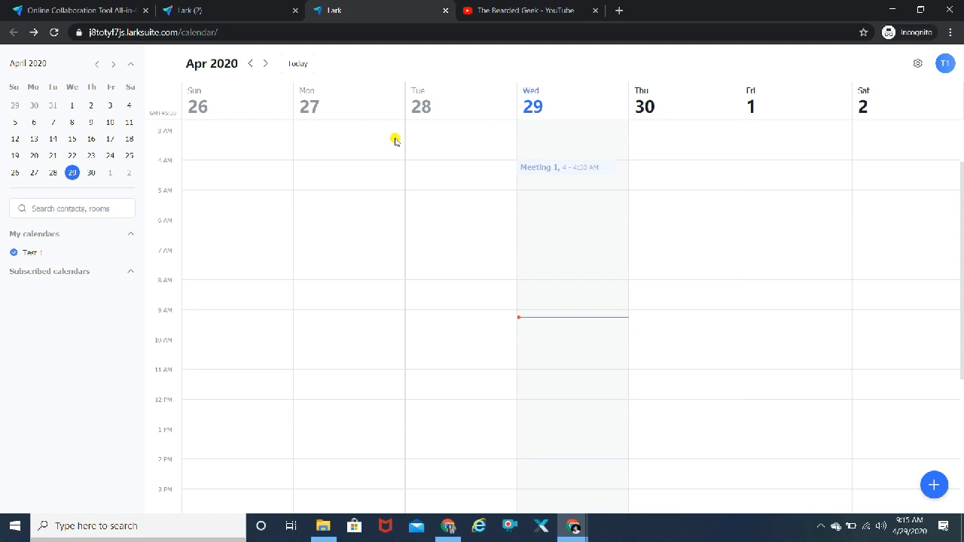
Close the calendar tab, open Docs from the Lark tab, and get past the intro tip
left_click(445, 11)
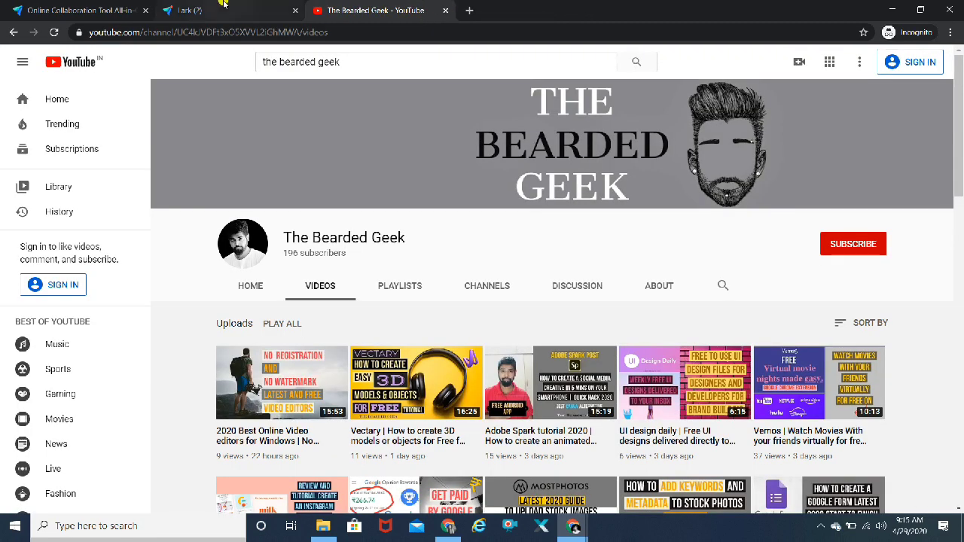
left_click(226, 11)
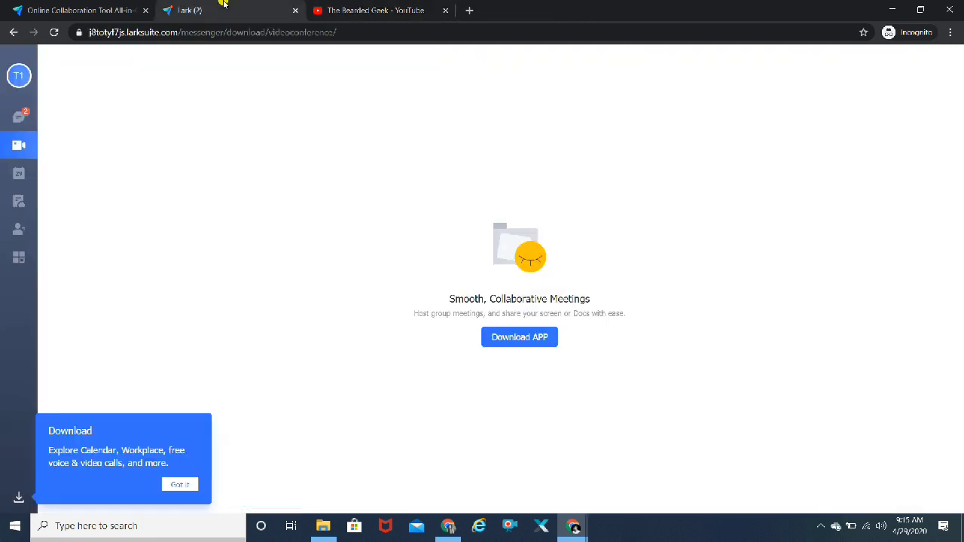
left_click(15, 202)
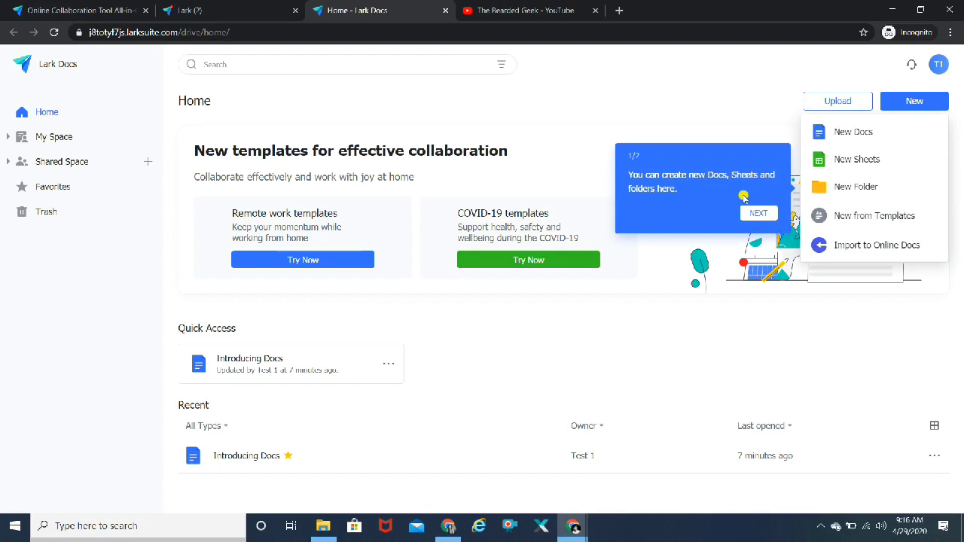
left_click(864, 100)
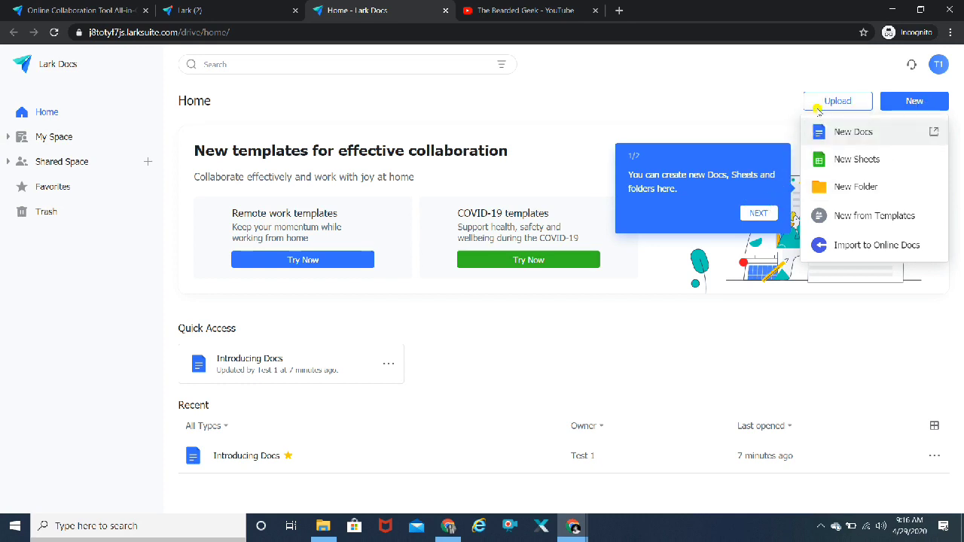
left_click(758, 214)
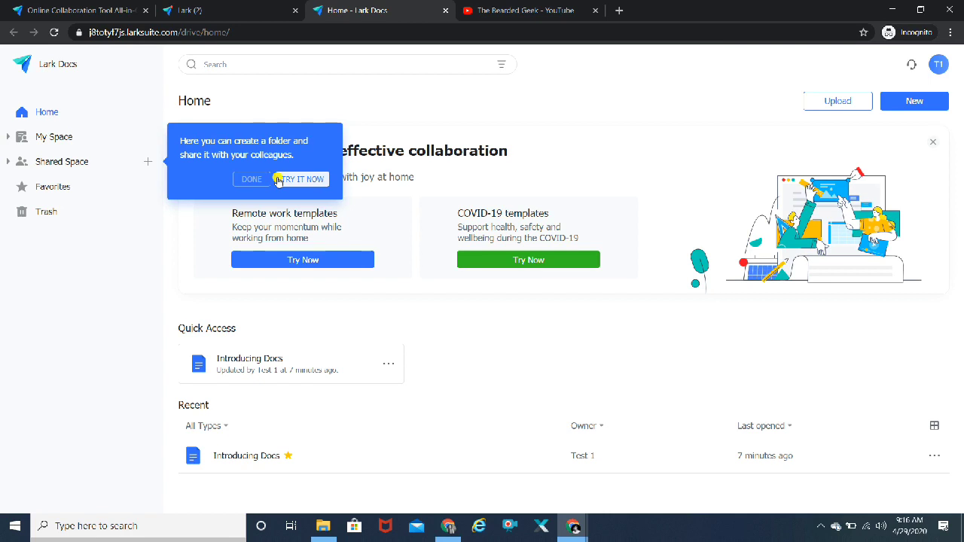
left_click(281, 180)
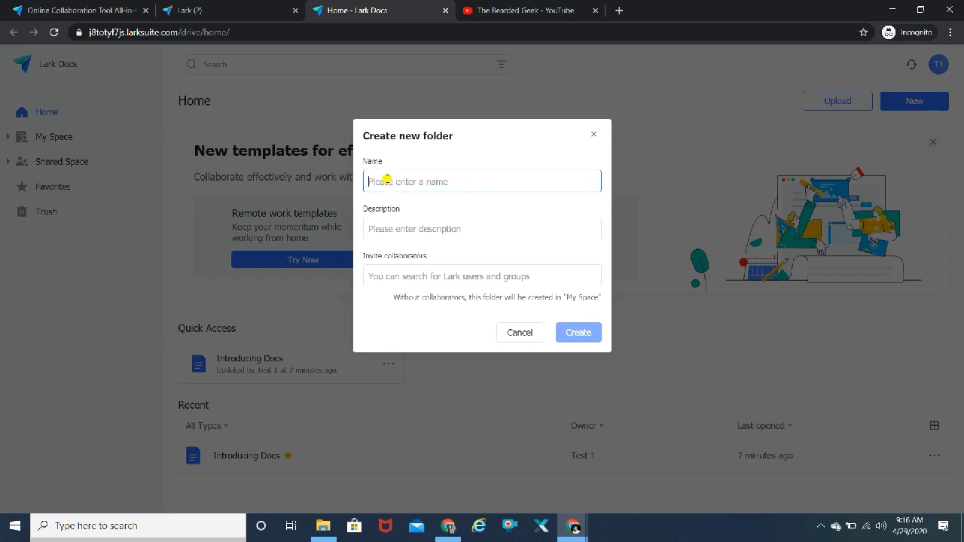
Create the 'Brainstorm' folder with description 'cshjhcjhsjh' and one invited collaborator
type("E")
type("rainstorm")
left_click(379, 219)
type("cshjhcjhsjh")
left_click(371, 275)
type("Mayur")
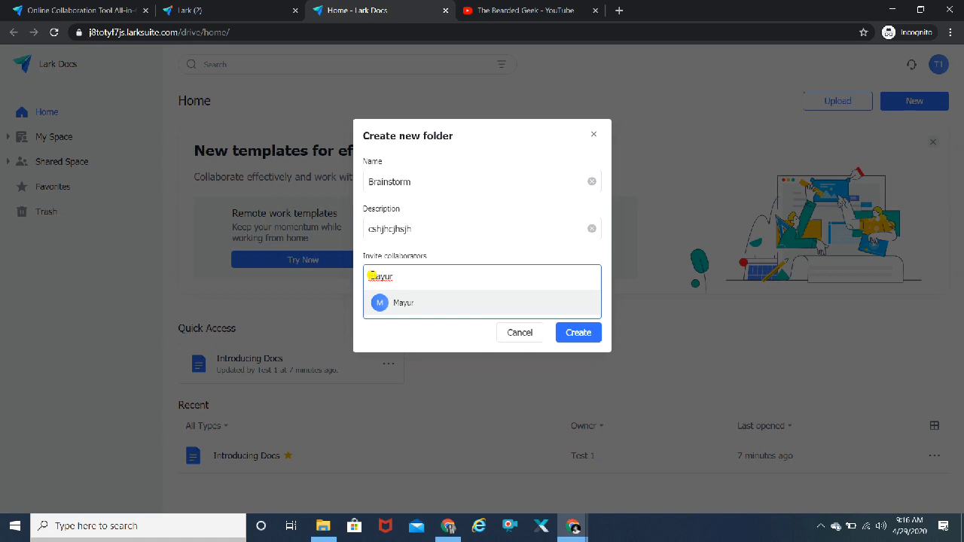
left_click(400, 303)
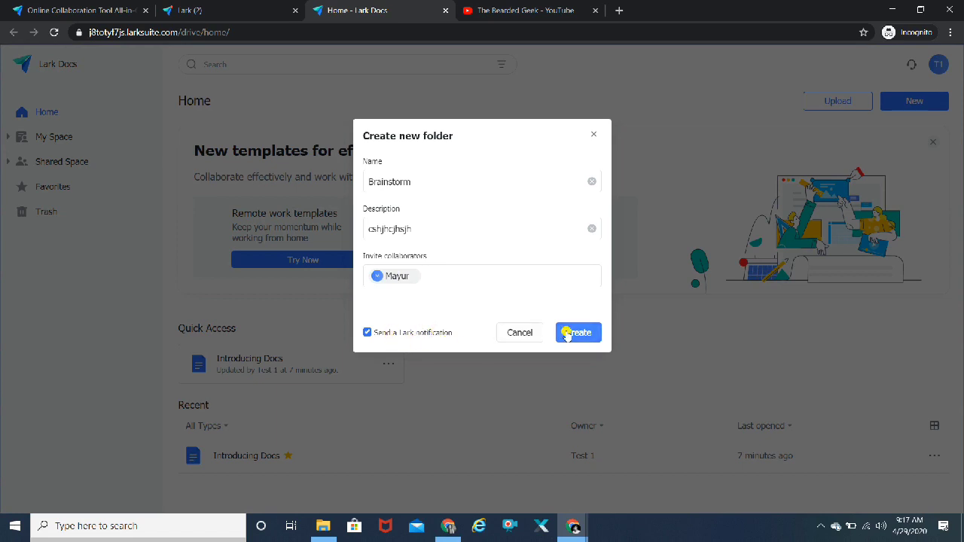
left_click(578, 333)
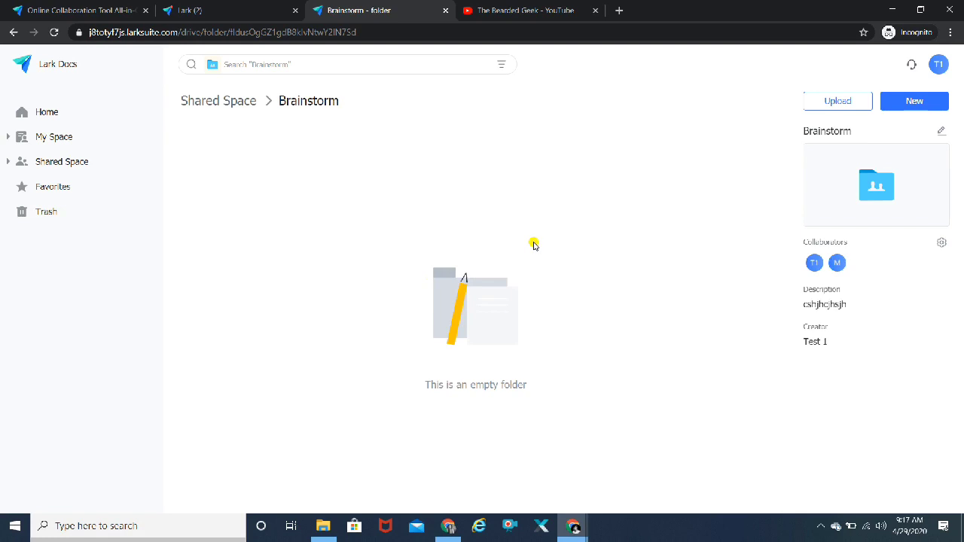
left_click(934, 102)
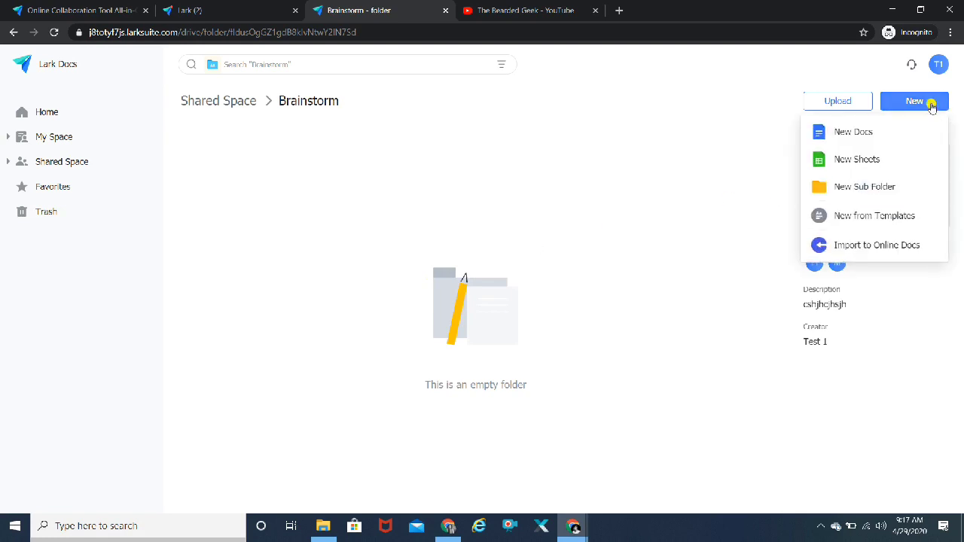
Create a new document in Brainstorm and step through its introductory tips
left_click(844, 132)
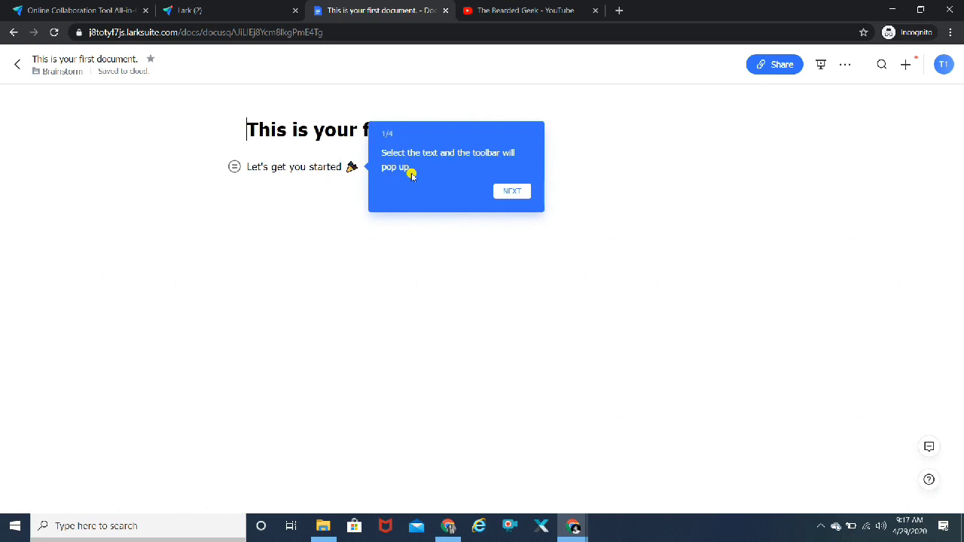
left_click(518, 191)
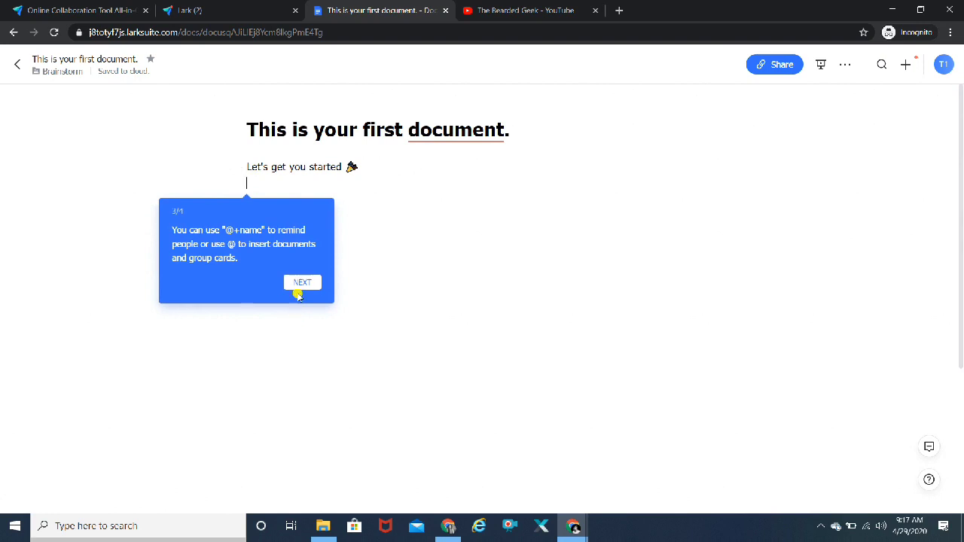
left_click(298, 284)
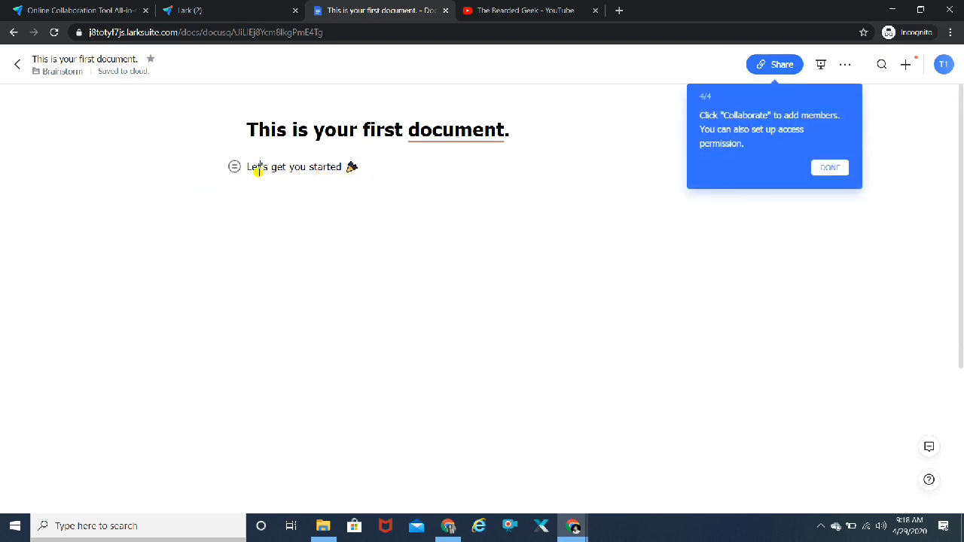
left_click_drag(249, 166, 362, 168)
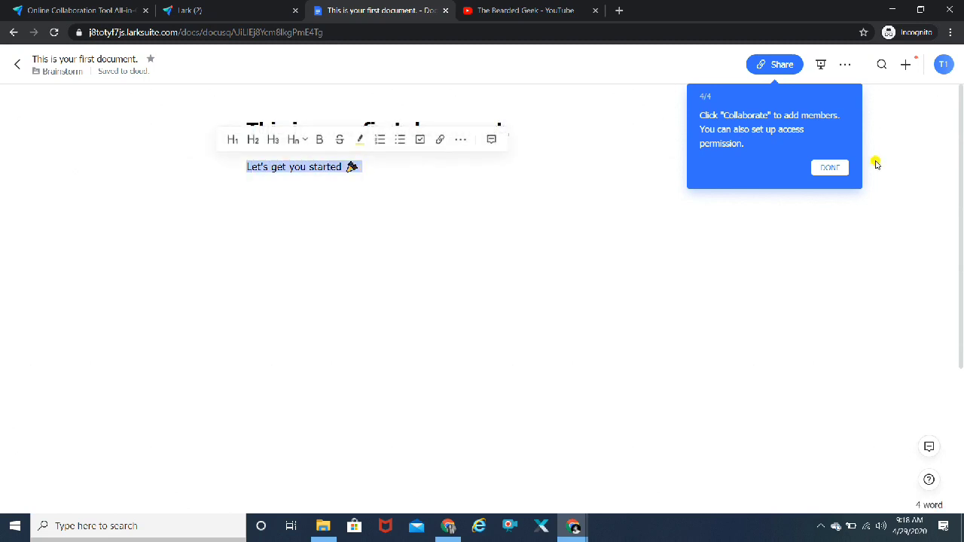
Insert an empty table below the 'Let's get you started' line
left_click(838, 168)
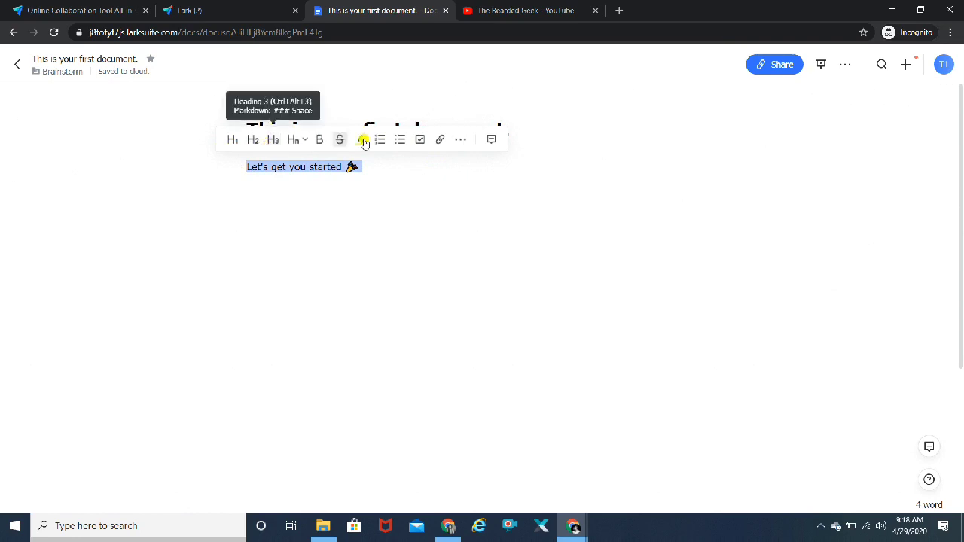
left_click(426, 203)
left_click(234, 183)
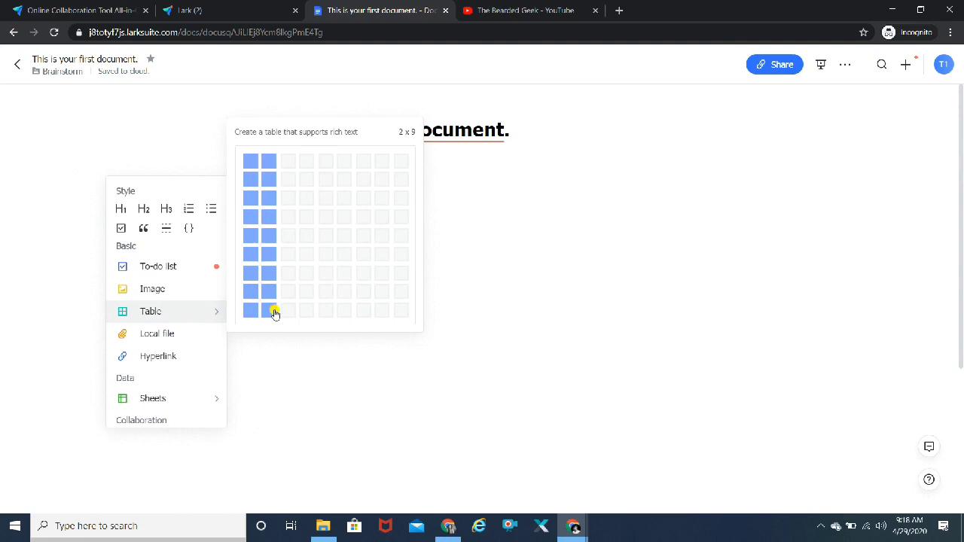
left_click(289, 196)
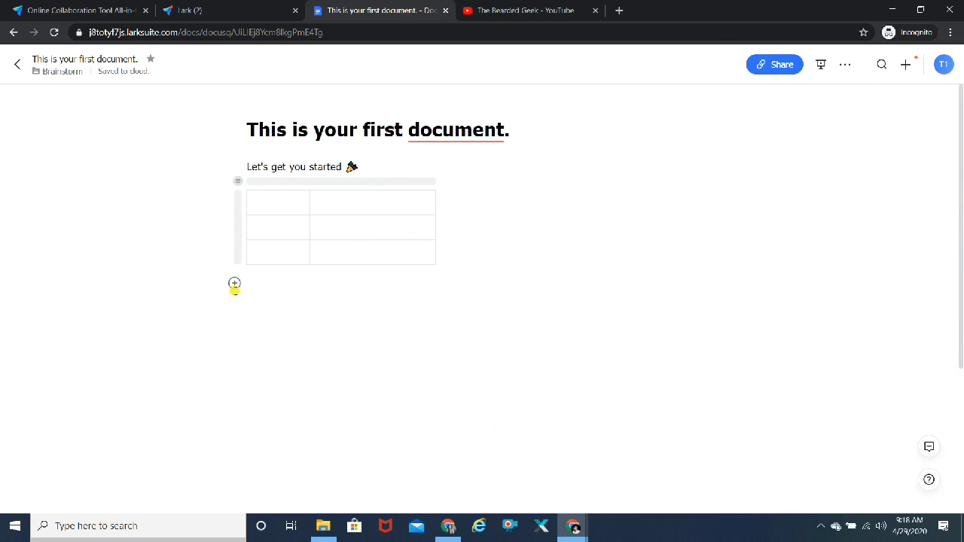
left_click(234, 283)
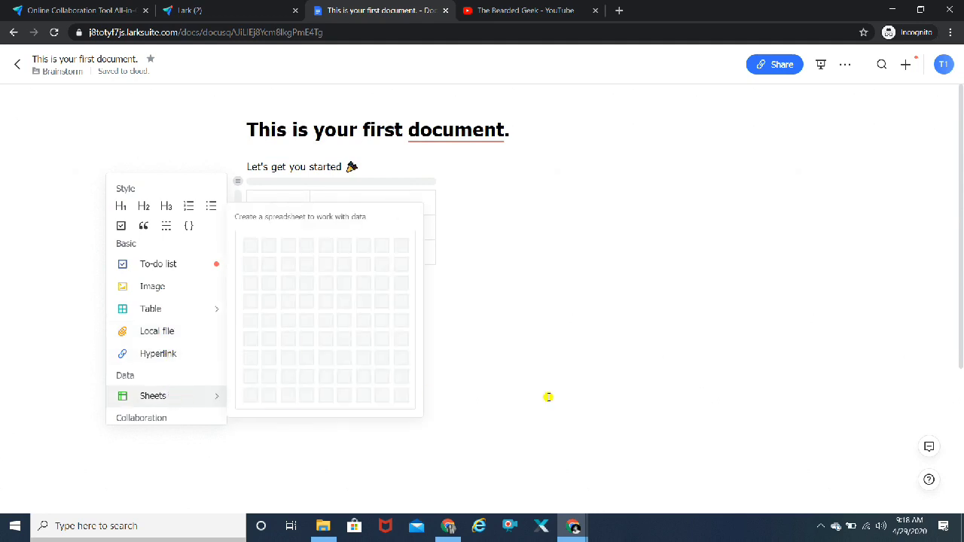
left_click(579, 389)
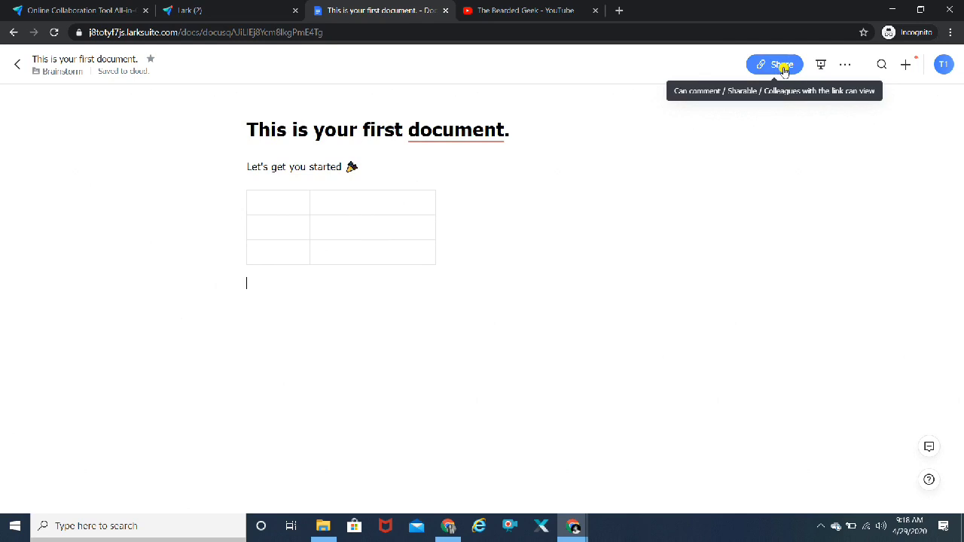
Invite the colleague by name with Can edit permission and a Lark notification, then recheck access
left_click(759, 66)
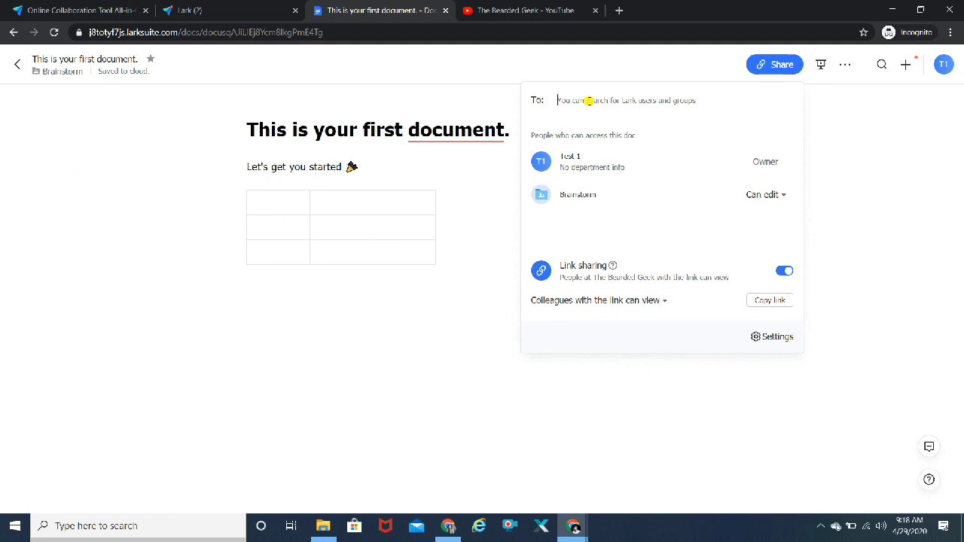
type("mayur")
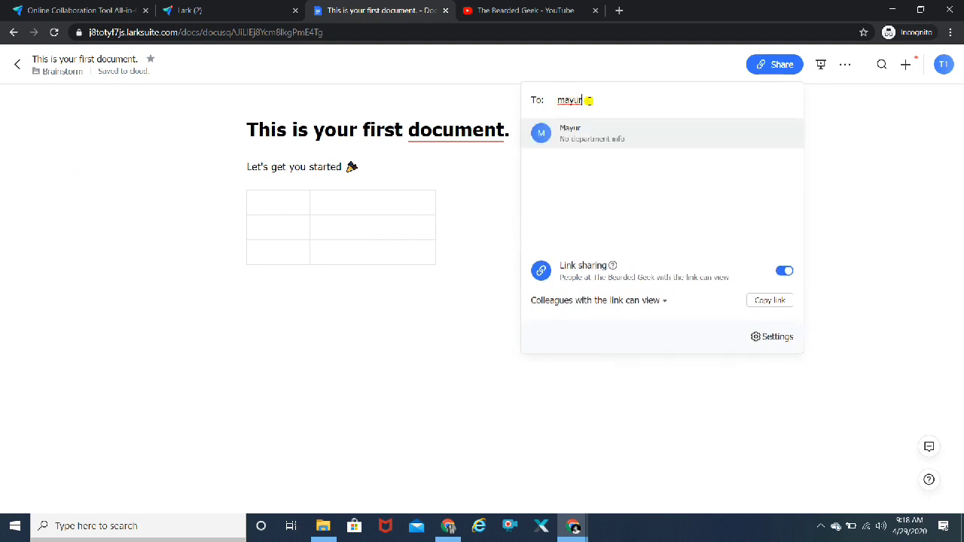
left_click(570, 135)
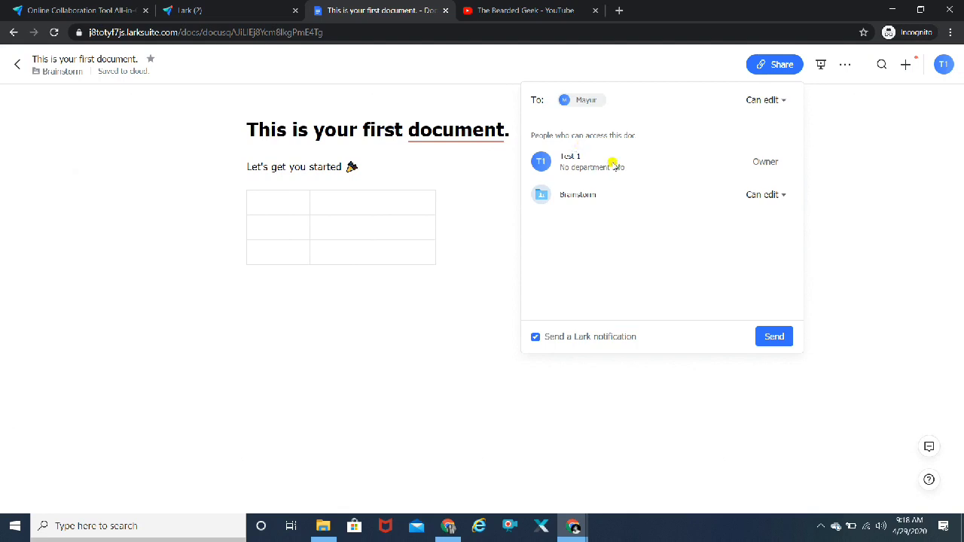
left_click(772, 105)
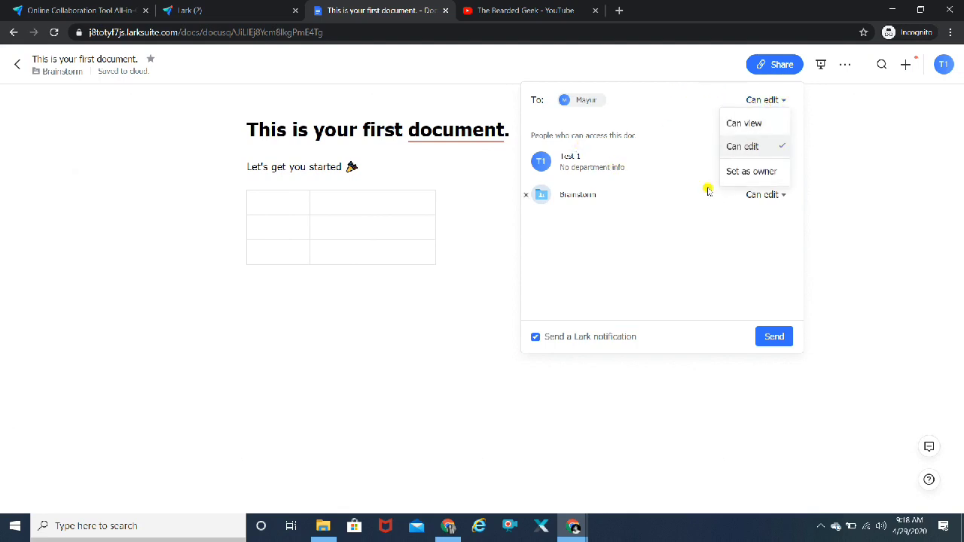
left_click(592, 265)
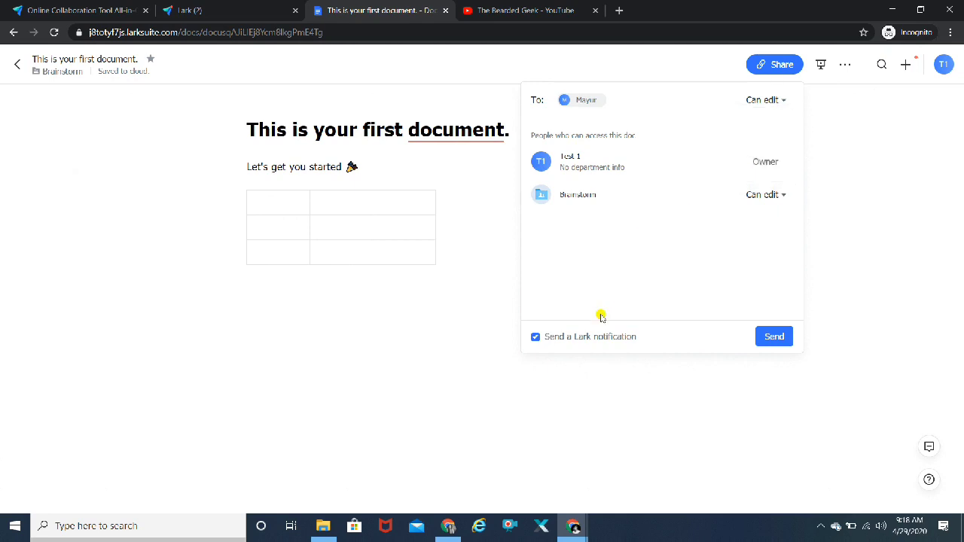
left_click(776, 338)
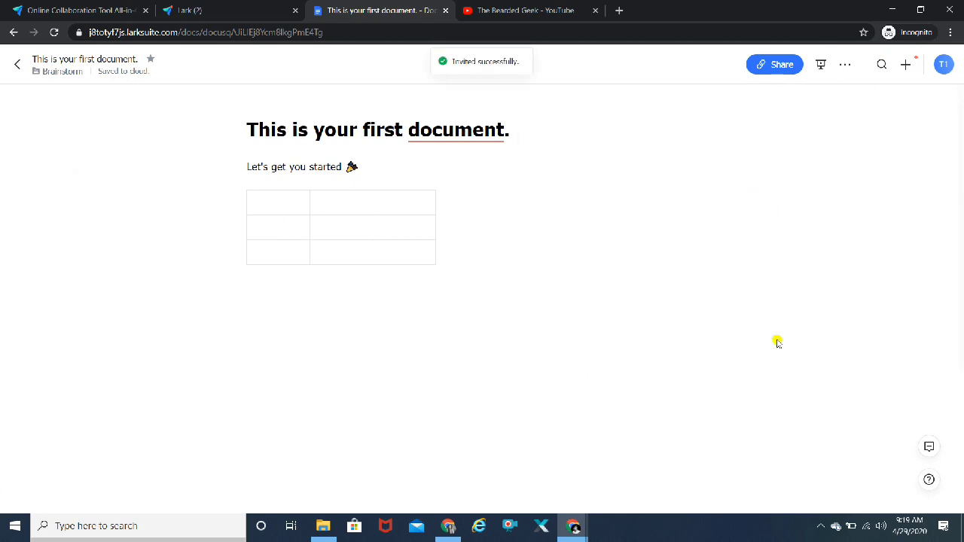
left_click(780, 66)
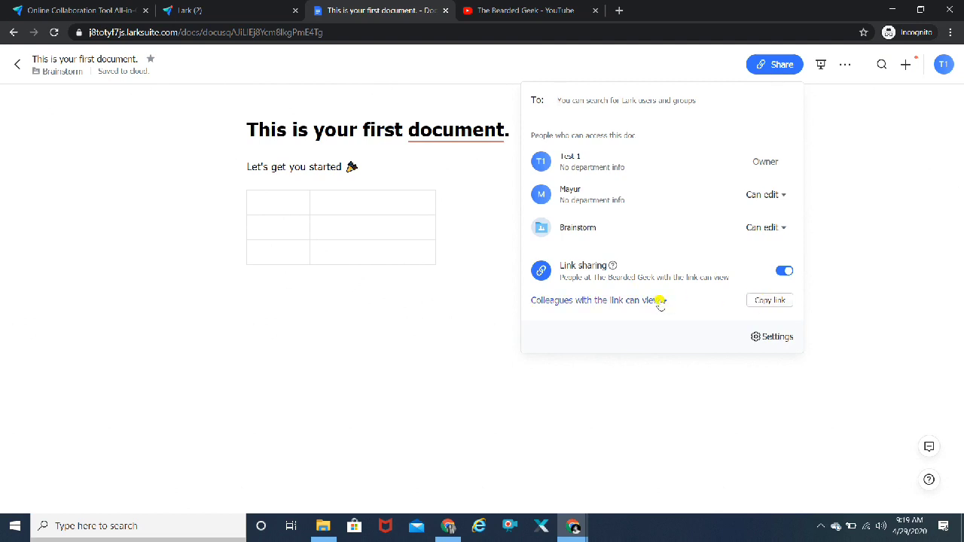
left_click(848, 256)
scroll(486, 142, "down", 1)
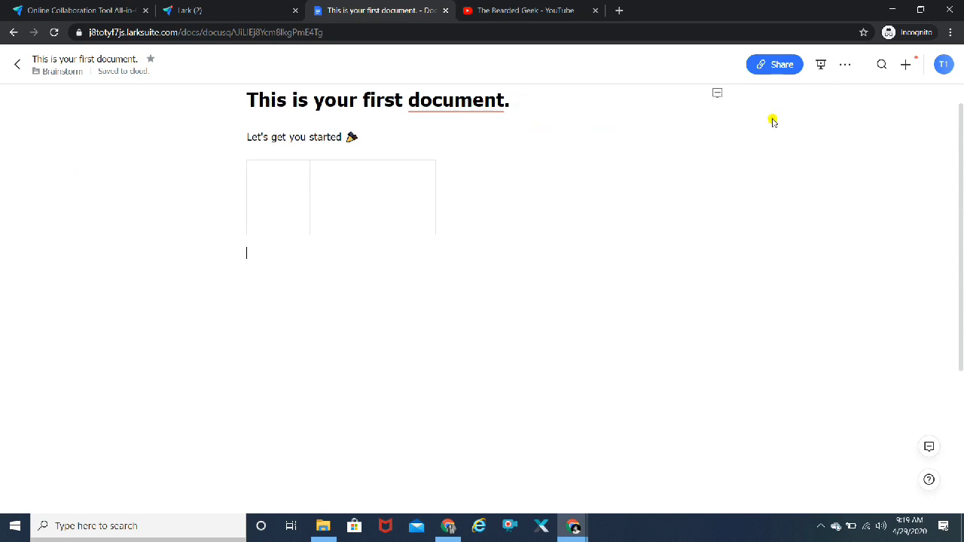
left_click(820, 64)
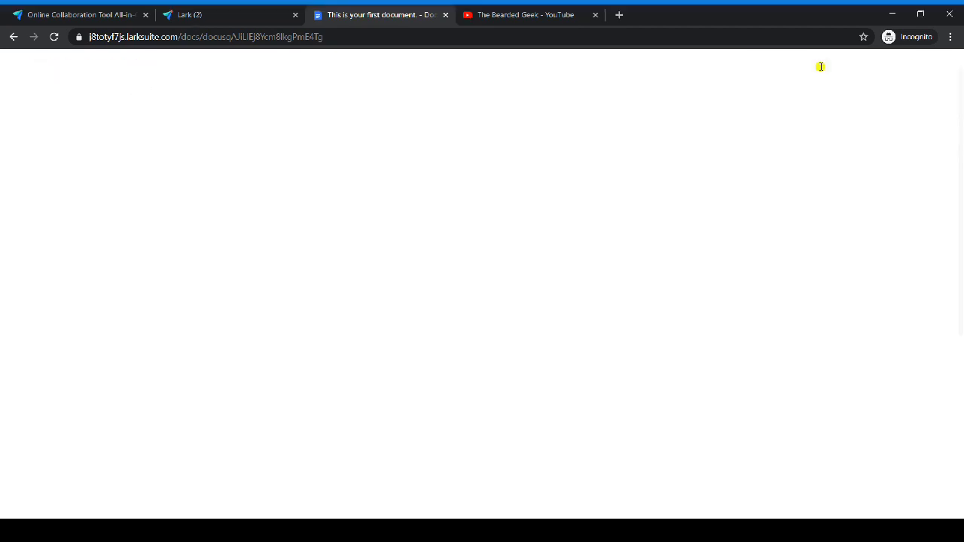
key("Escape")
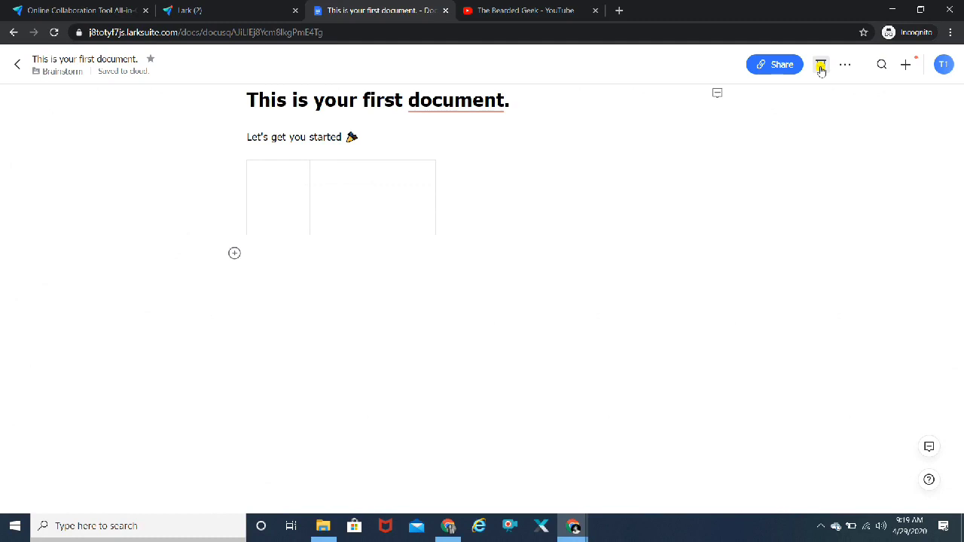
left_click(844, 64)
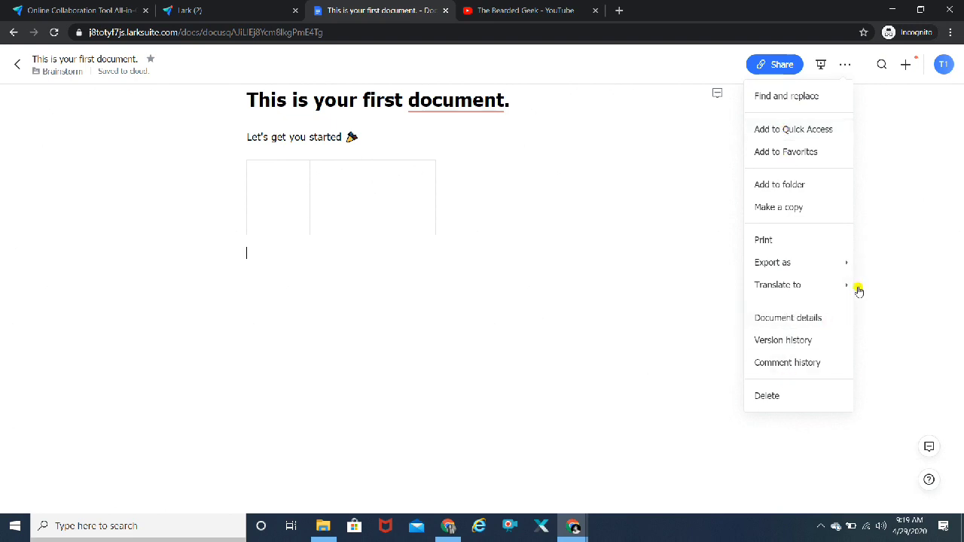
left_click(864, 280)
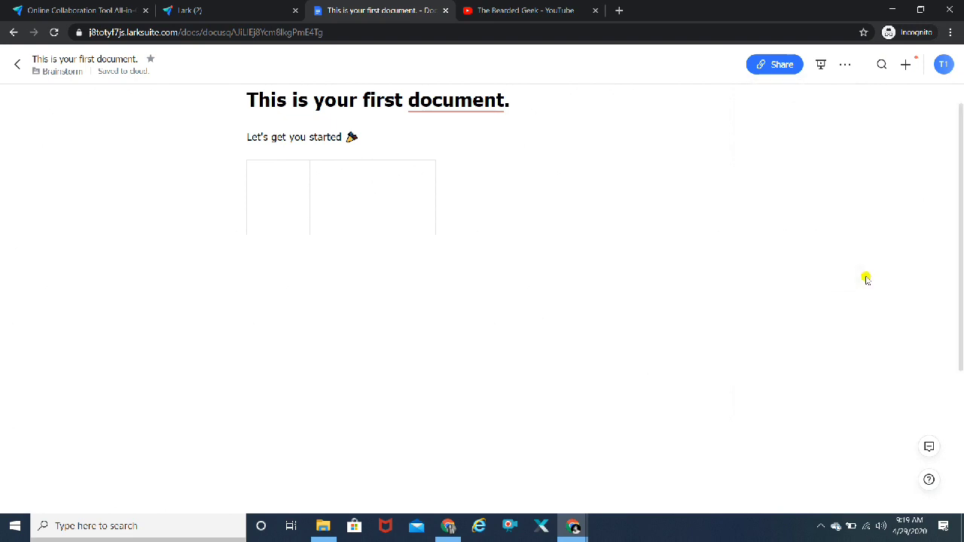
left_click(445, 10)
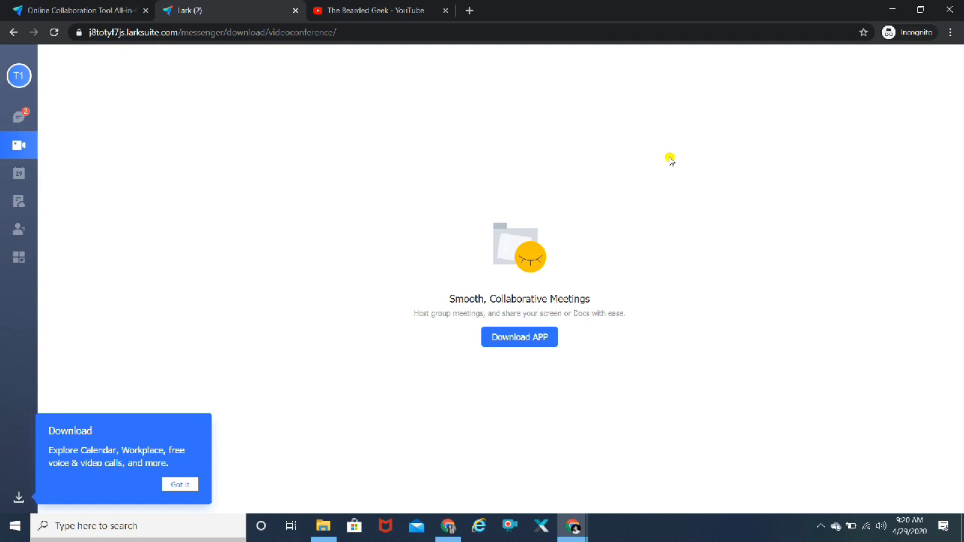
Switch to the Messages section in the Lark sidebar
left_click(18, 117)
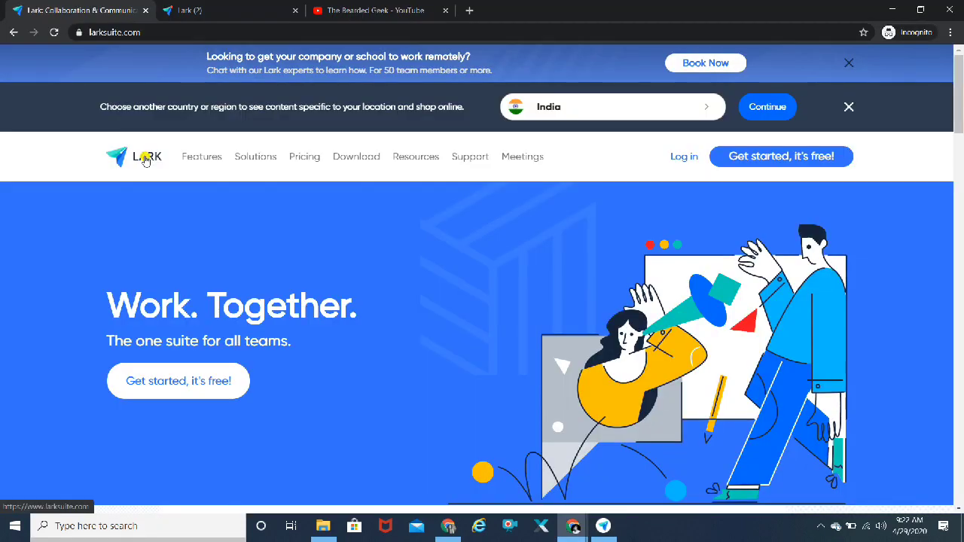
Open the Lark for Windows download page and scroll through its contents
left_click(361, 159)
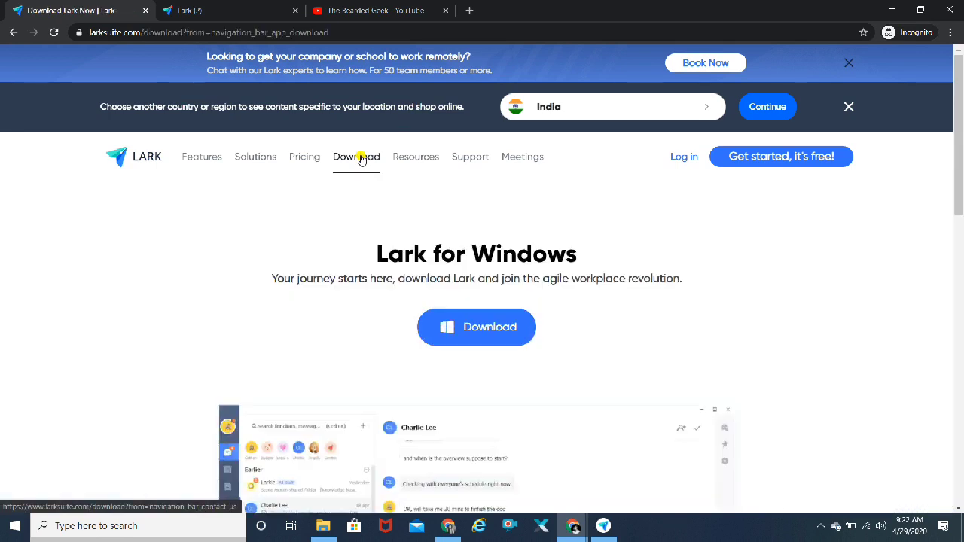
scroll(52, 338, "down", 3)
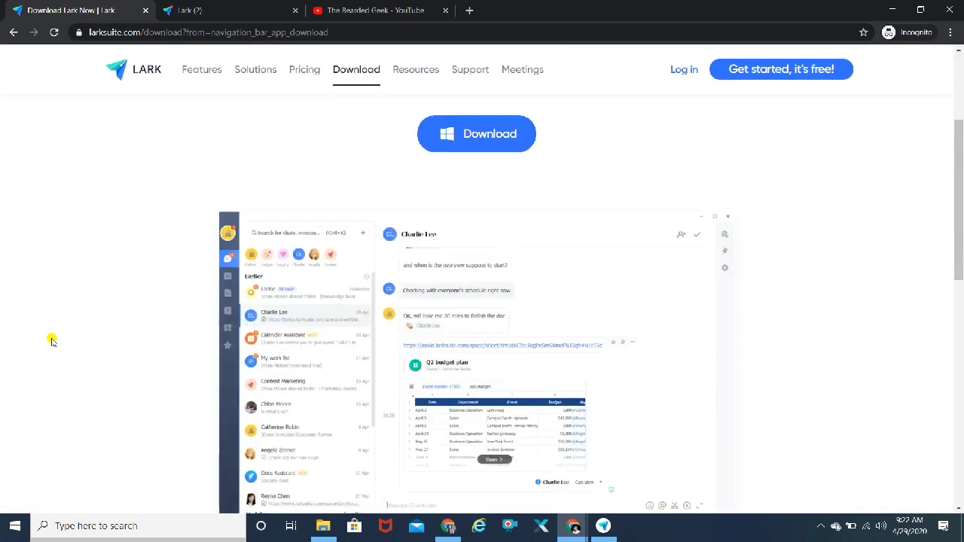
scroll(52, 341, "down", 5)
scroll(52, 341, "up", 2)
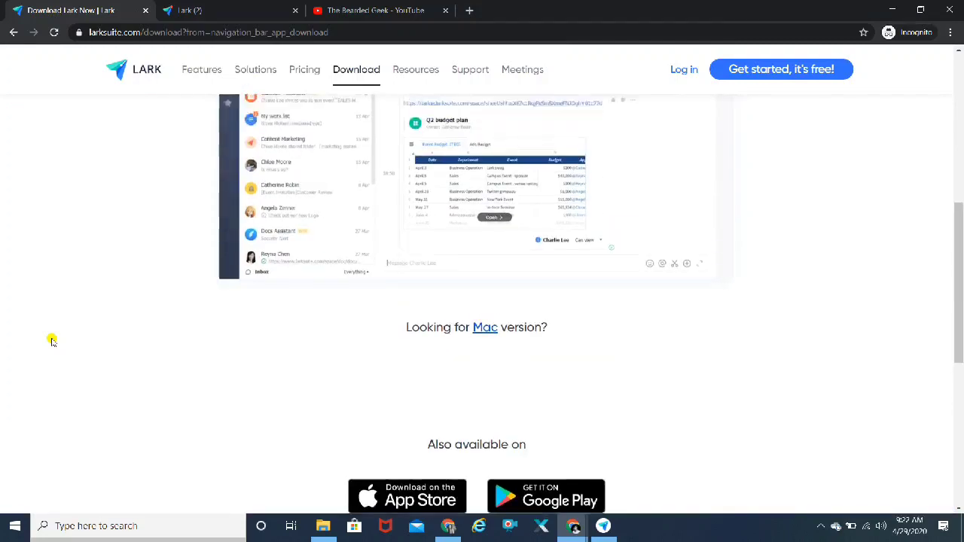
scroll(52, 341, "up", 4)
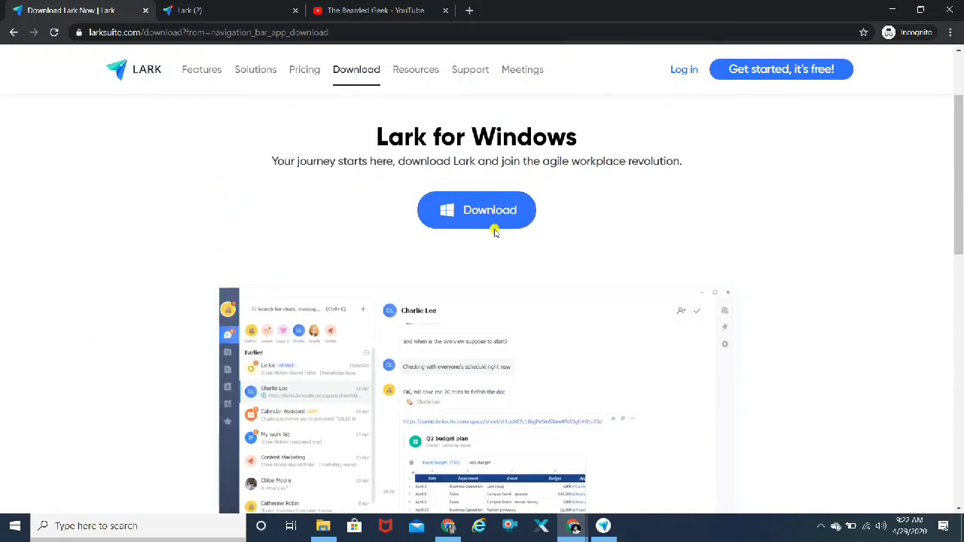
scroll(322, 248, "down", 5)
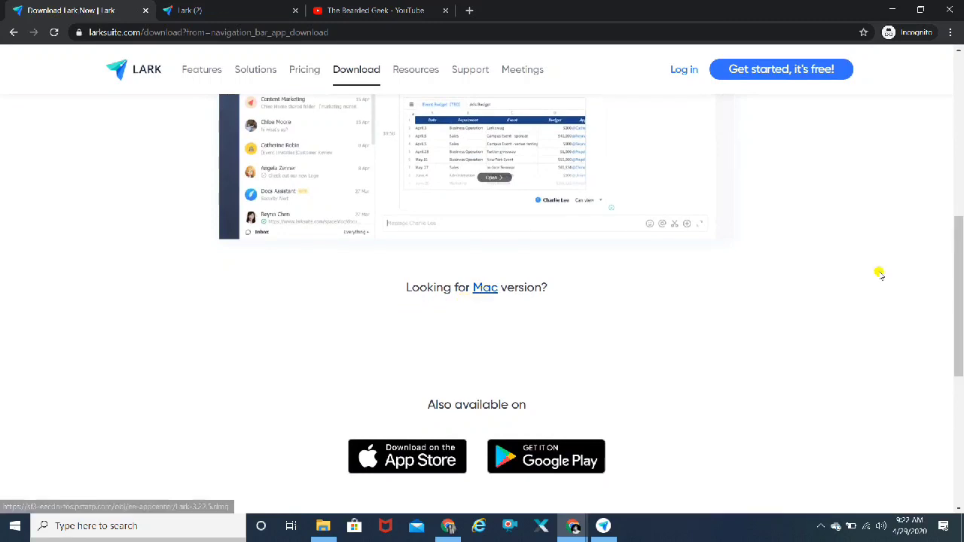
scroll(879, 274, "up", 8)
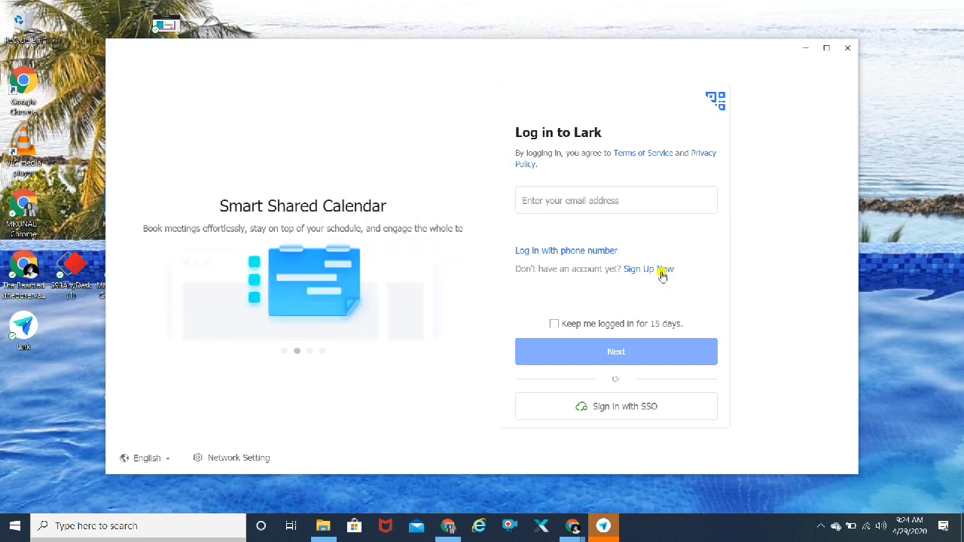
Maximize the login window, submit the account e-mail, and enter the six-digit verification code
left_click(827, 47)
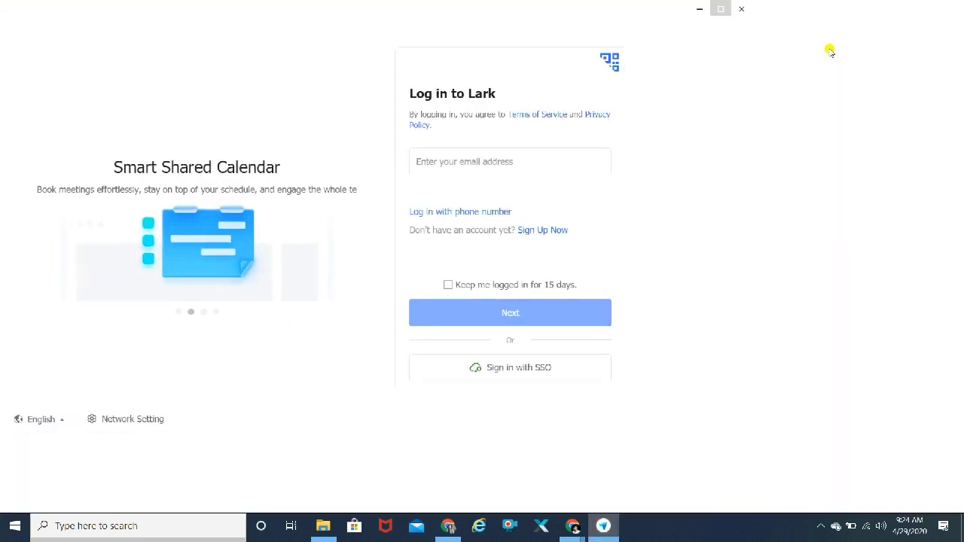
left_click(563, 198)
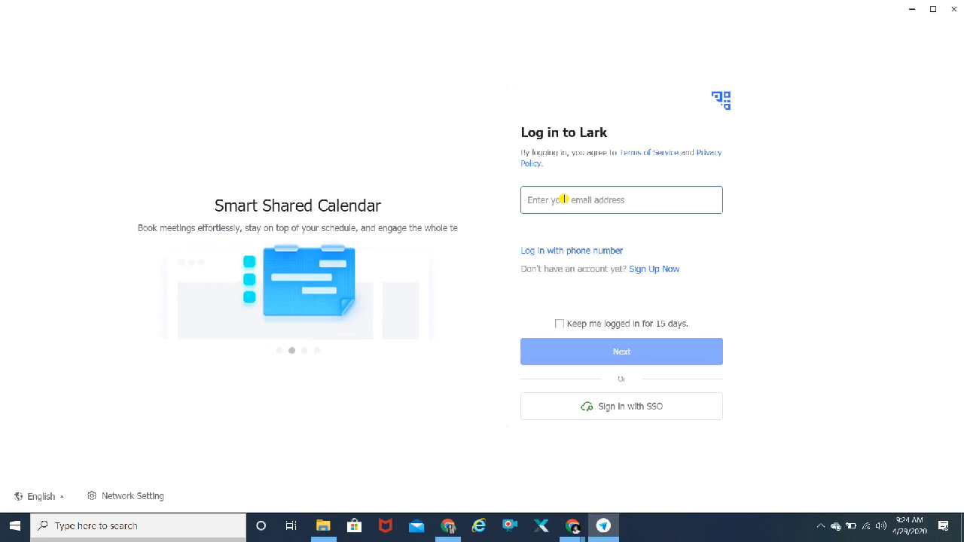
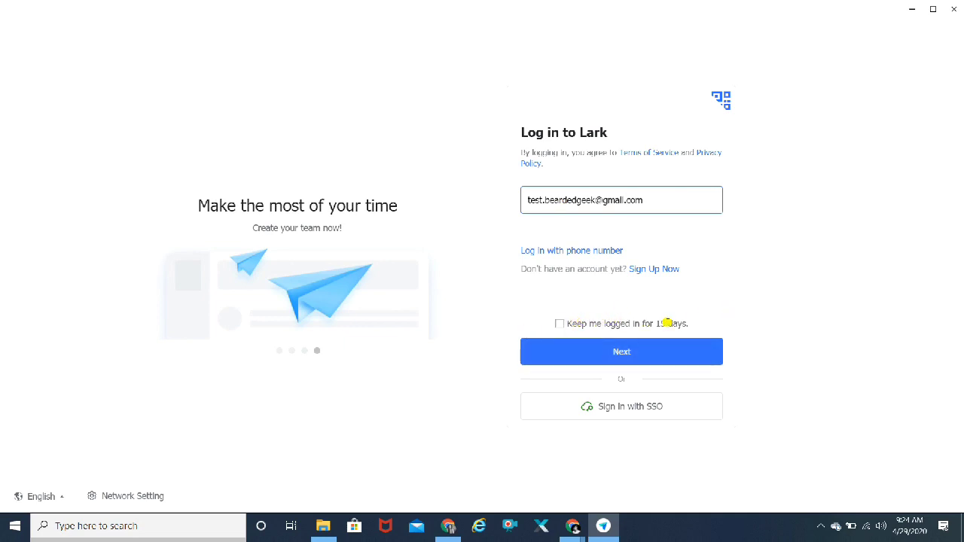
left_click(664, 351)
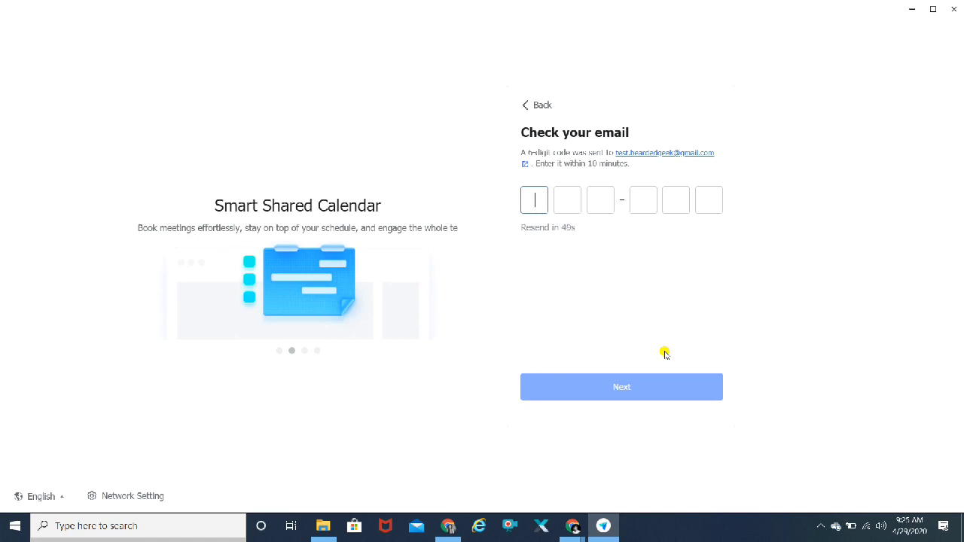
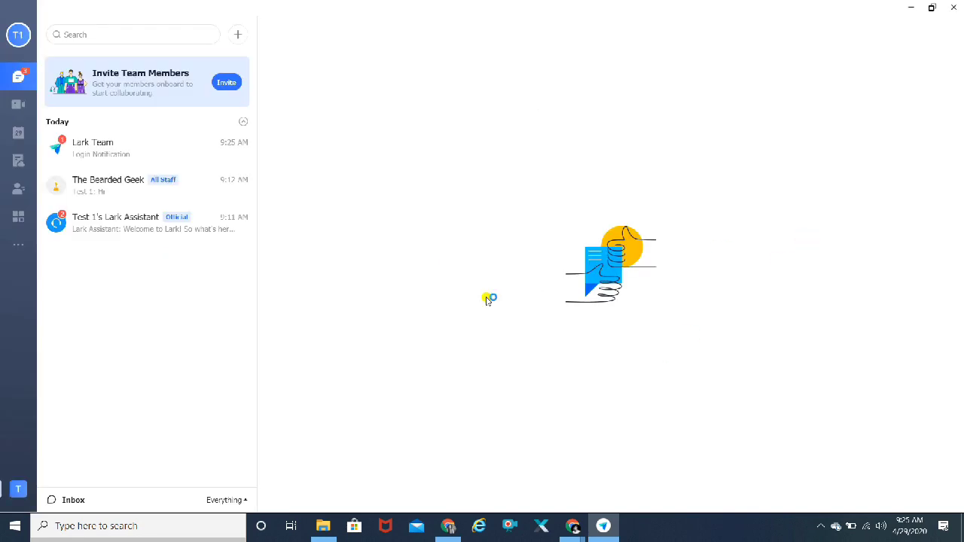
left_click(820, 526)
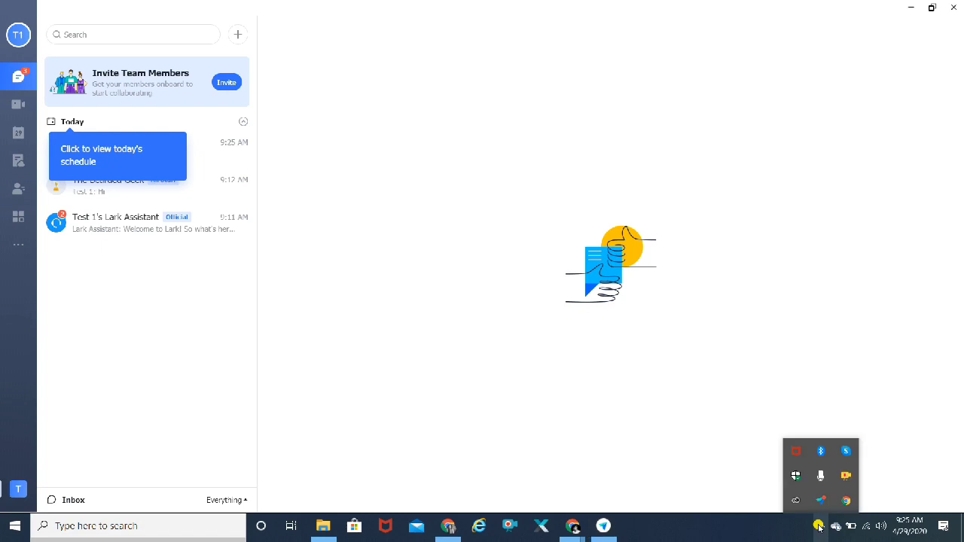
left_click(819, 526)
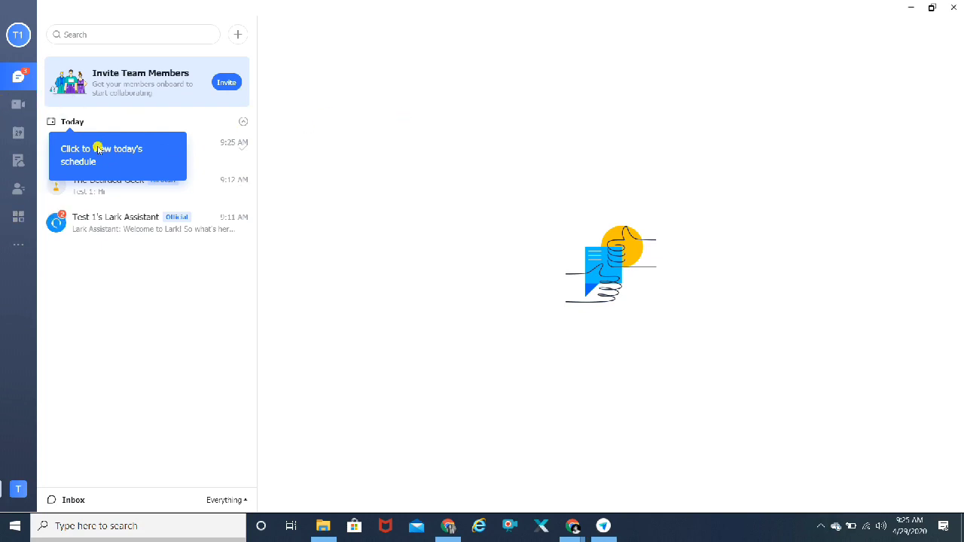
left_click(122, 297)
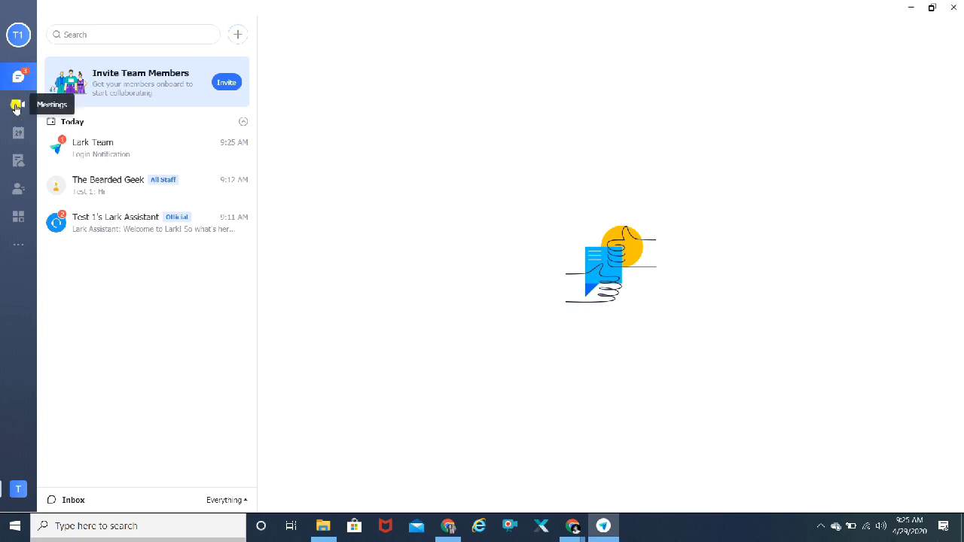
Open Meetings and step through its three tips through Got it, then try New meeting
left_click(16, 107)
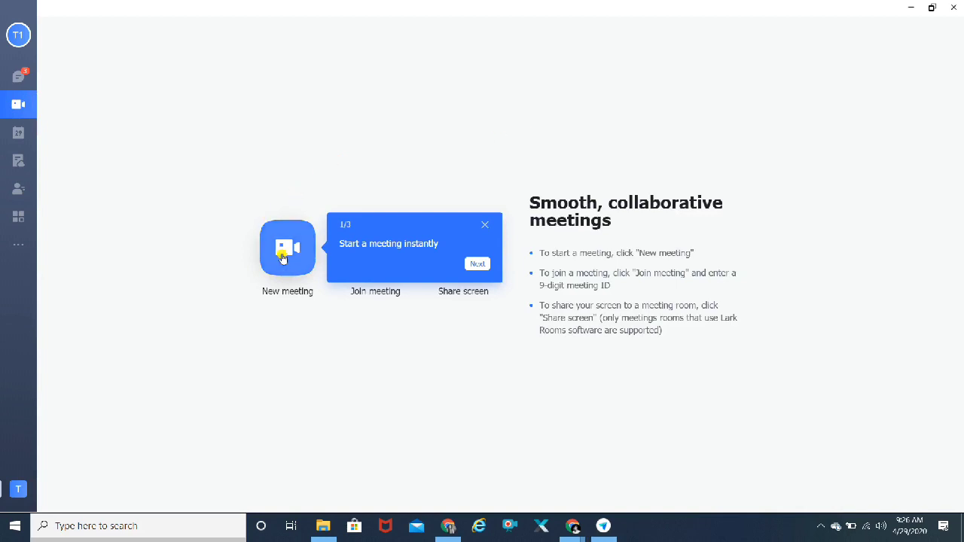
left_click(476, 264)
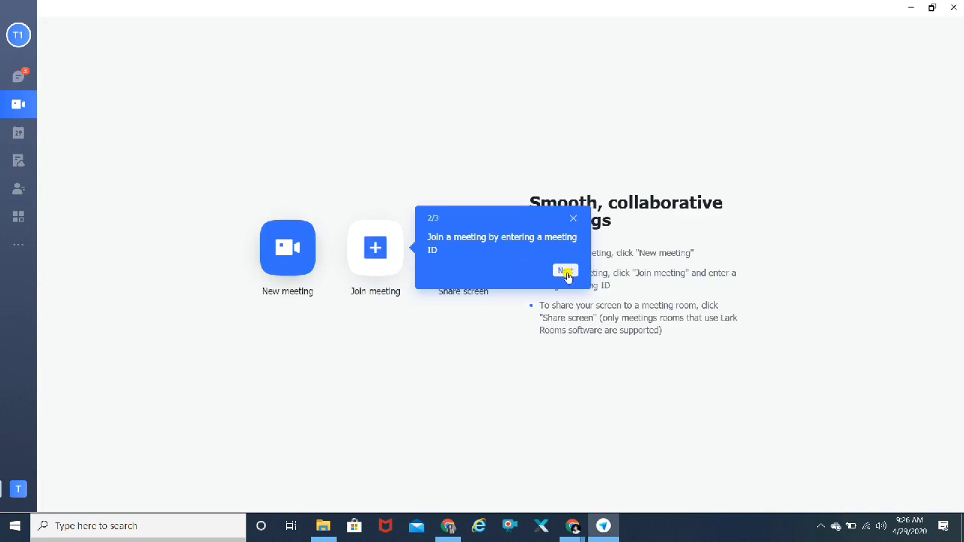
left_click(566, 272)
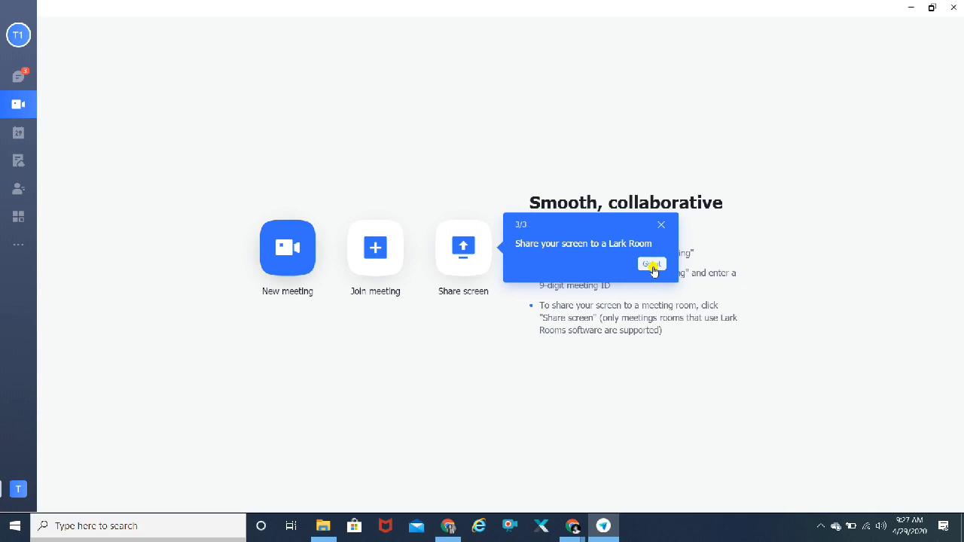
left_click(651, 265)
left_click(300, 245)
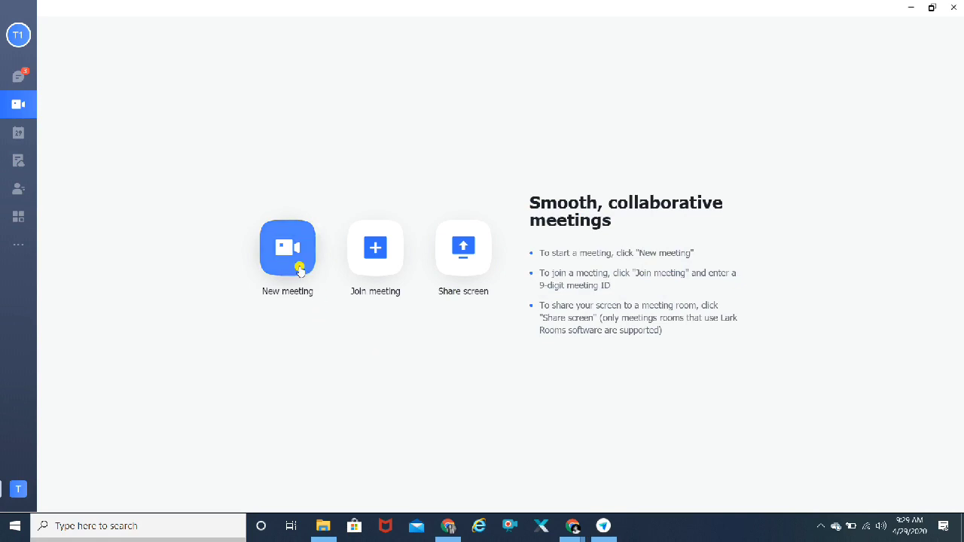
Start an immediate new meeting with the topic 'Brainstorm'
left_click(289, 252)
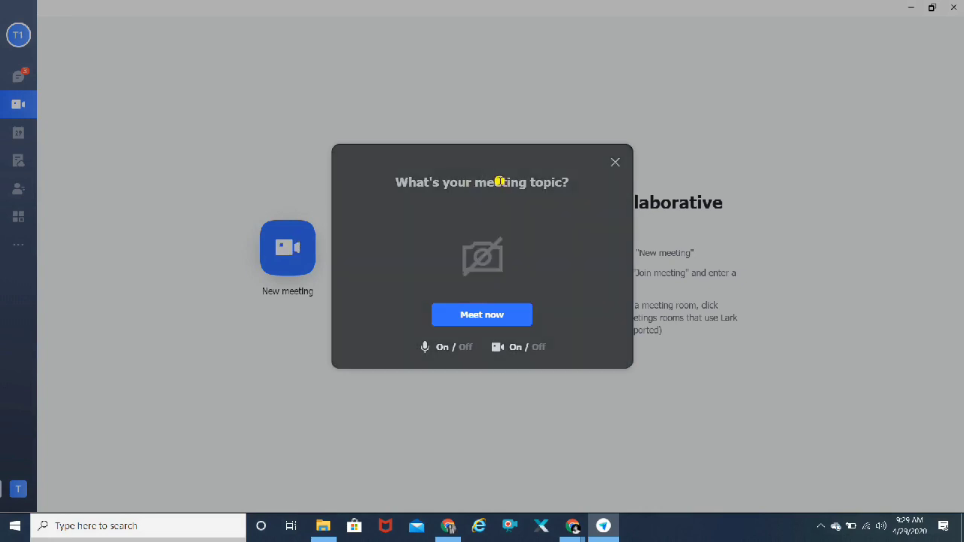
type("Brainstorm")
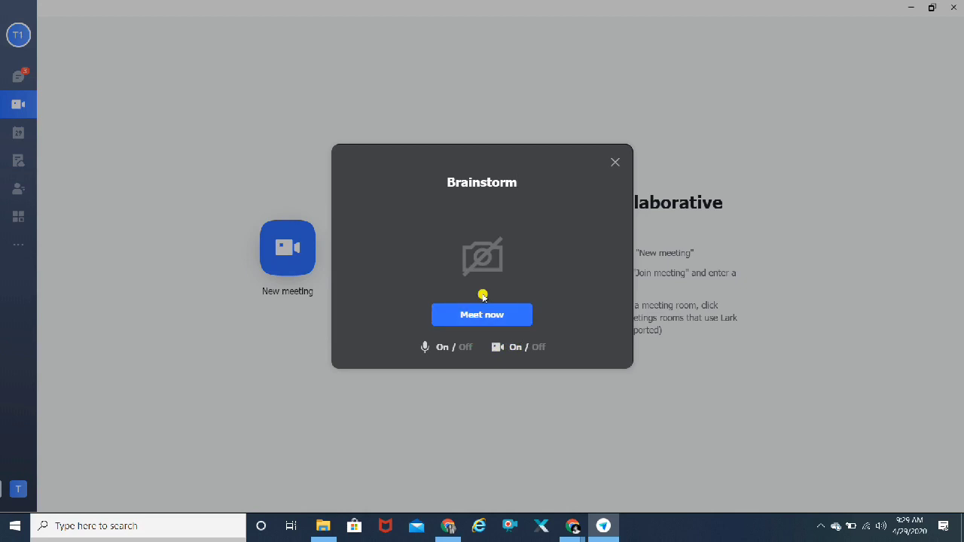
left_click(482, 316)
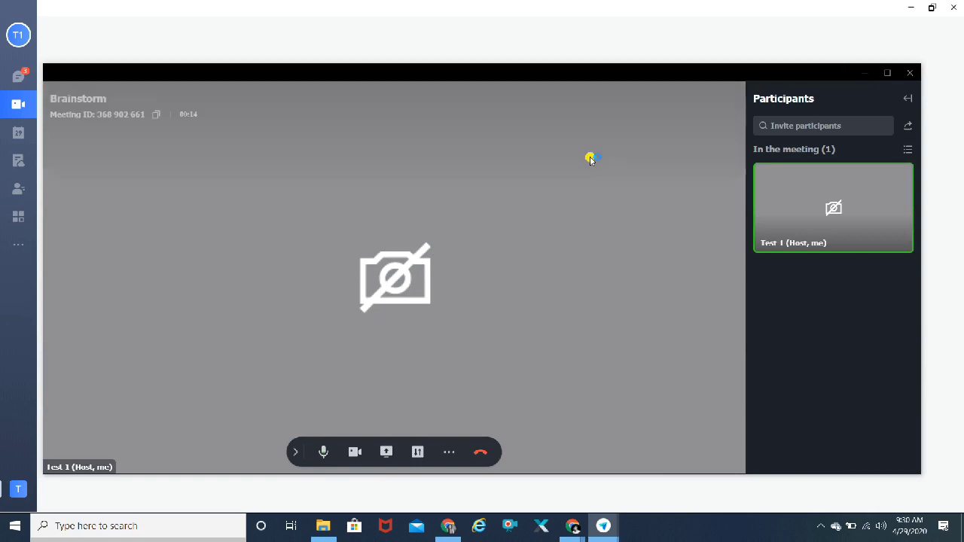
Search Participants for the contact, call them into Brainstorm, then end the meeting for all
left_click(825, 126)
type("mayur")
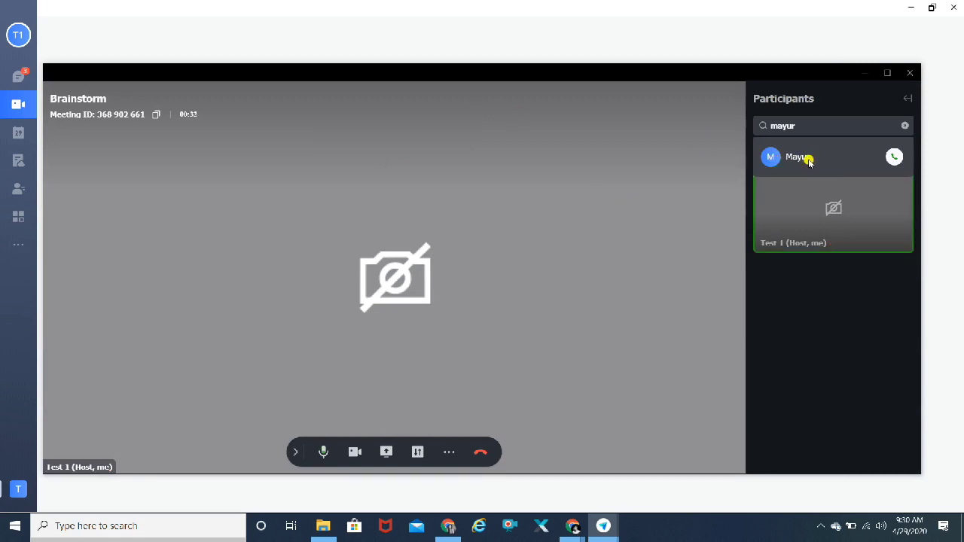
left_click(894, 159)
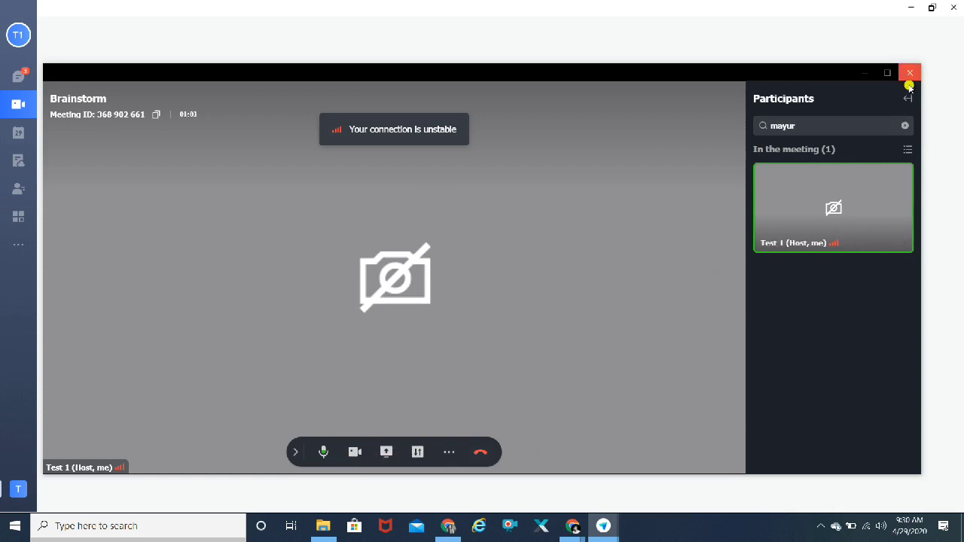
left_click(910, 74)
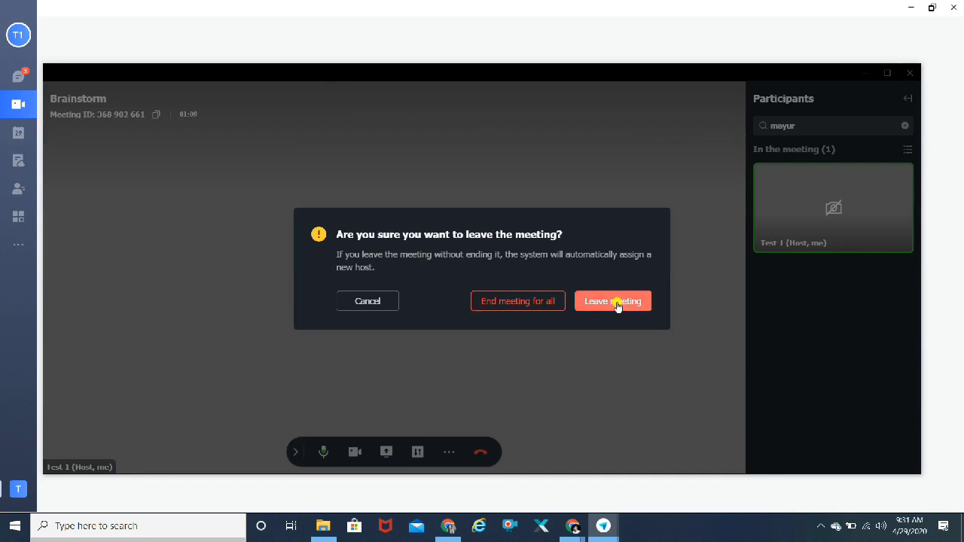
left_click(525, 301)
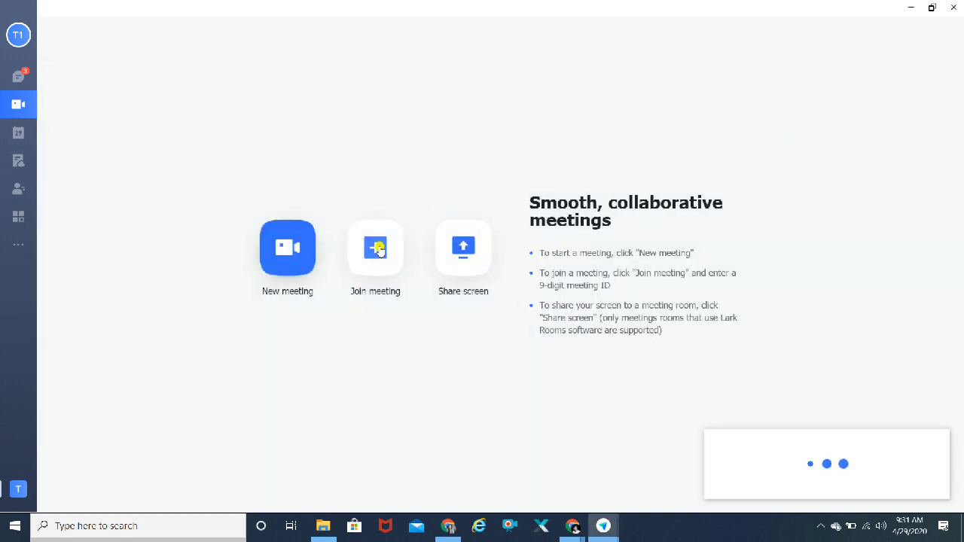
left_click(379, 250)
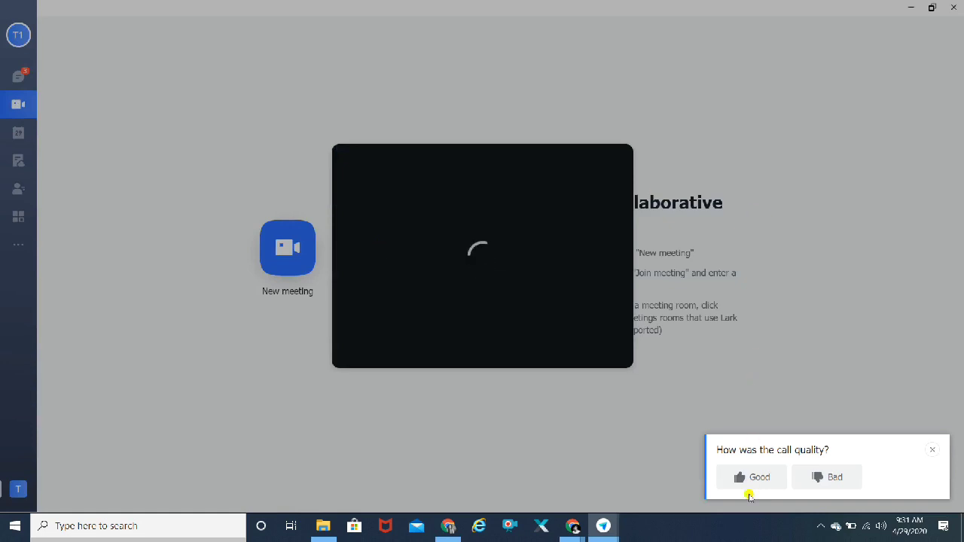
left_click(779, 468)
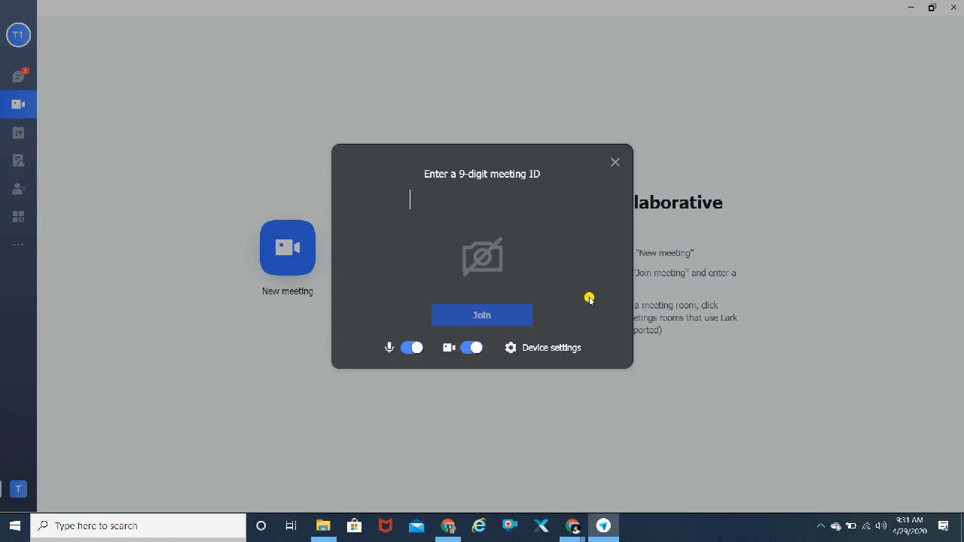
left_click(615, 163)
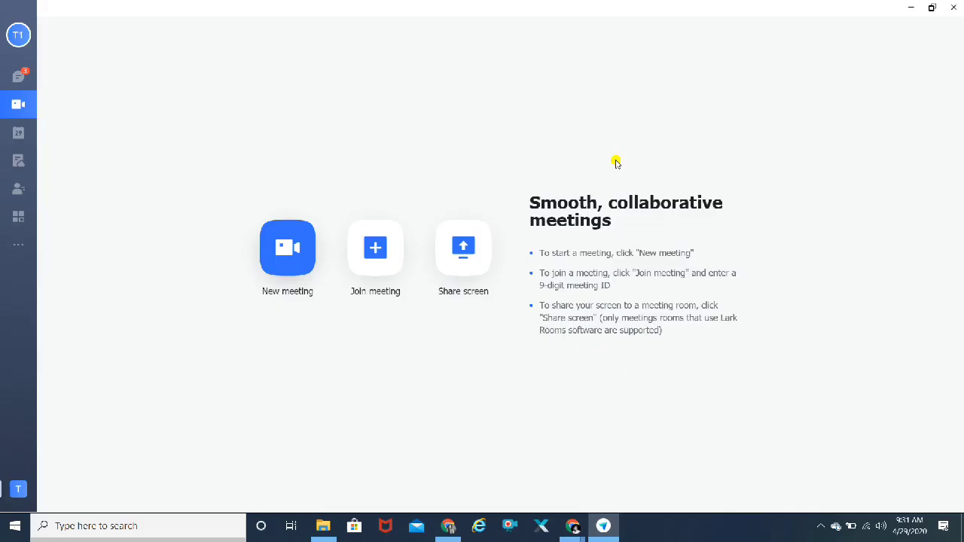
left_click(463, 250)
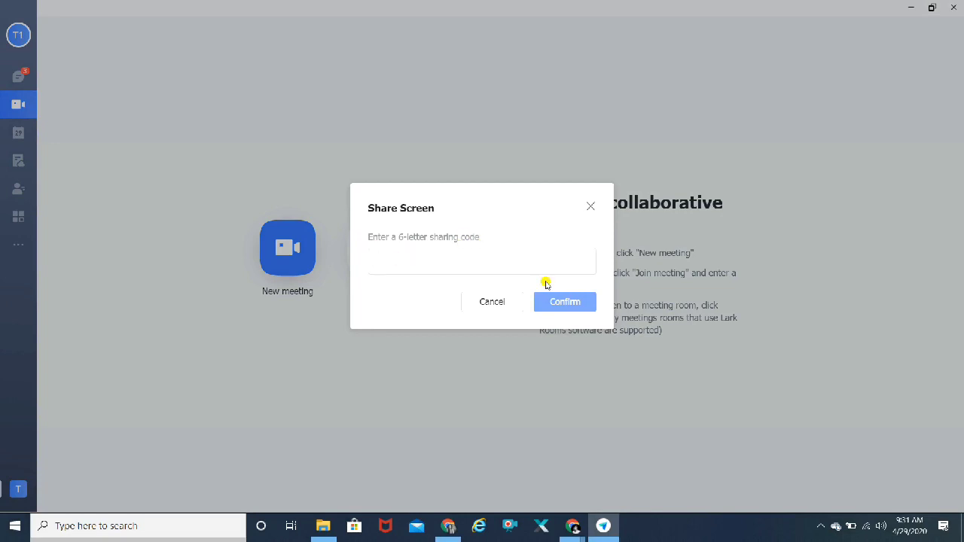
left_click(591, 209)
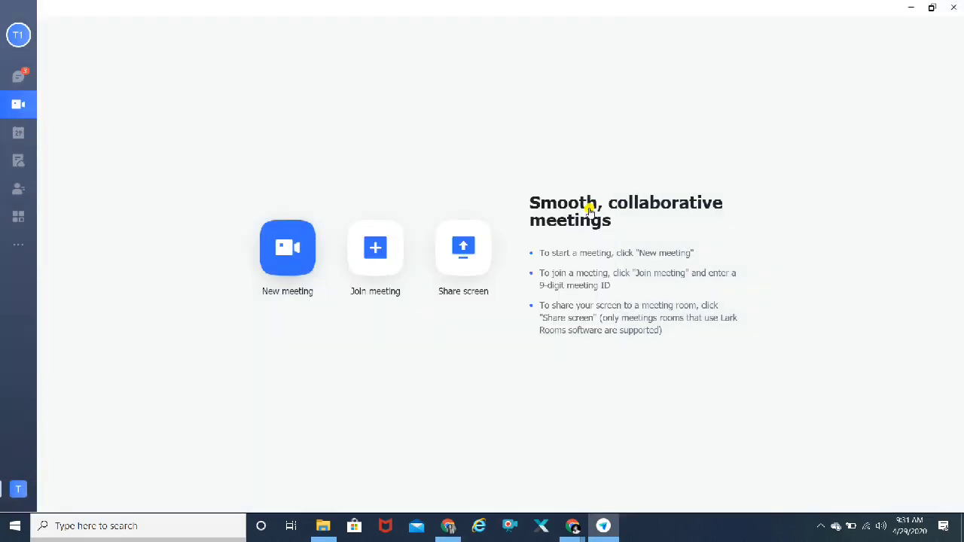
left_click(373, 256)
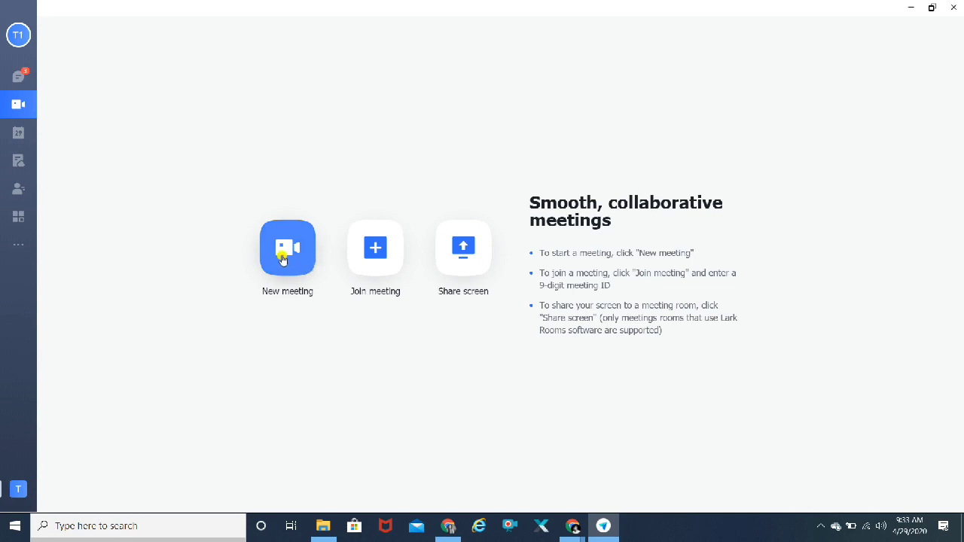
left_click(284, 259)
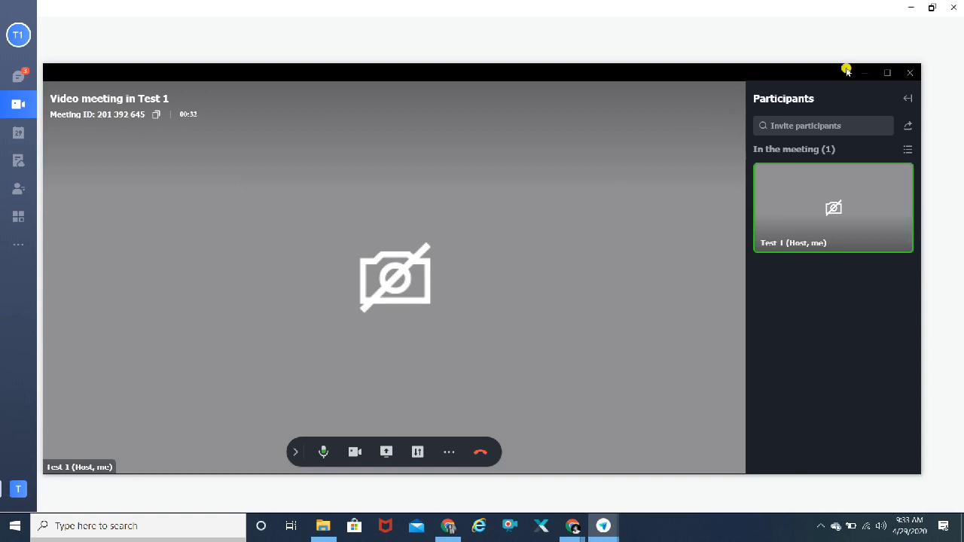
Close the video meeting window and end the meeting for everyone
left_click(905, 75)
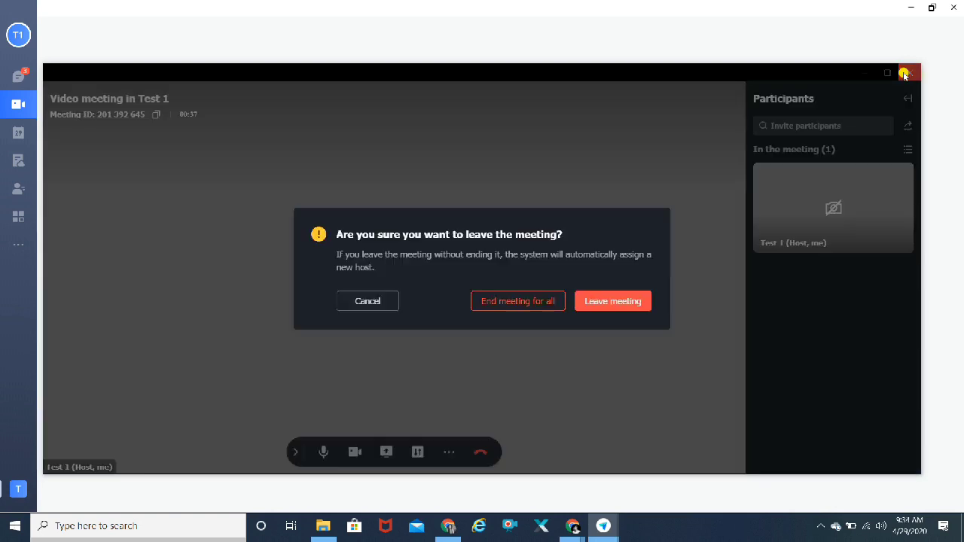
left_click(509, 305)
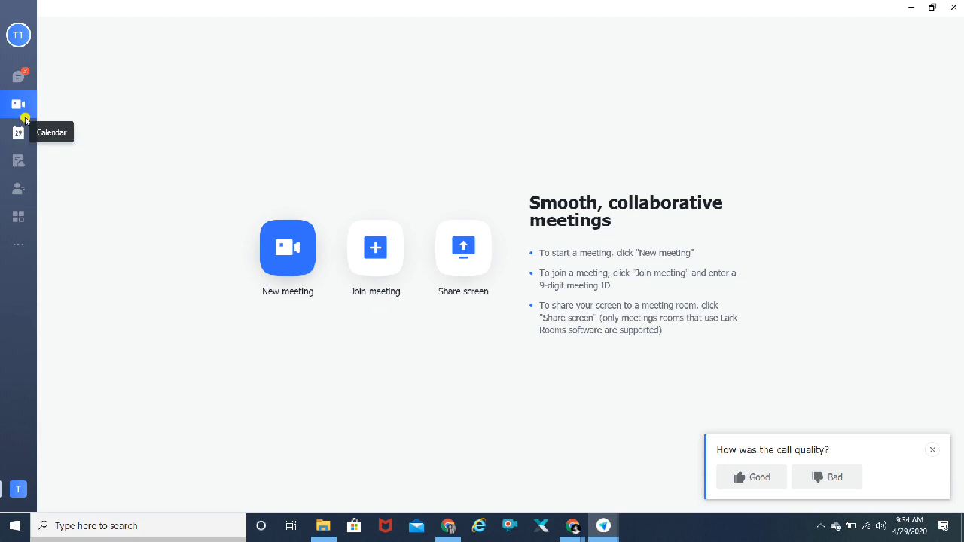
Go from the Calendar to the Docs home and show the New document types list
left_click(24, 122)
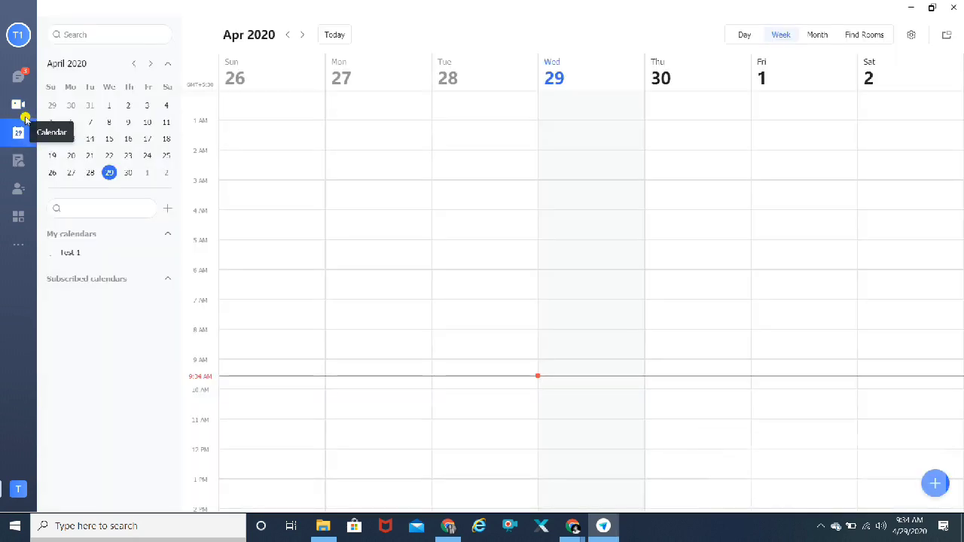
left_click(18, 165)
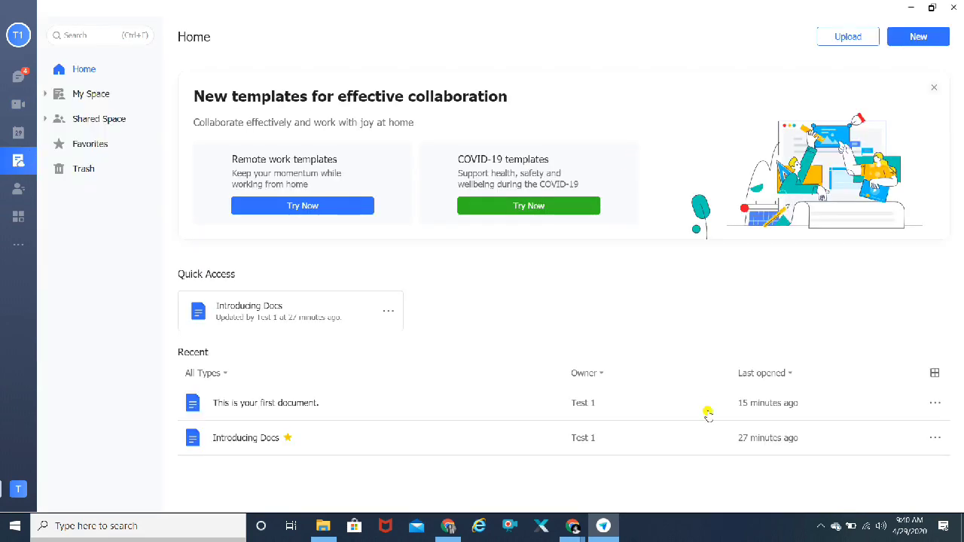
left_click(817, 526)
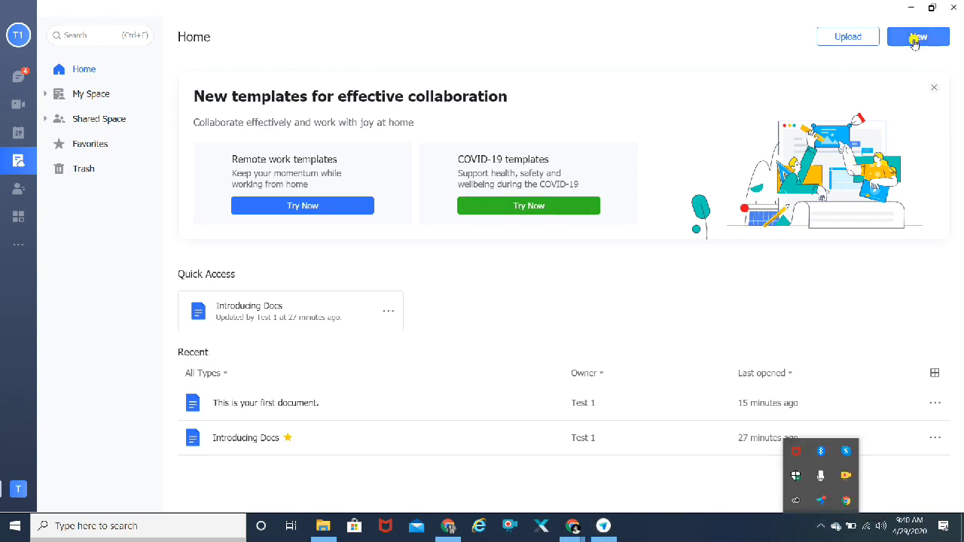
left_click(915, 42)
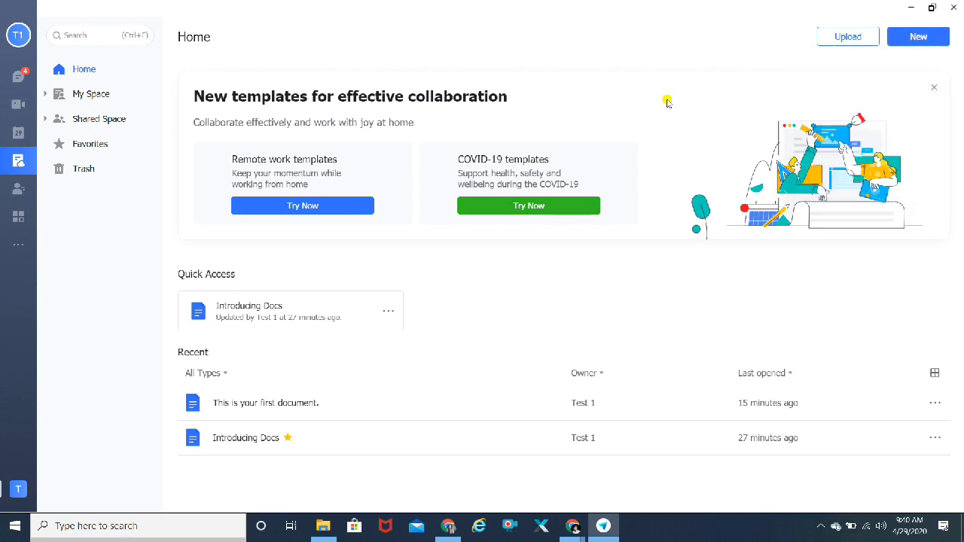
Bring the browser's Docs window forward and preview the Brainstorm template under General
mouse_move(574, 533)
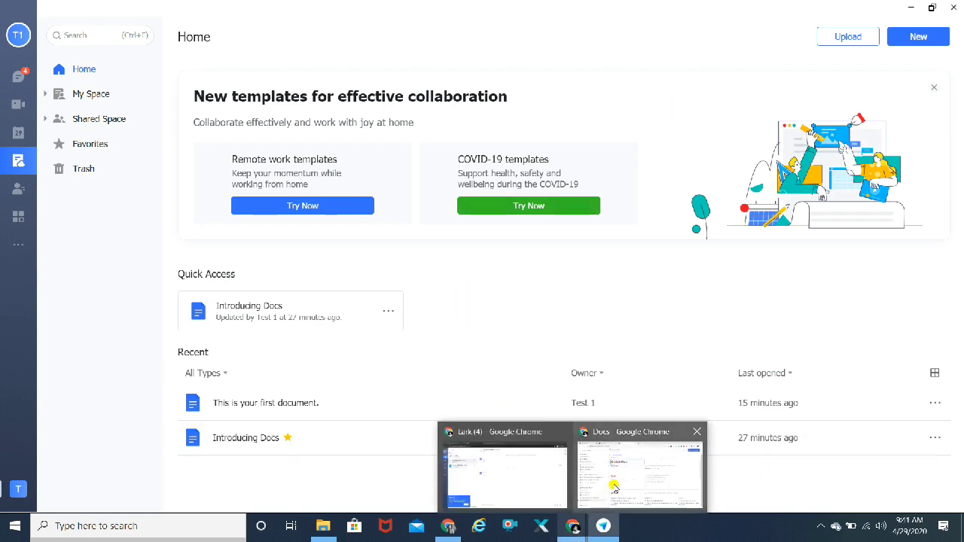
left_click(614, 488)
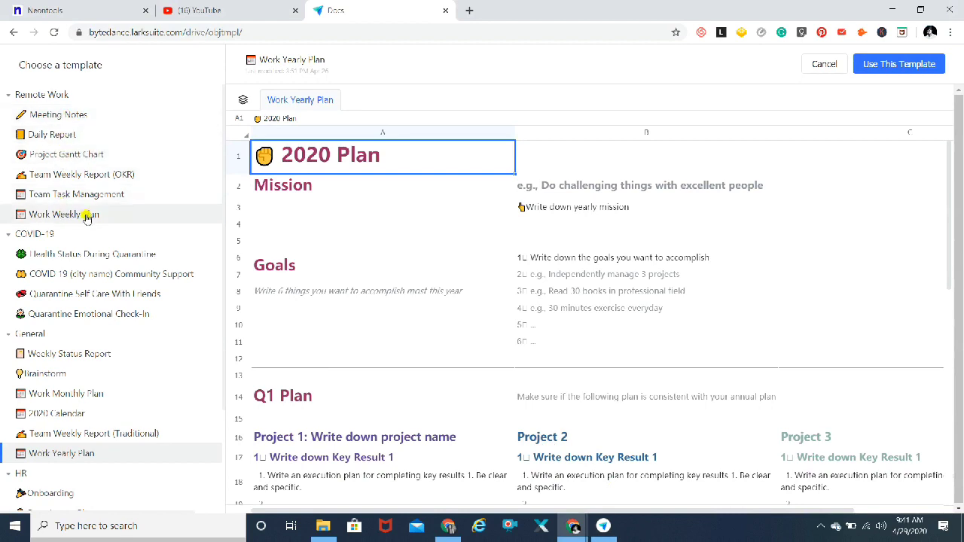
scroll(87, 216, "down", 3)
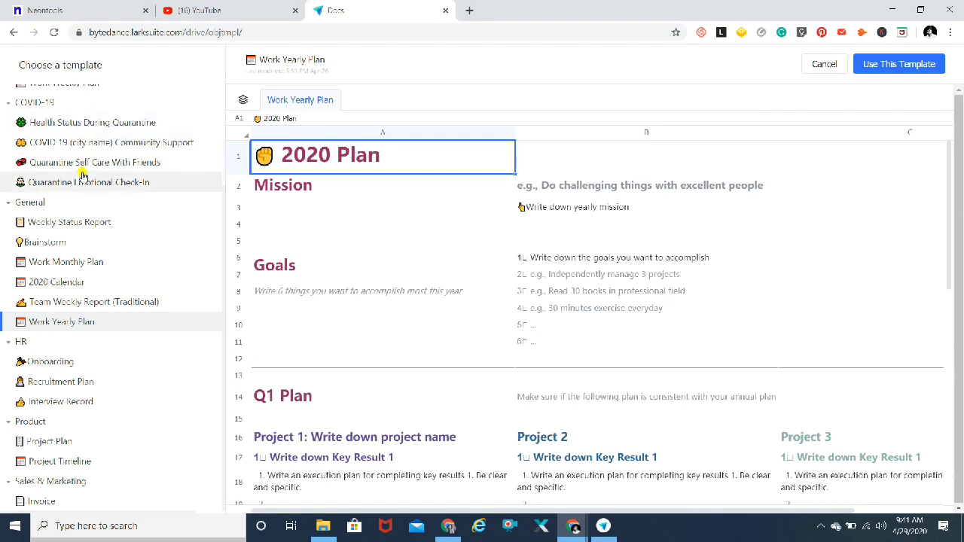
left_click(74, 243)
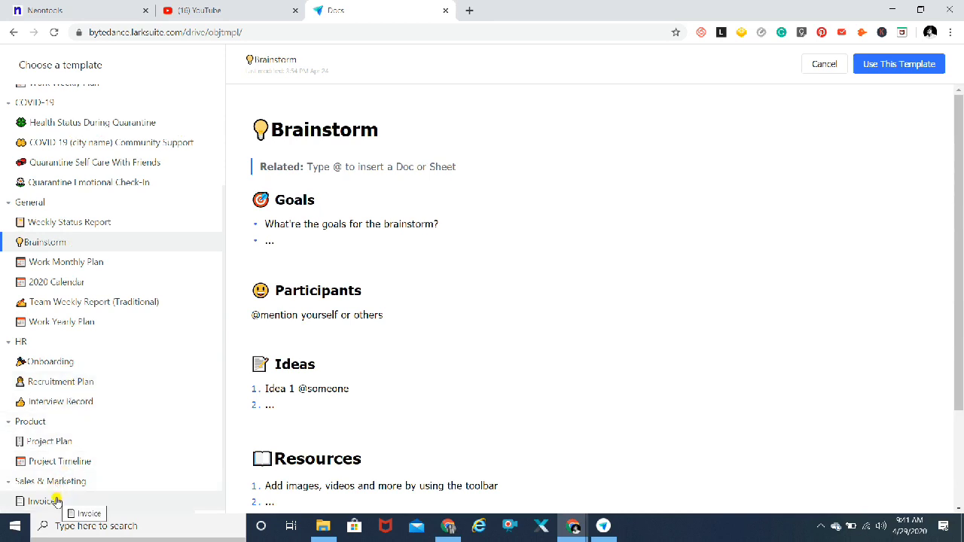
scroll(111, 156, "up", 2)
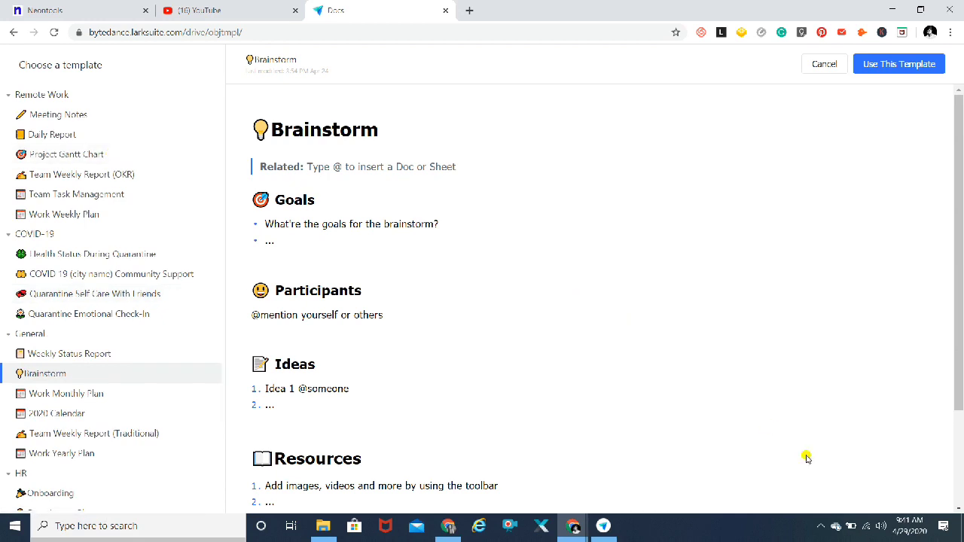
left_click(821, 525)
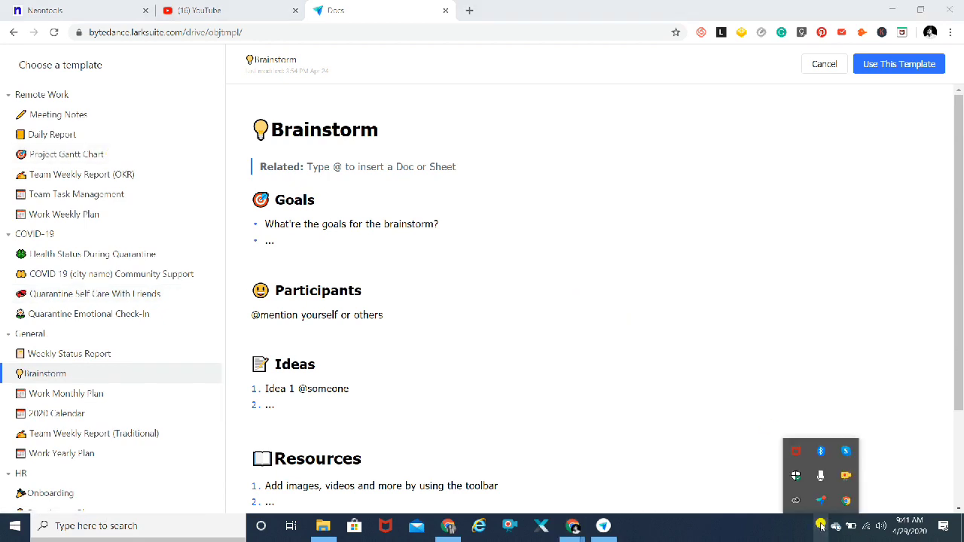
left_click(821, 525)
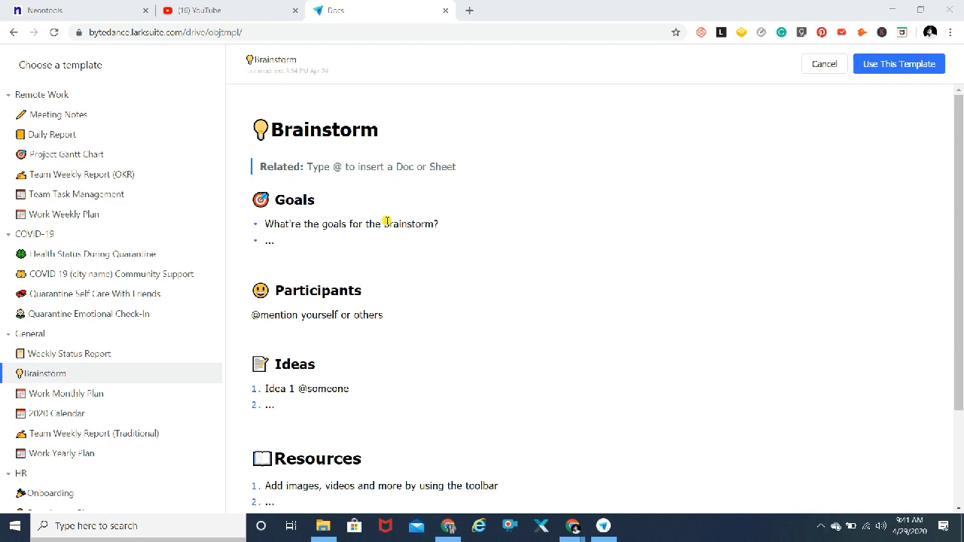
Bring the Lark desktop app forward, go through Contacts to Workplace, and open the Leave request form
left_click(603, 527)
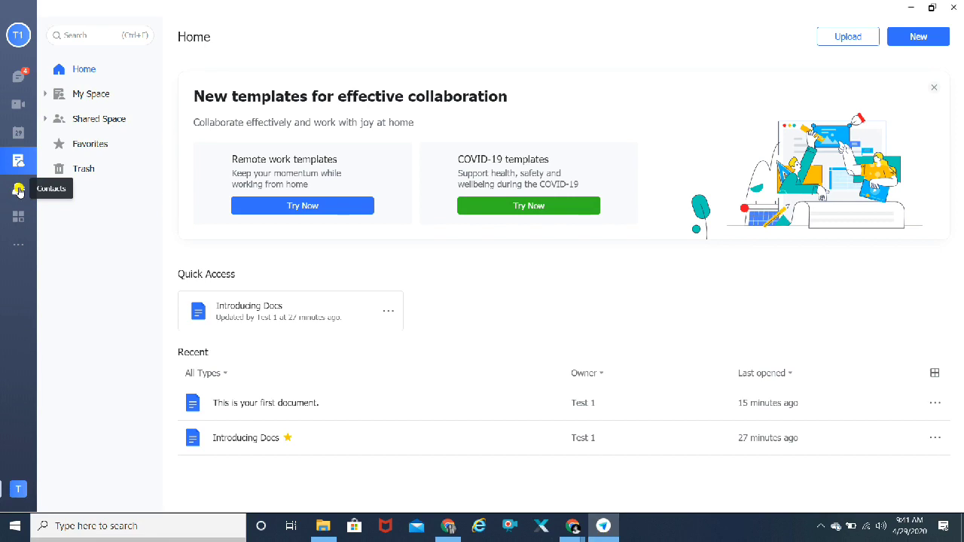
left_click(19, 189)
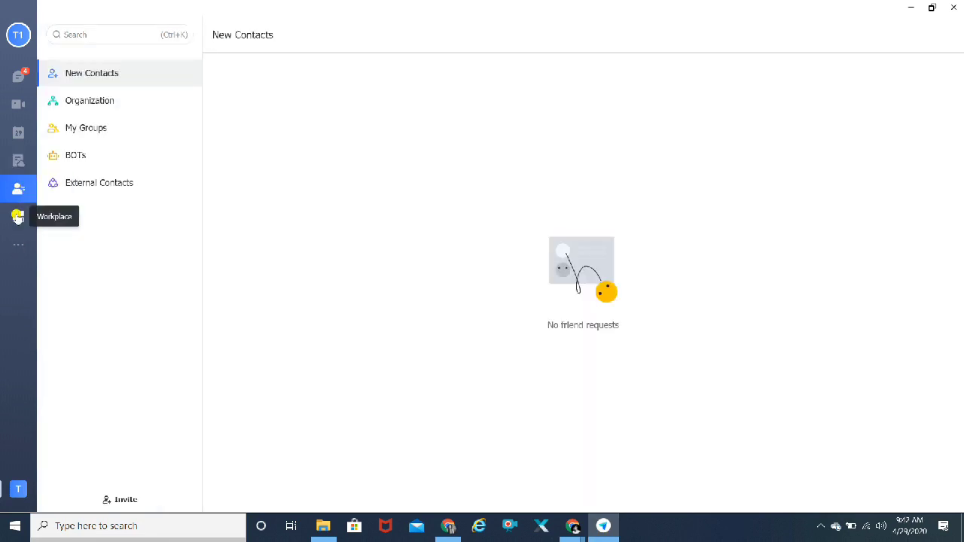
left_click(18, 218)
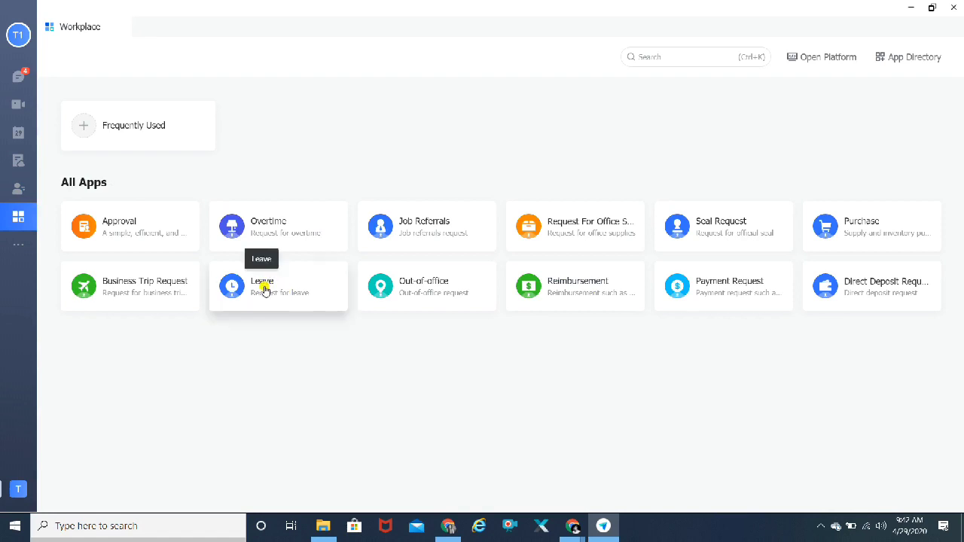
left_click(264, 289)
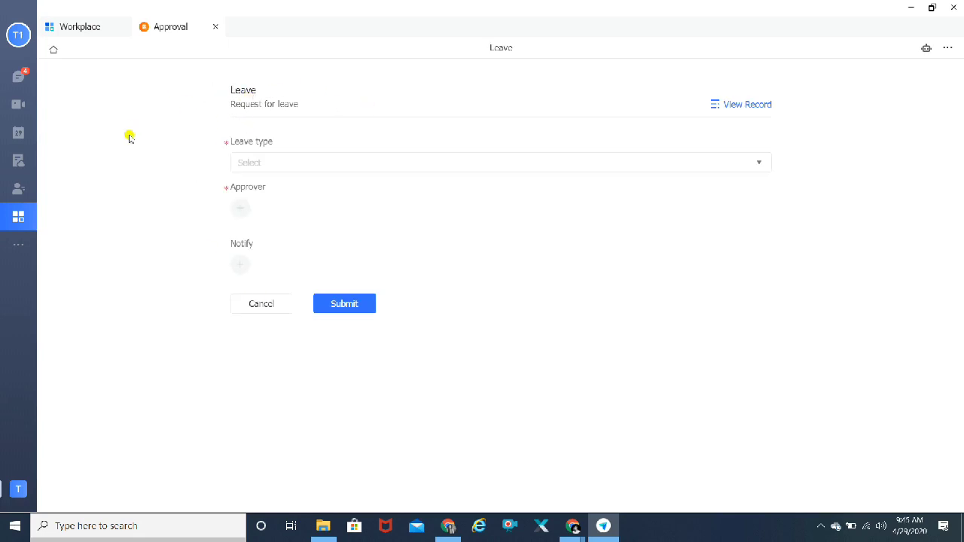
left_click(266, 165)
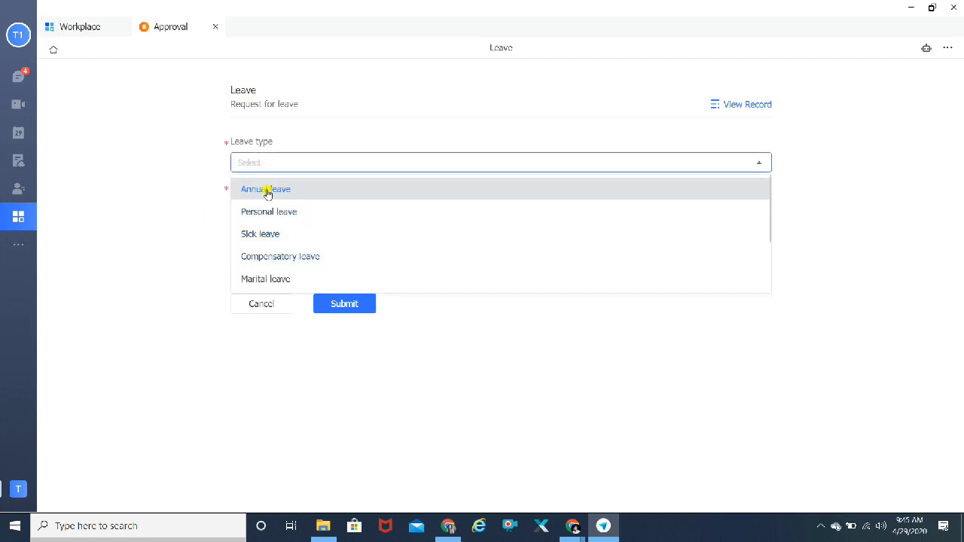
left_click(166, 227)
left_click(241, 212)
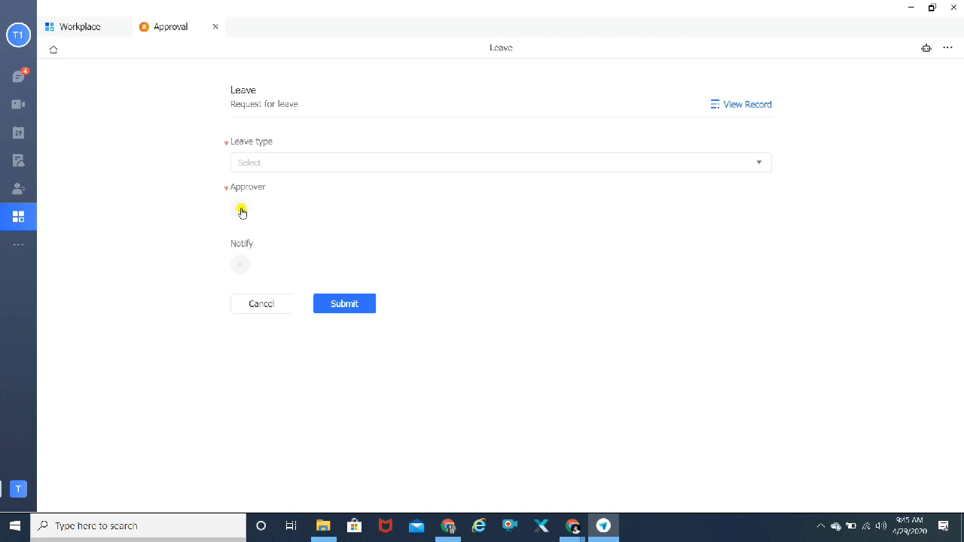
left_click(239, 265)
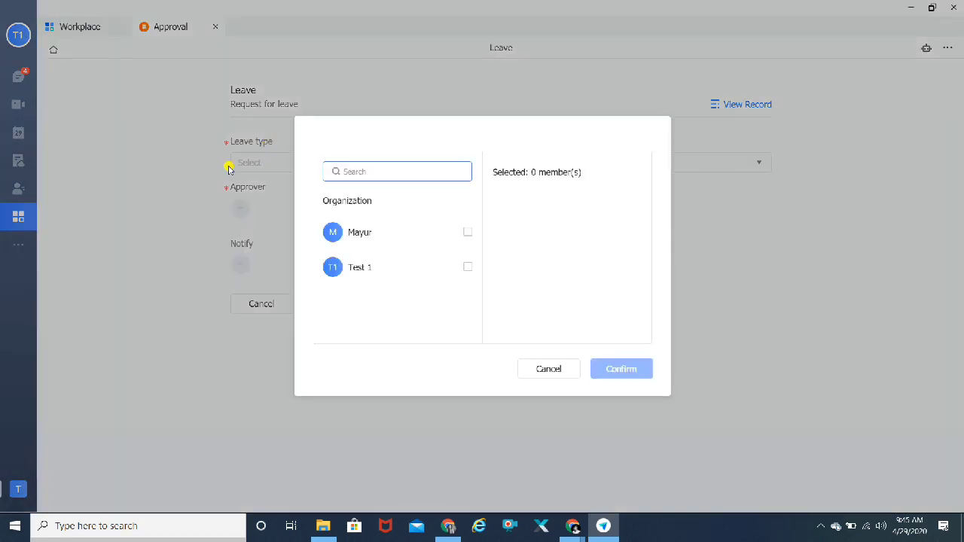
left_click(543, 371)
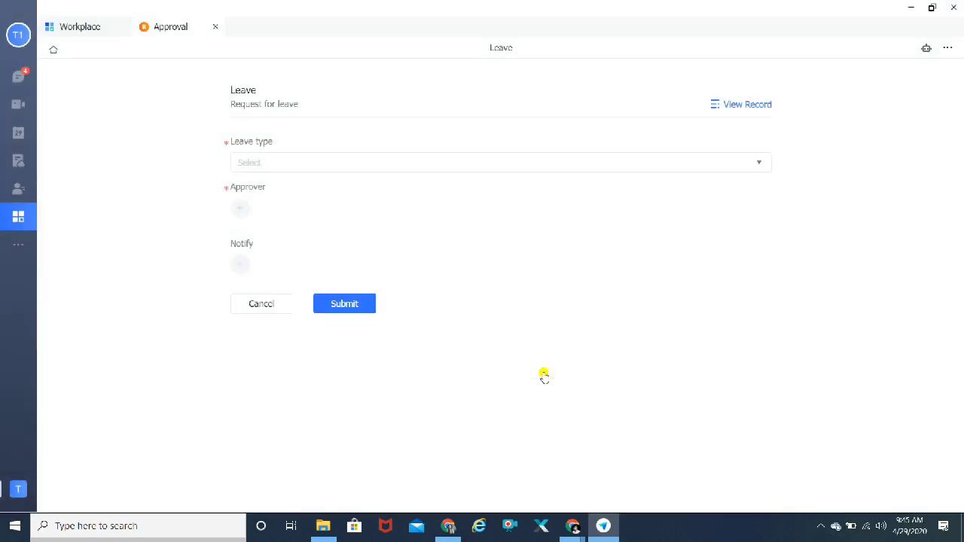
left_click(360, 164)
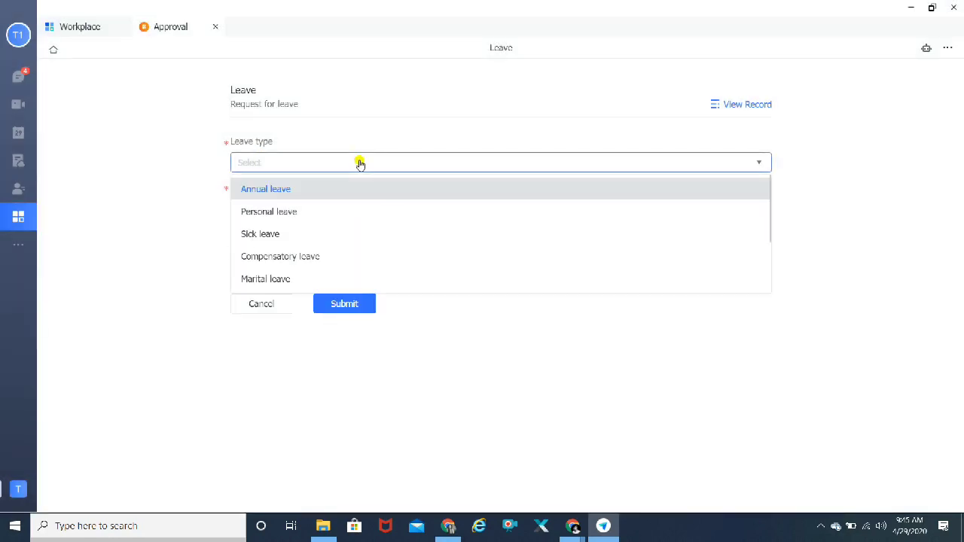
left_click(296, 240)
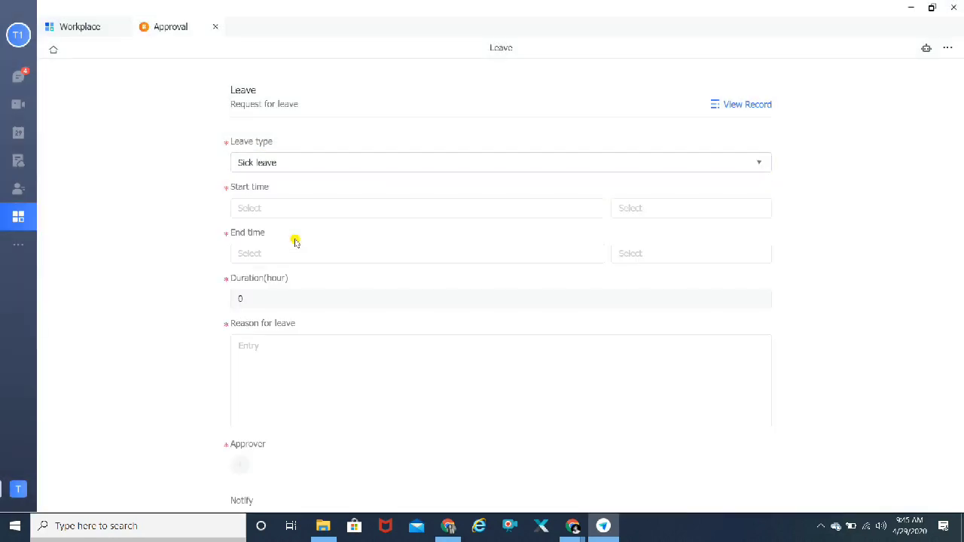
left_click(271, 206)
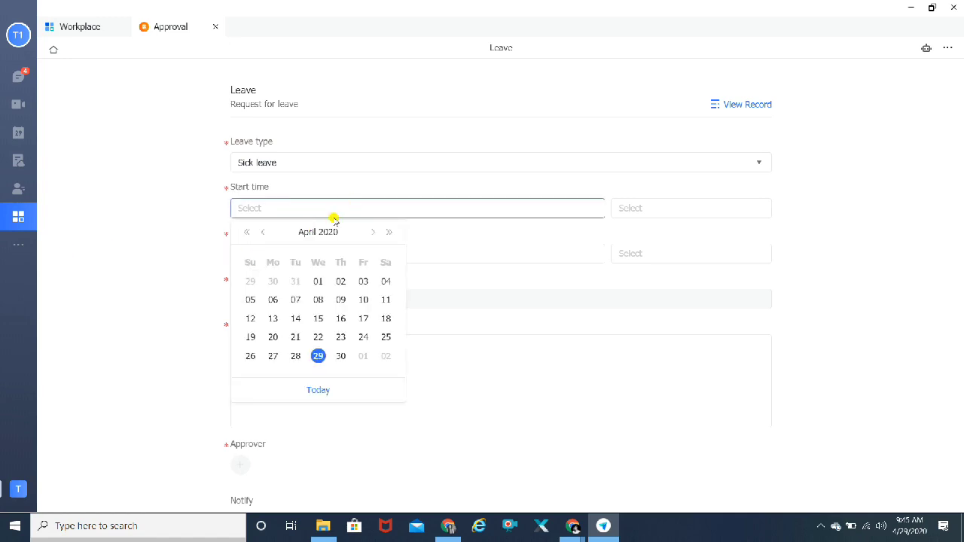
left_click(847, 227)
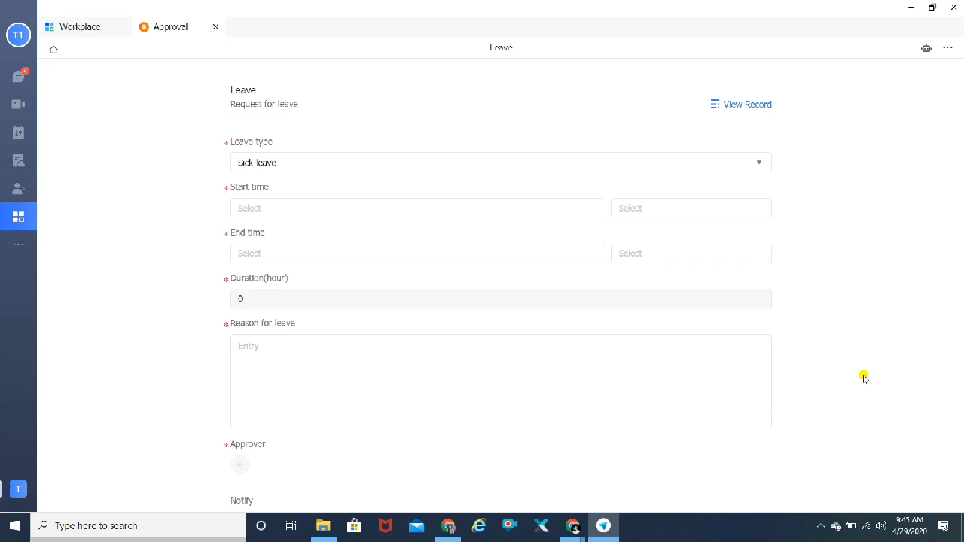
scroll(865, 378, "down", 2)
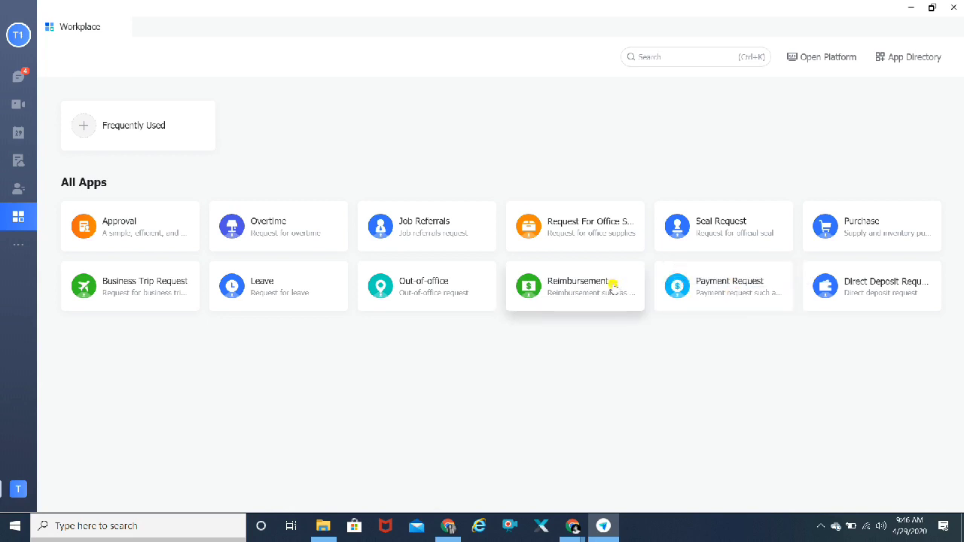
Review the Reimbursement request form, close it, then switch to the YouTube channel tab in Chrome
left_click(614, 287)
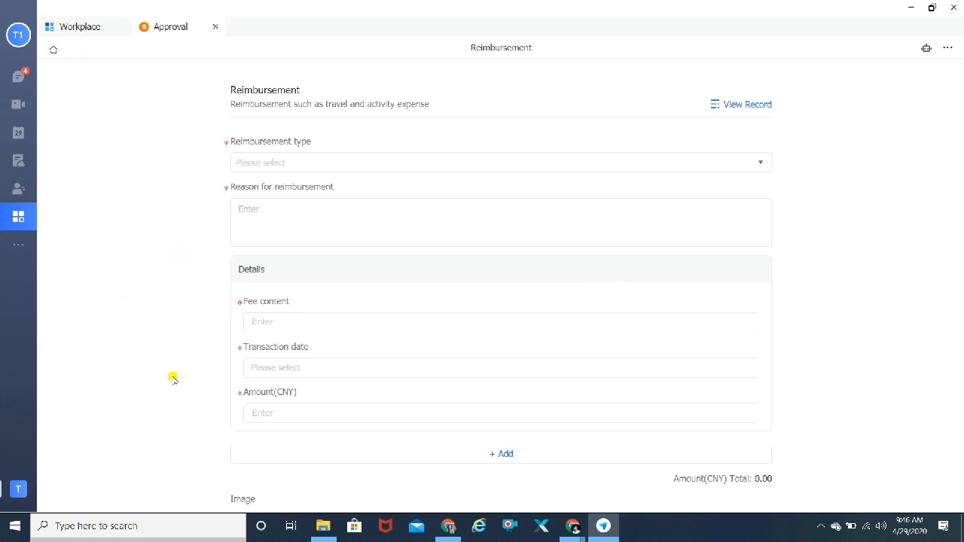
left_click(216, 26)
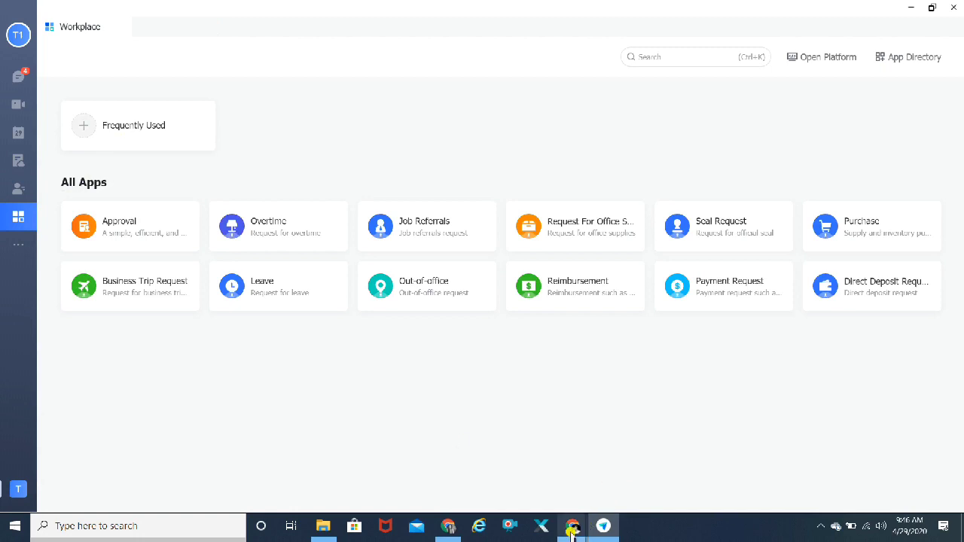
mouse_move(570, 532)
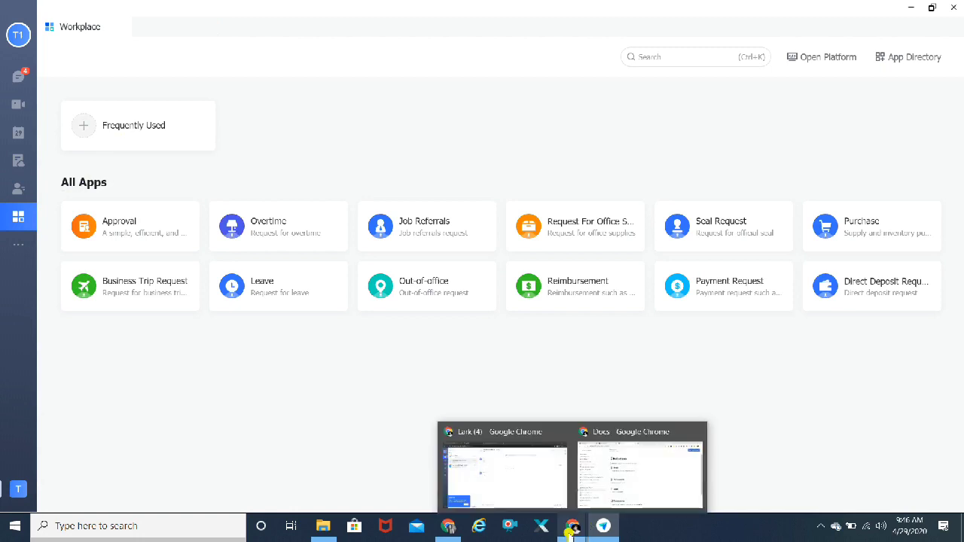
mouse_move(518, 484)
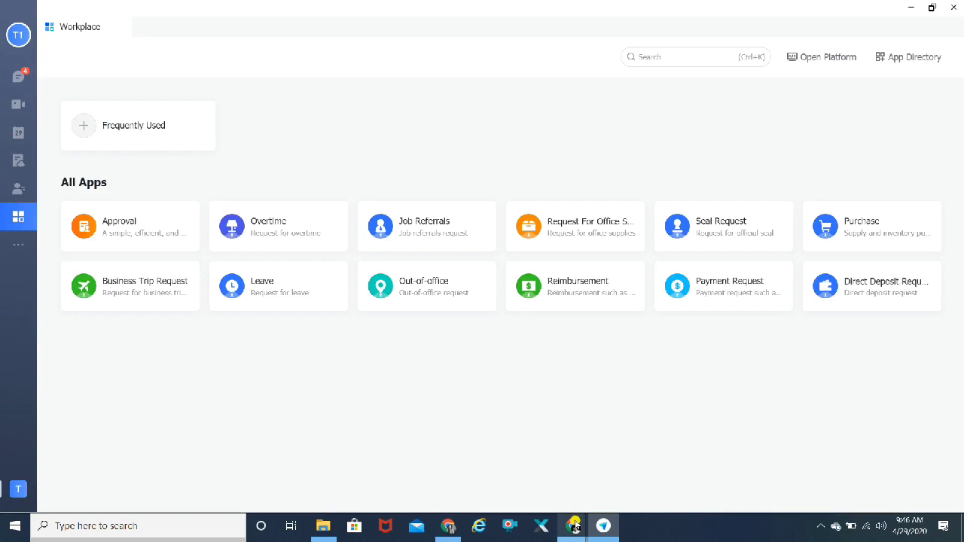
left_click(527, 475)
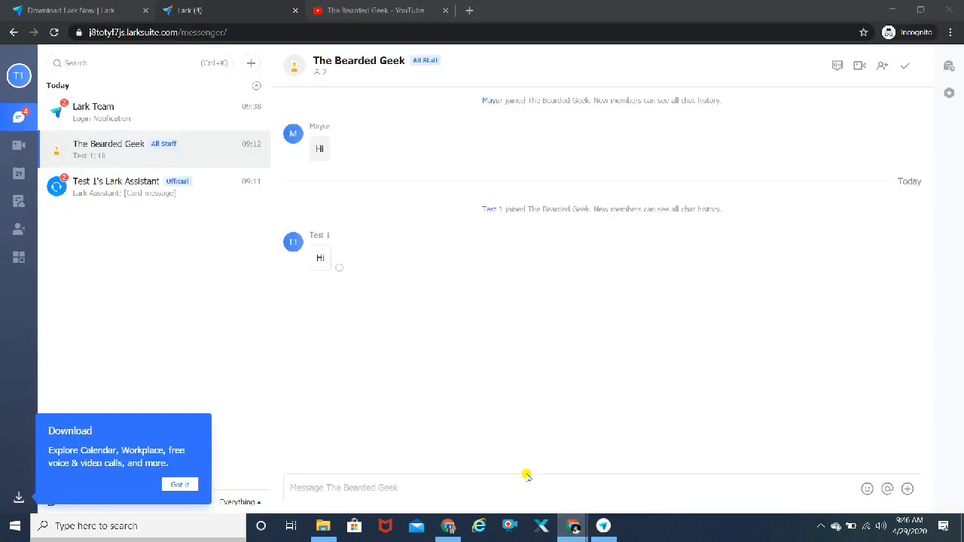
left_click(371, 13)
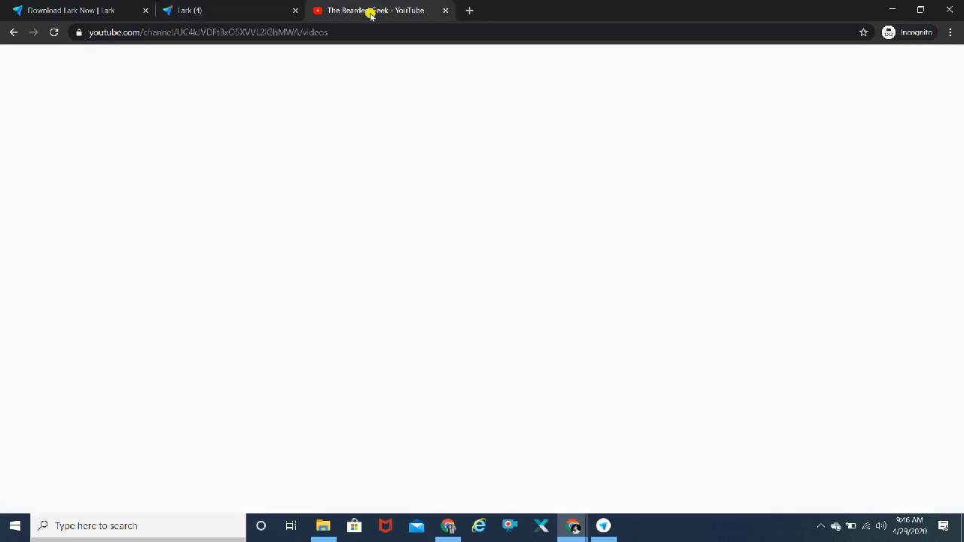